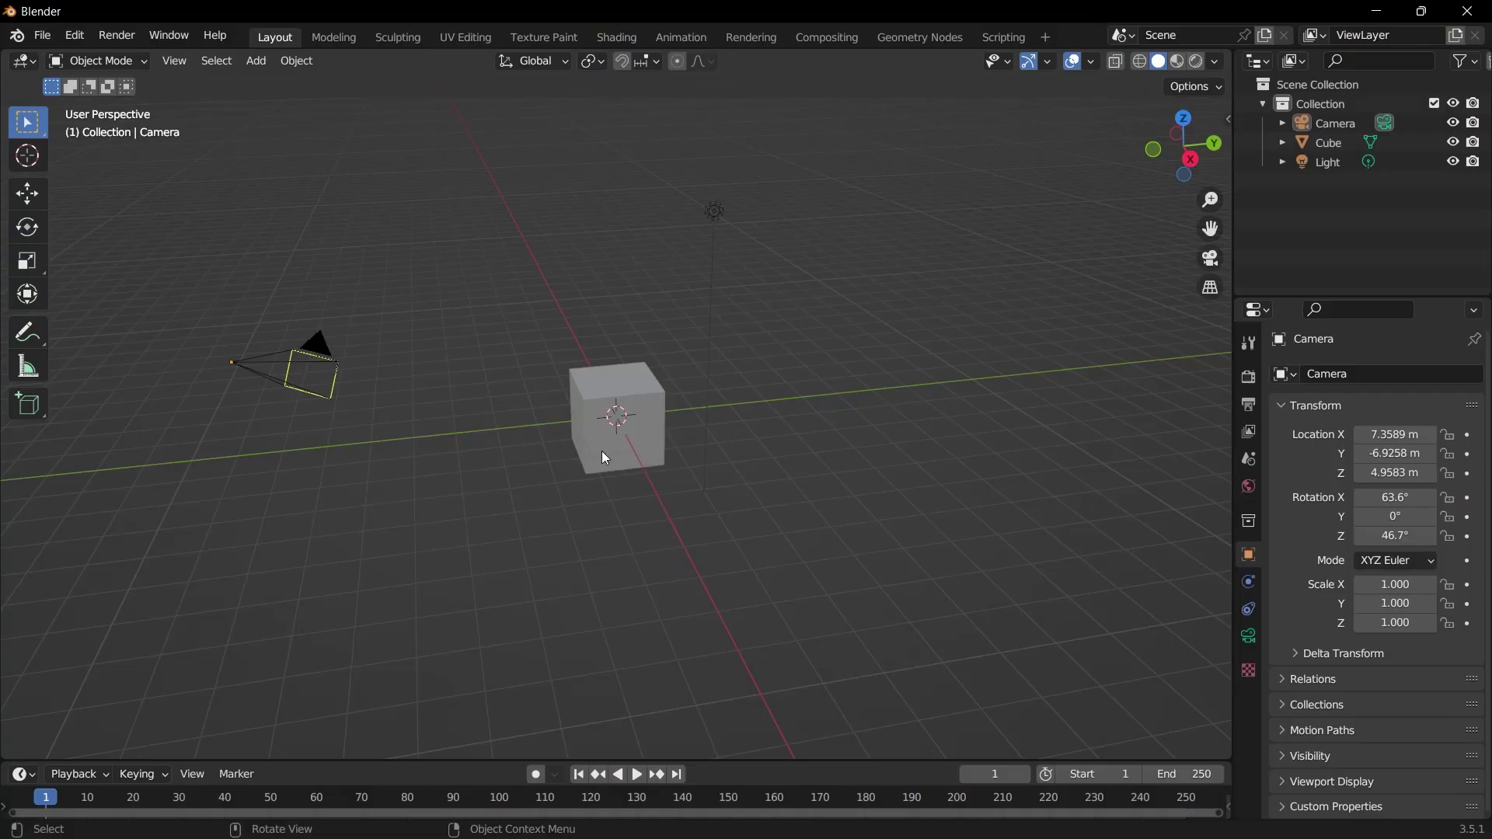
Delete the default Cube, Camera and Light, leaving only the empty Collection.
left_click(589, 452)
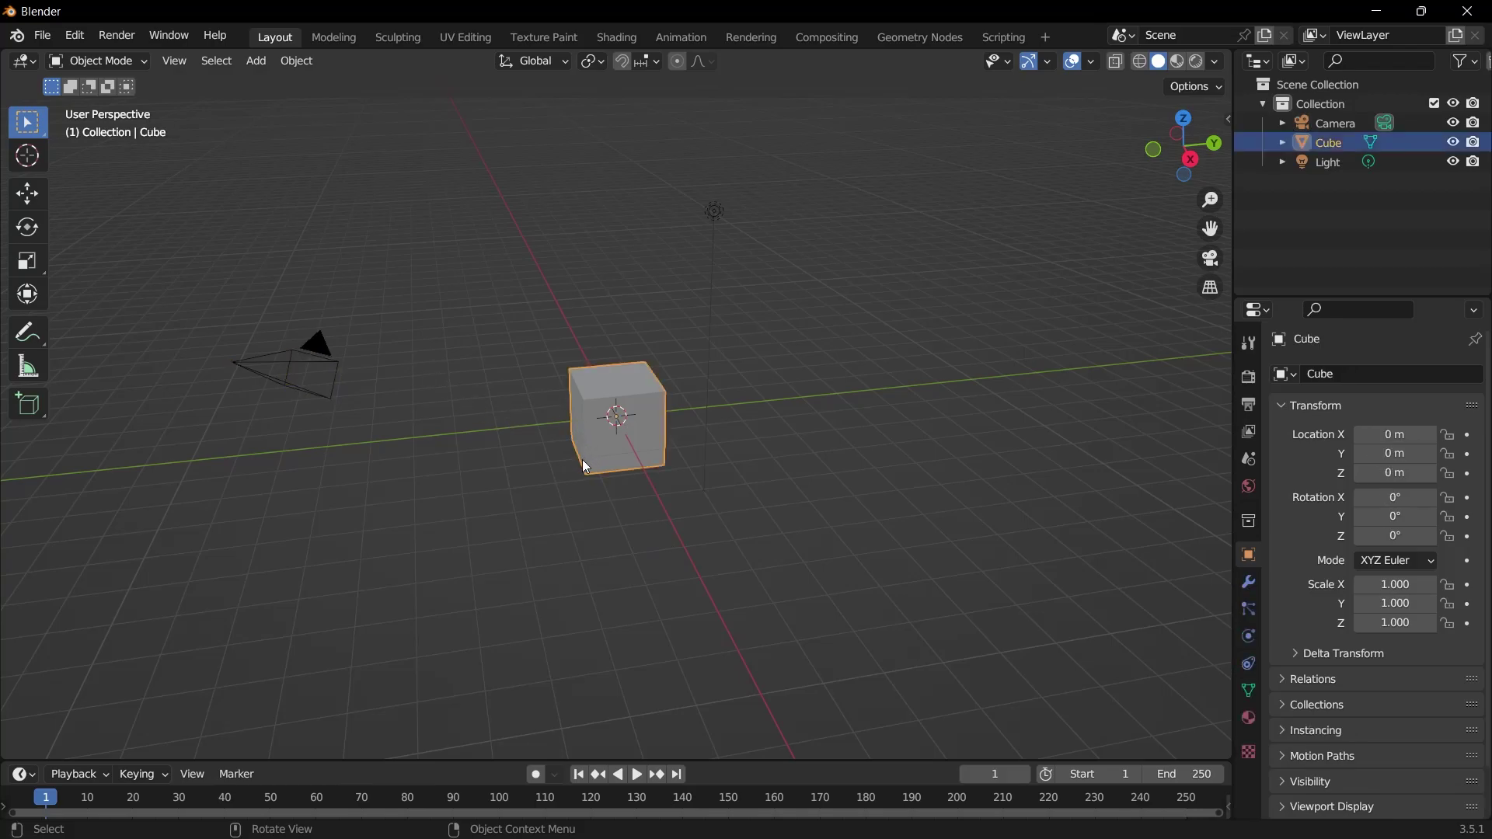
key("x")
left_click(563, 466)
left_click(315, 350)
key("x")
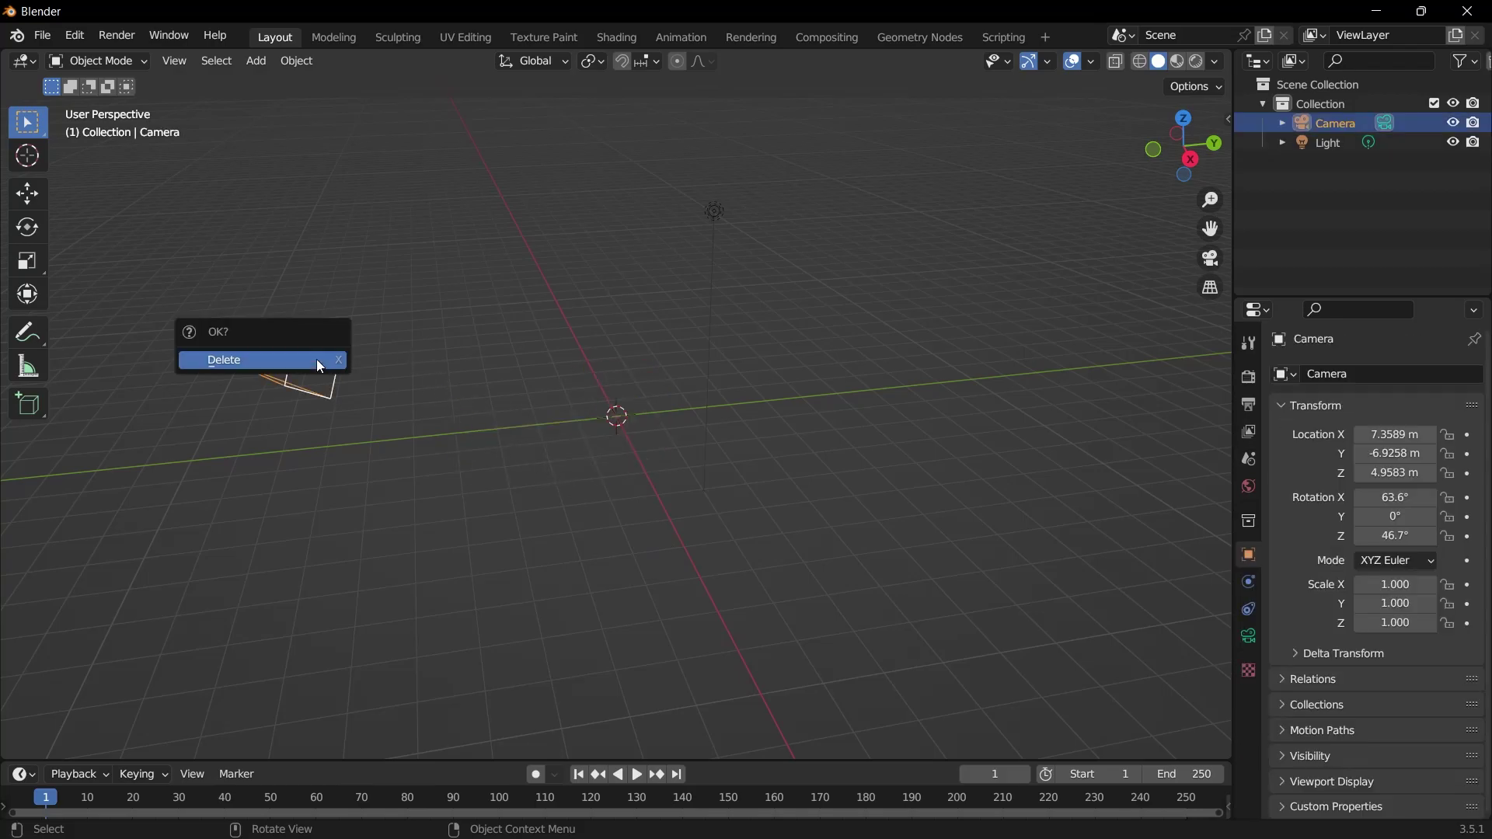
left_click(221, 361)
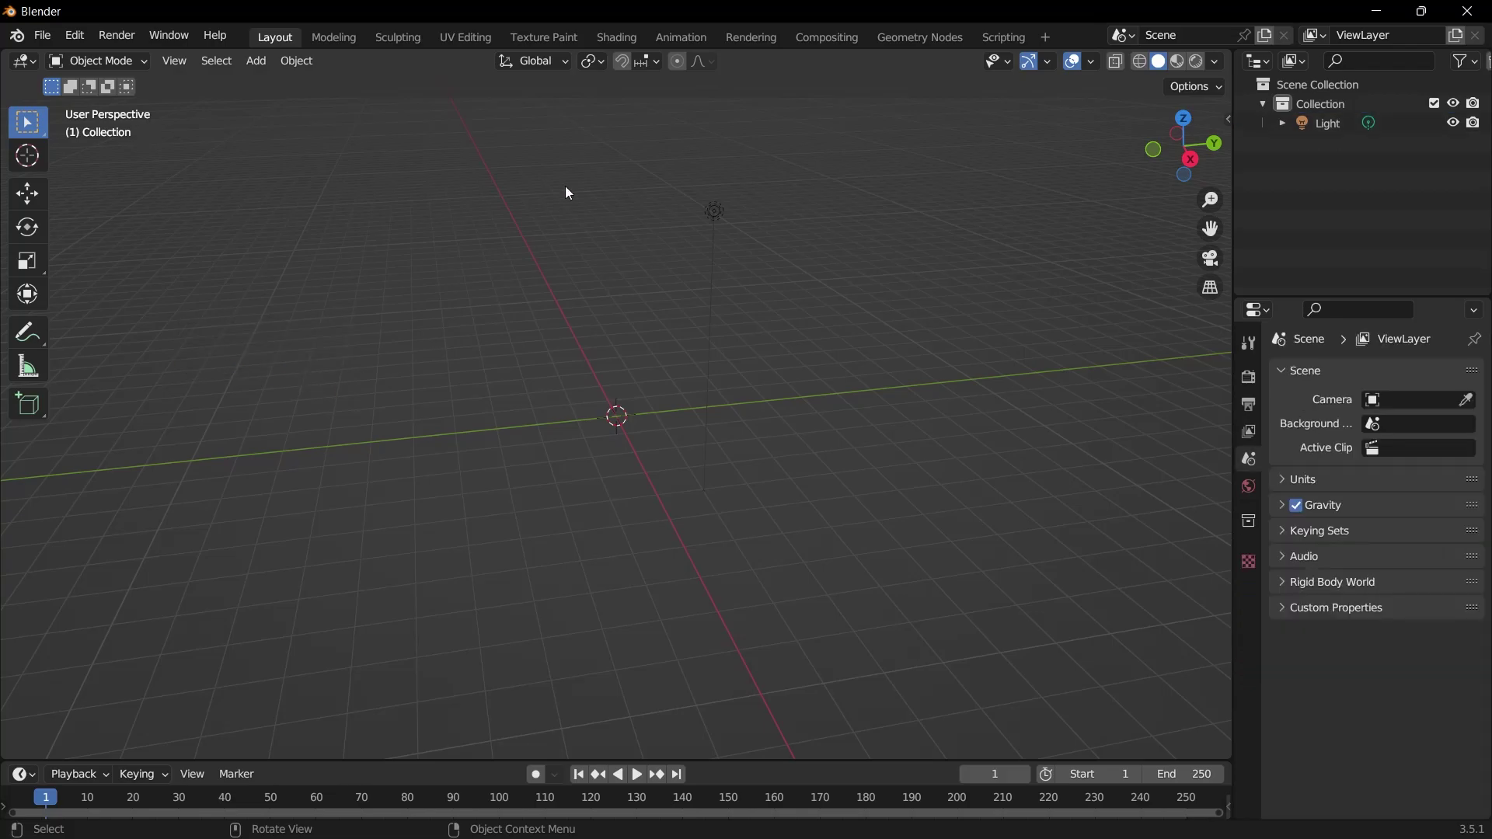
left_click_drag(634, 167, 726, 270)
key("x")
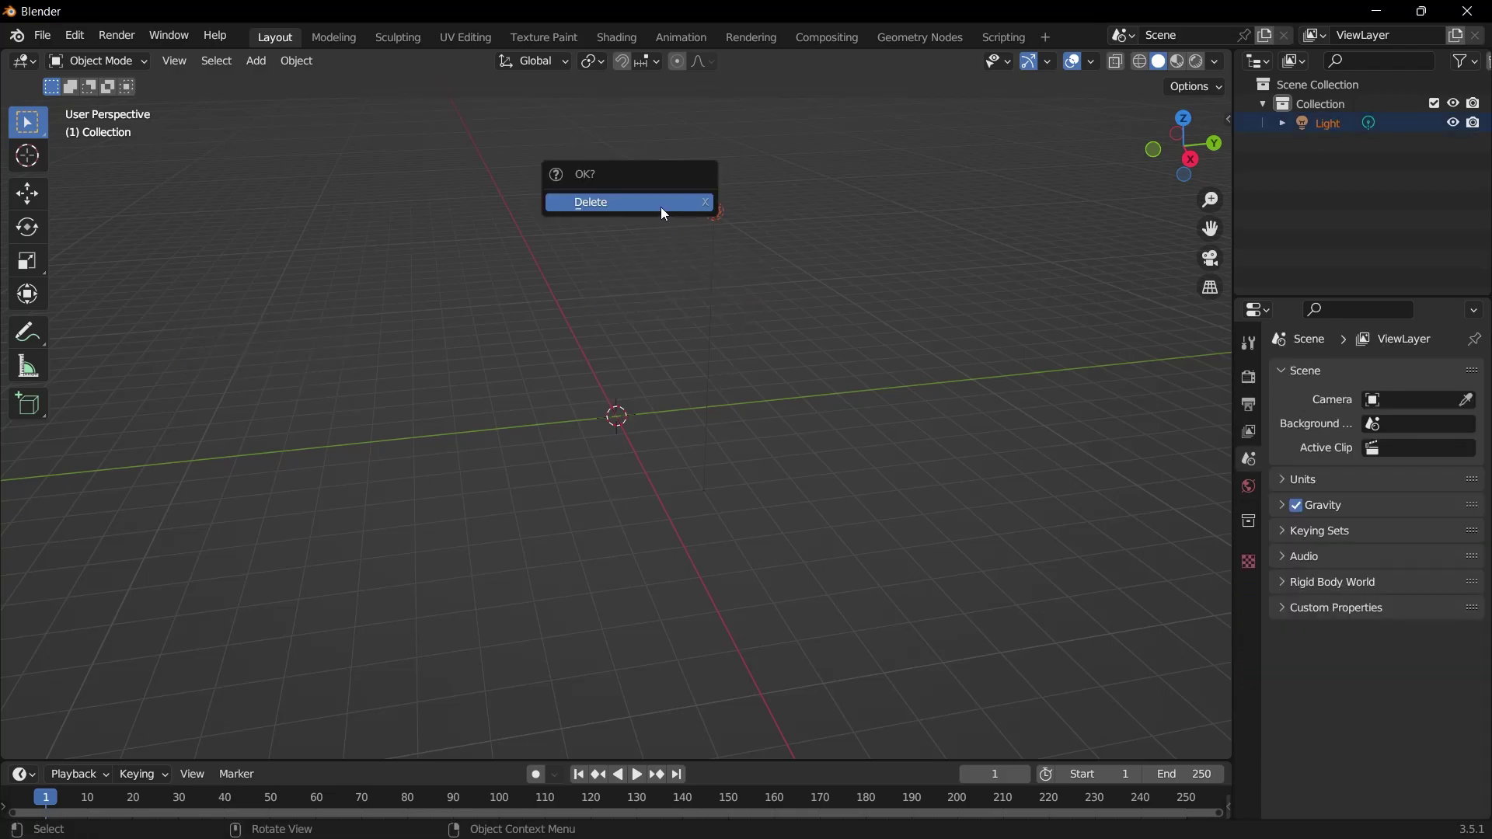
left_click(657, 206)
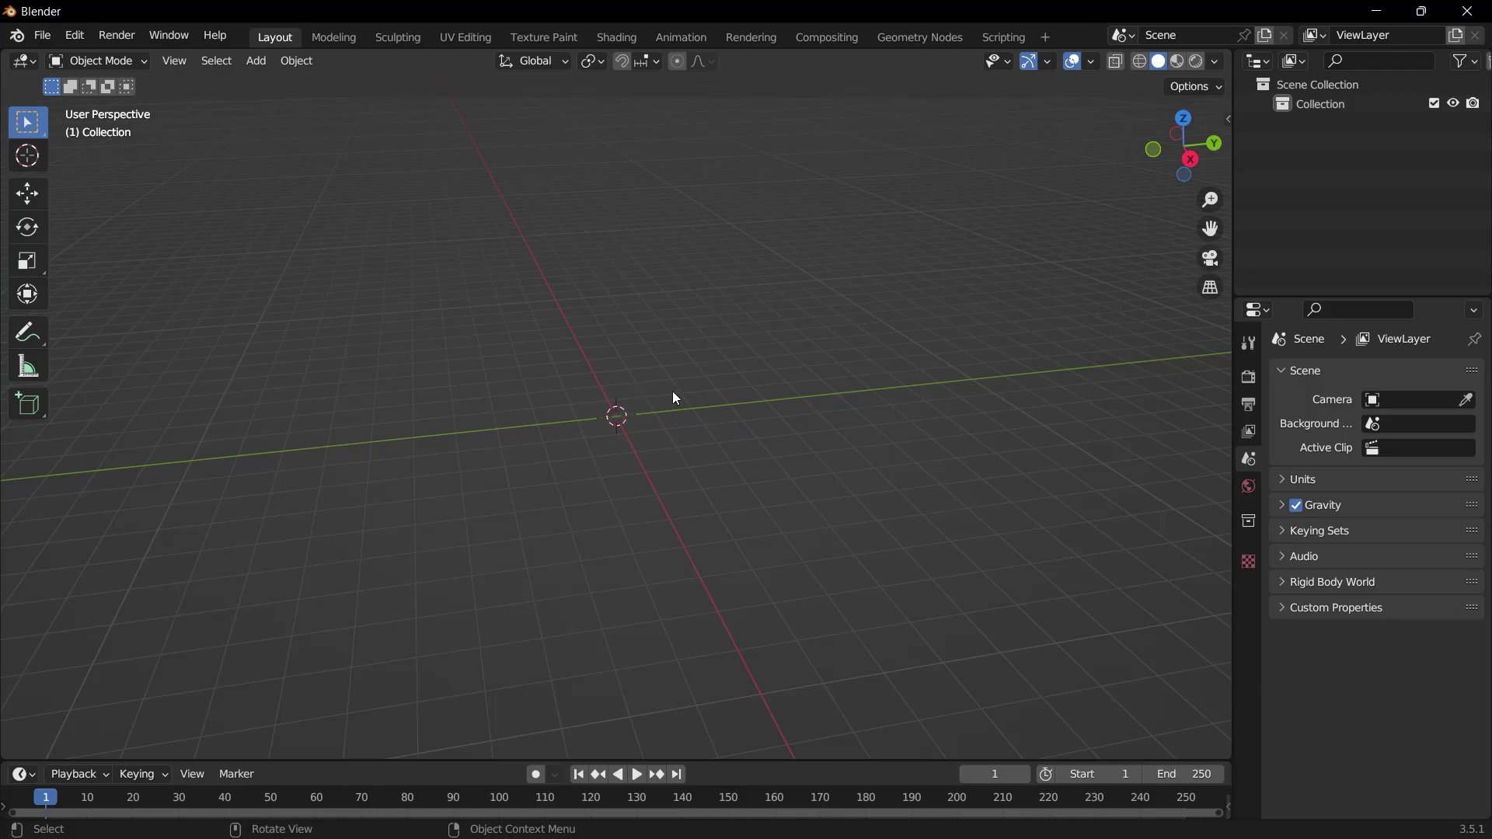
Add a mesh Plane at the origin and save the blend file.
key("shift+a")
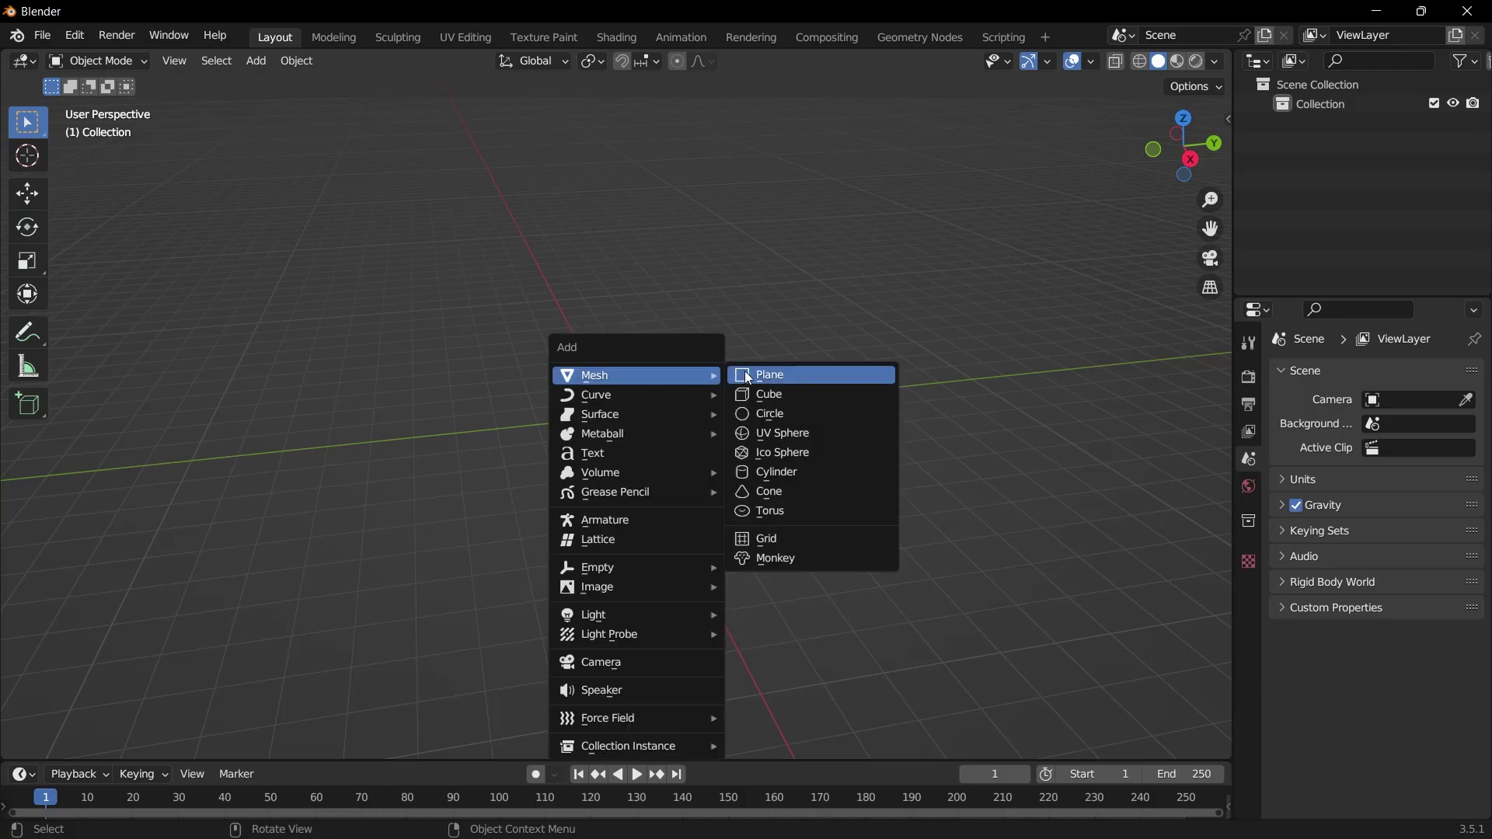
left_click(768, 376)
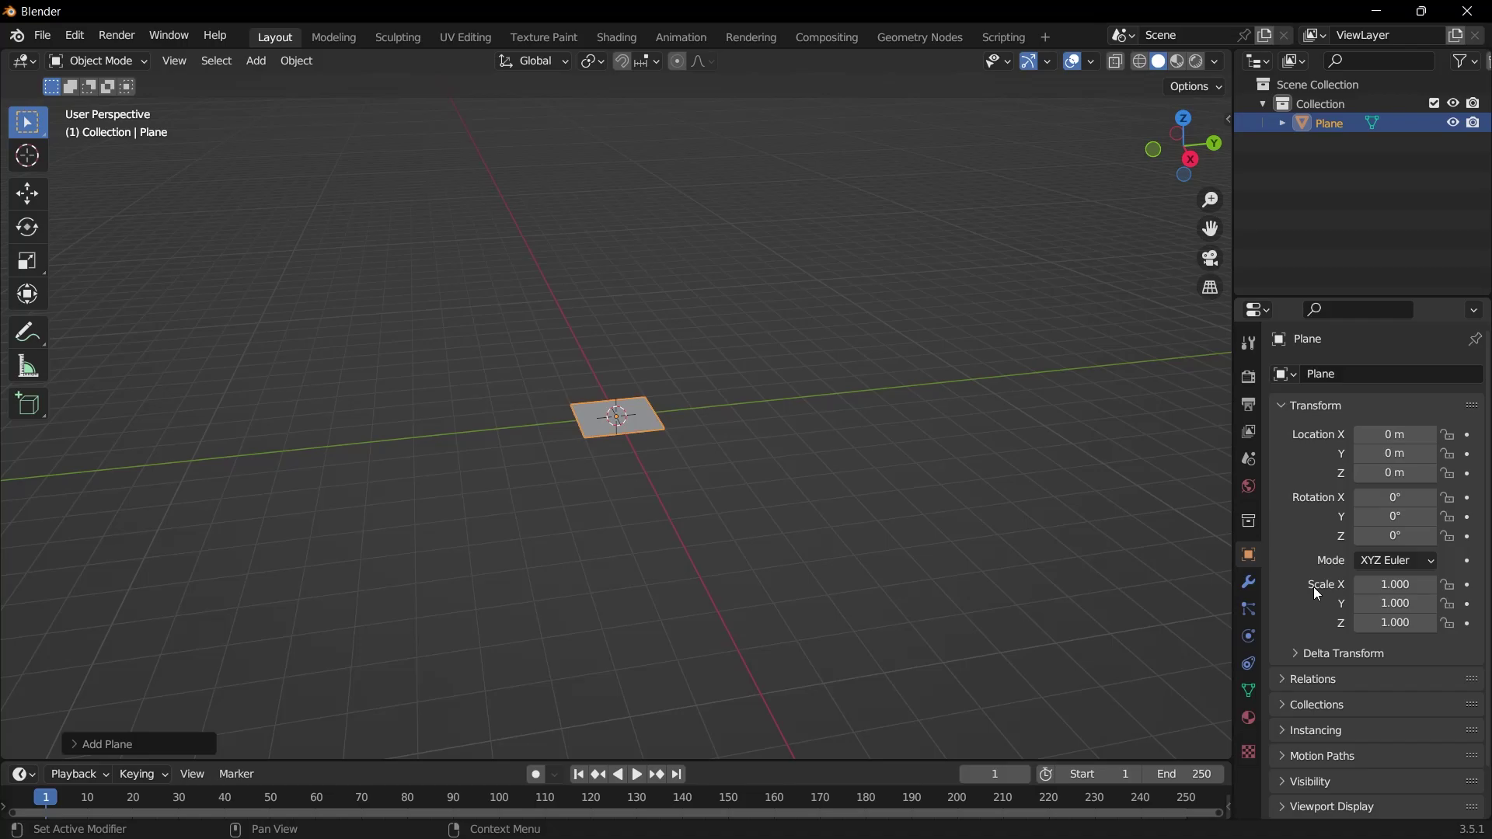
left_click(1369, 589)
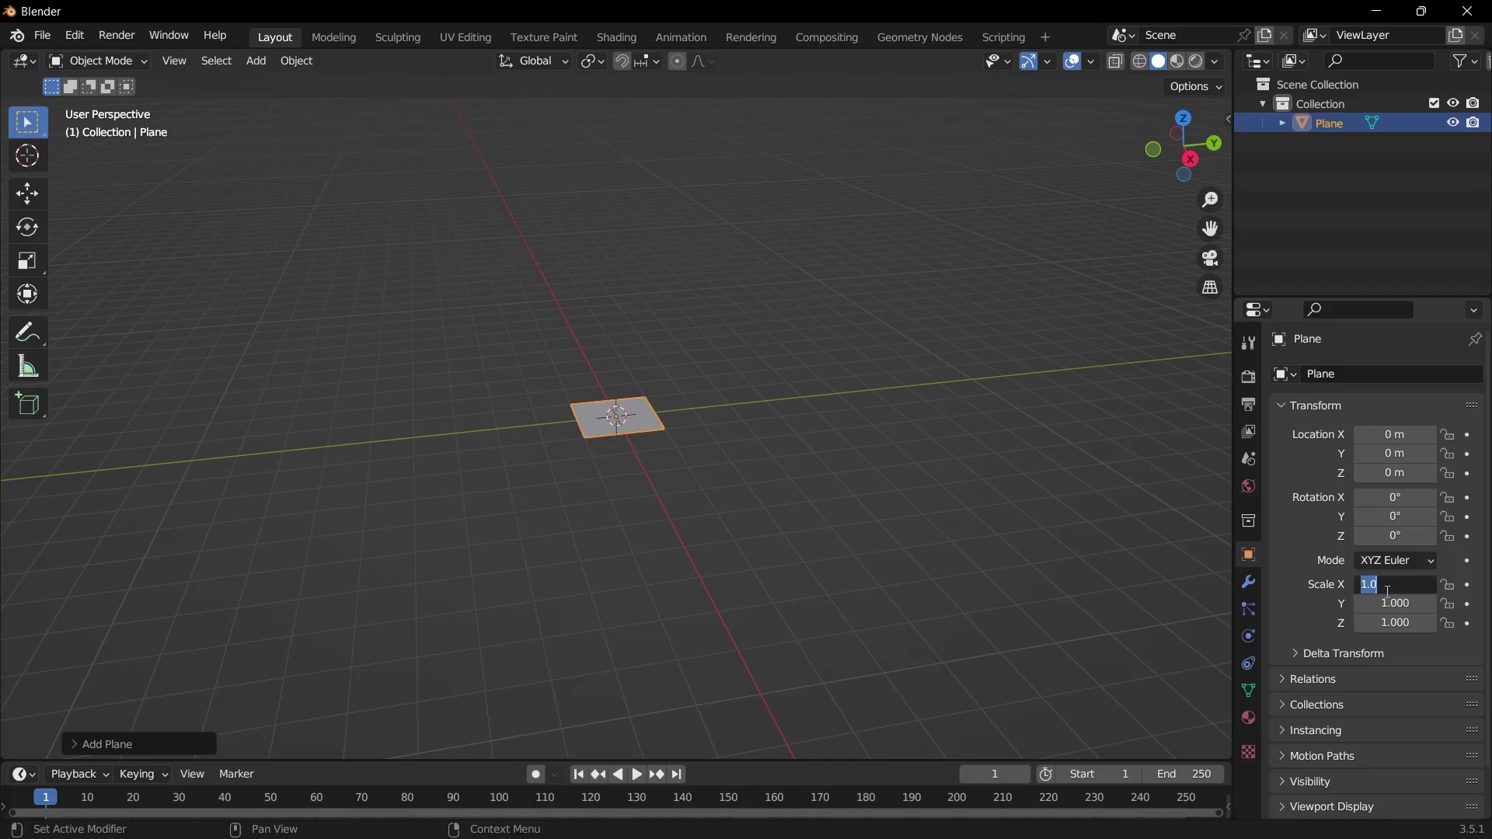
key("Escape")
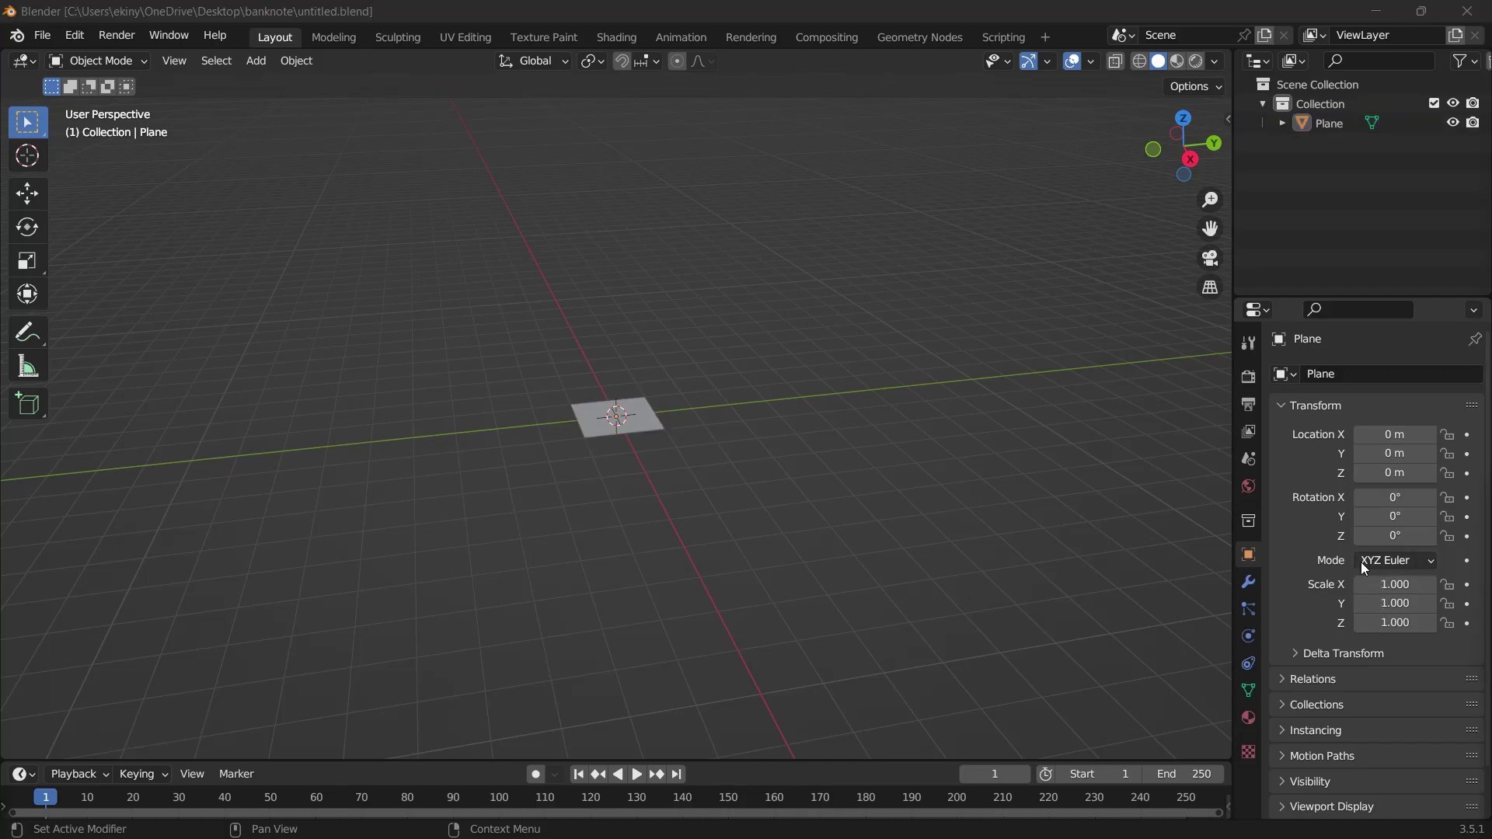
Scale the plane to 7 on X and 3 on Y.
left_click(1375, 585)
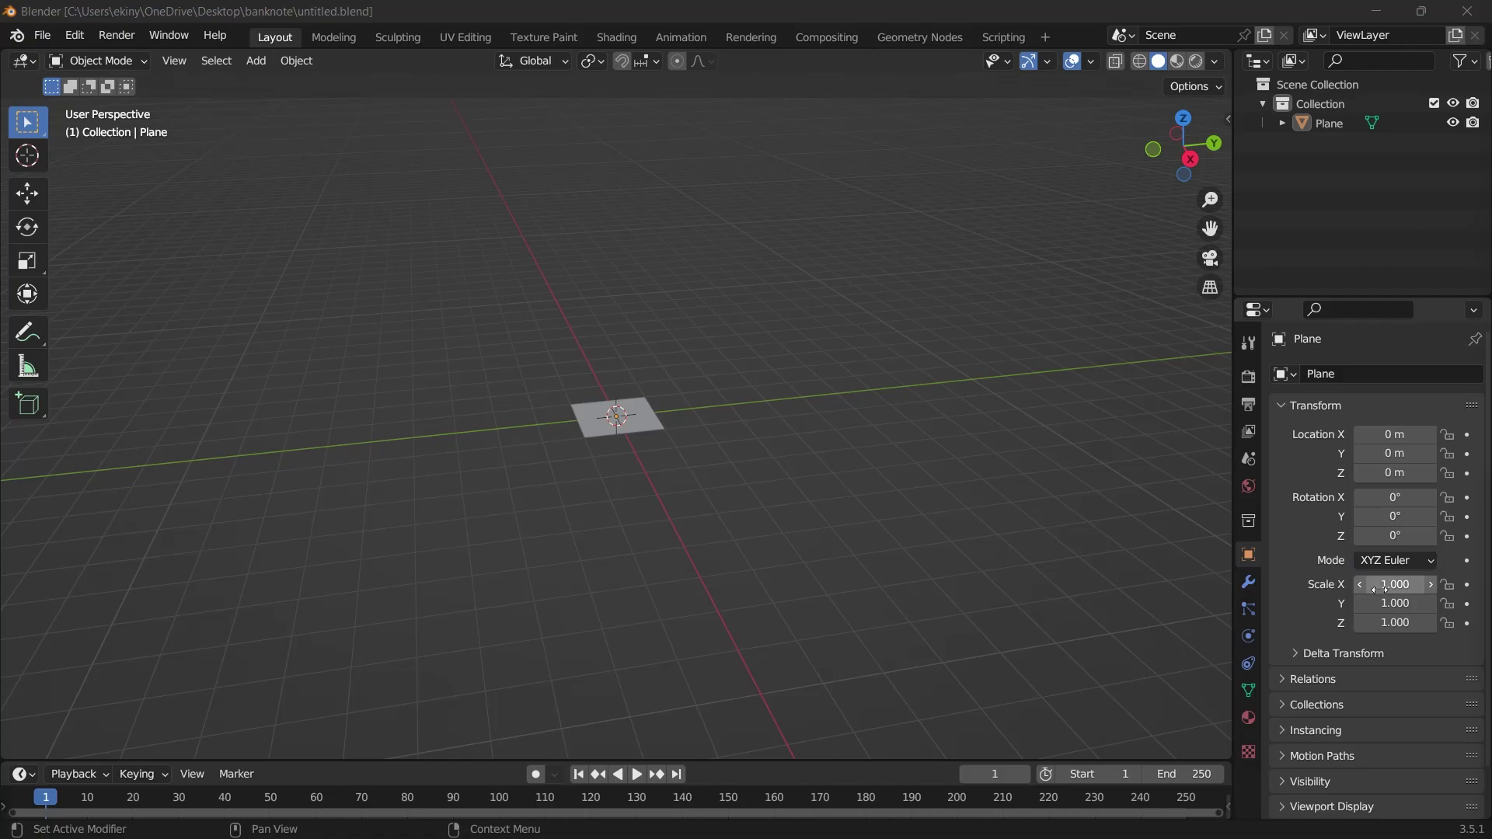
type("7")
key("Return")
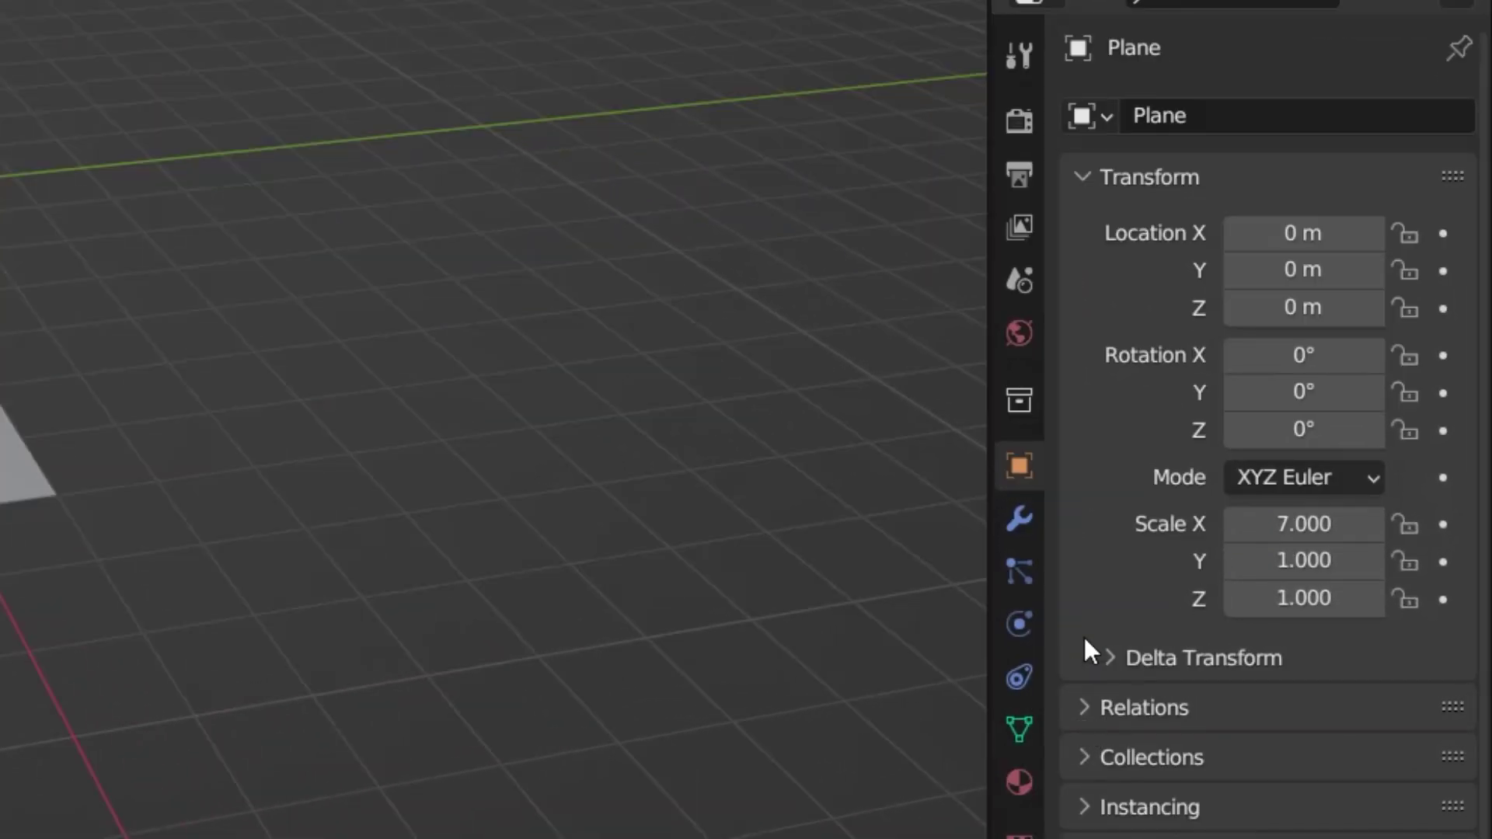
left_click(1282, 561)
type("3")
key("Return")
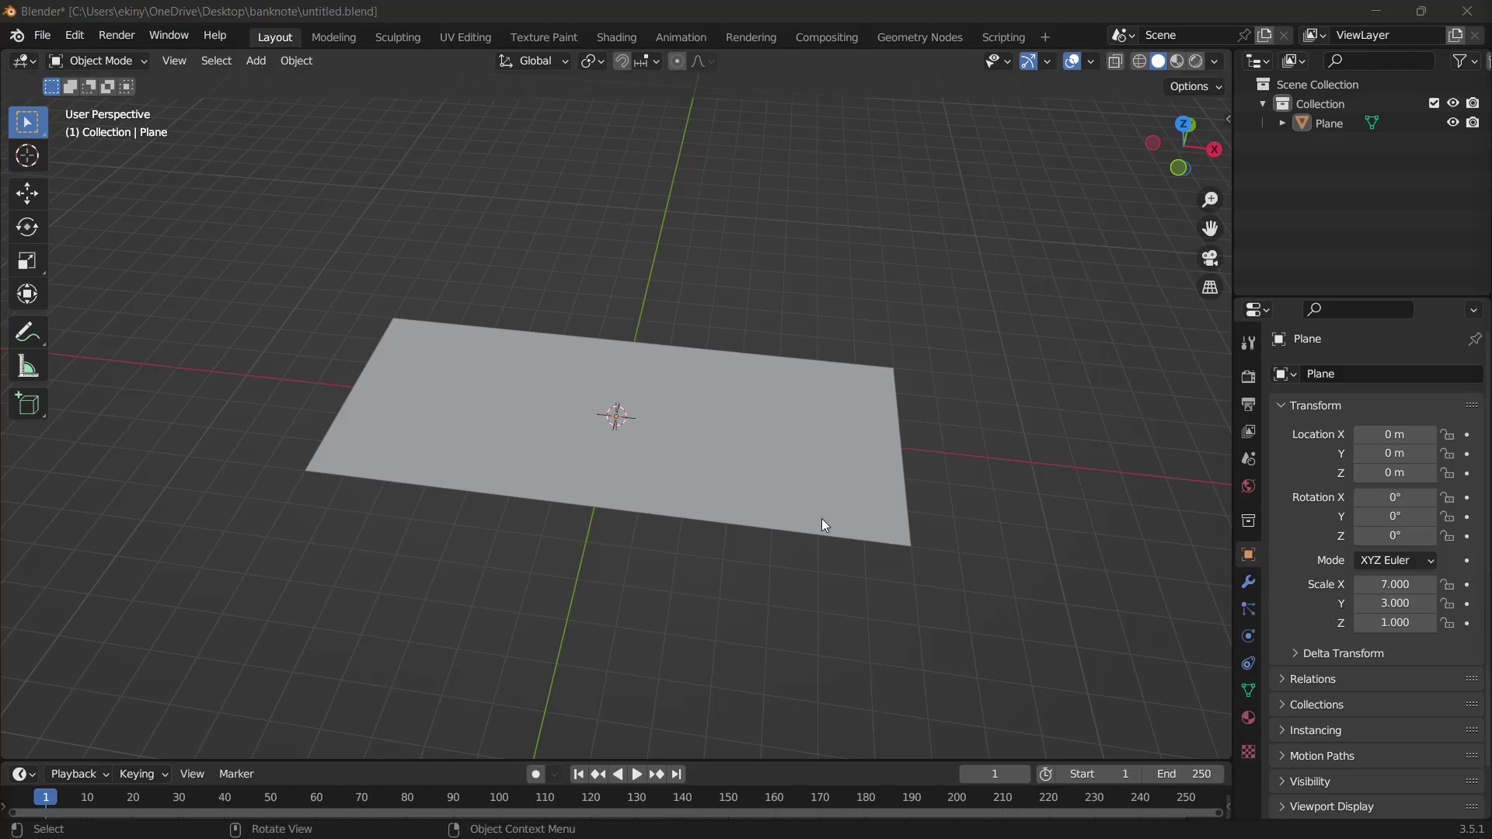
mouse_move(822, 519)
middle_mouse_down()
mouse_move(813, 477)
mouse_move(837, 535)
middle_mouse_up()
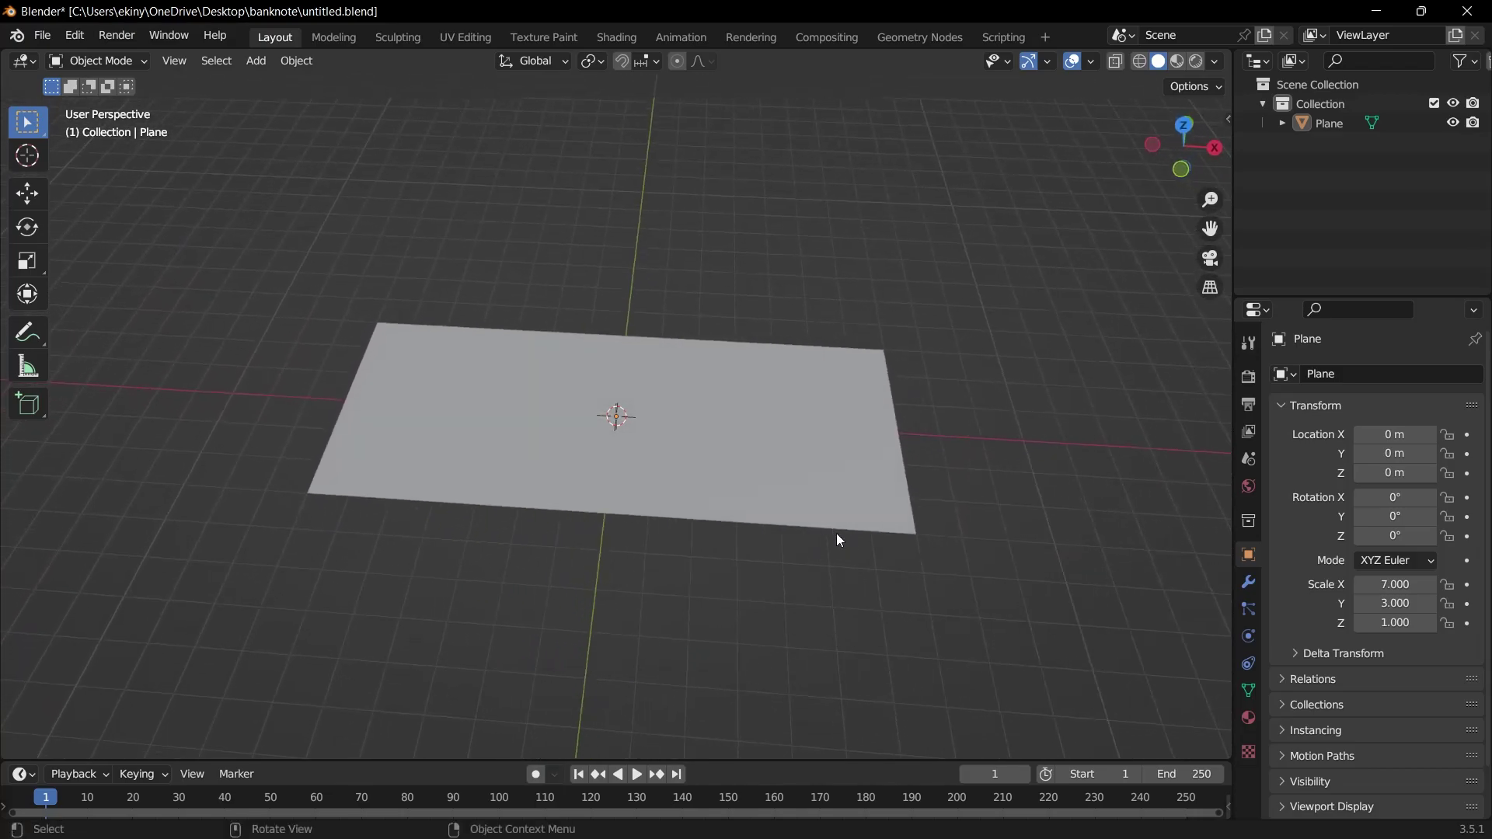
Switch the viewport to Material Preview and create a new material for the plane.
left_click(1175, 62)
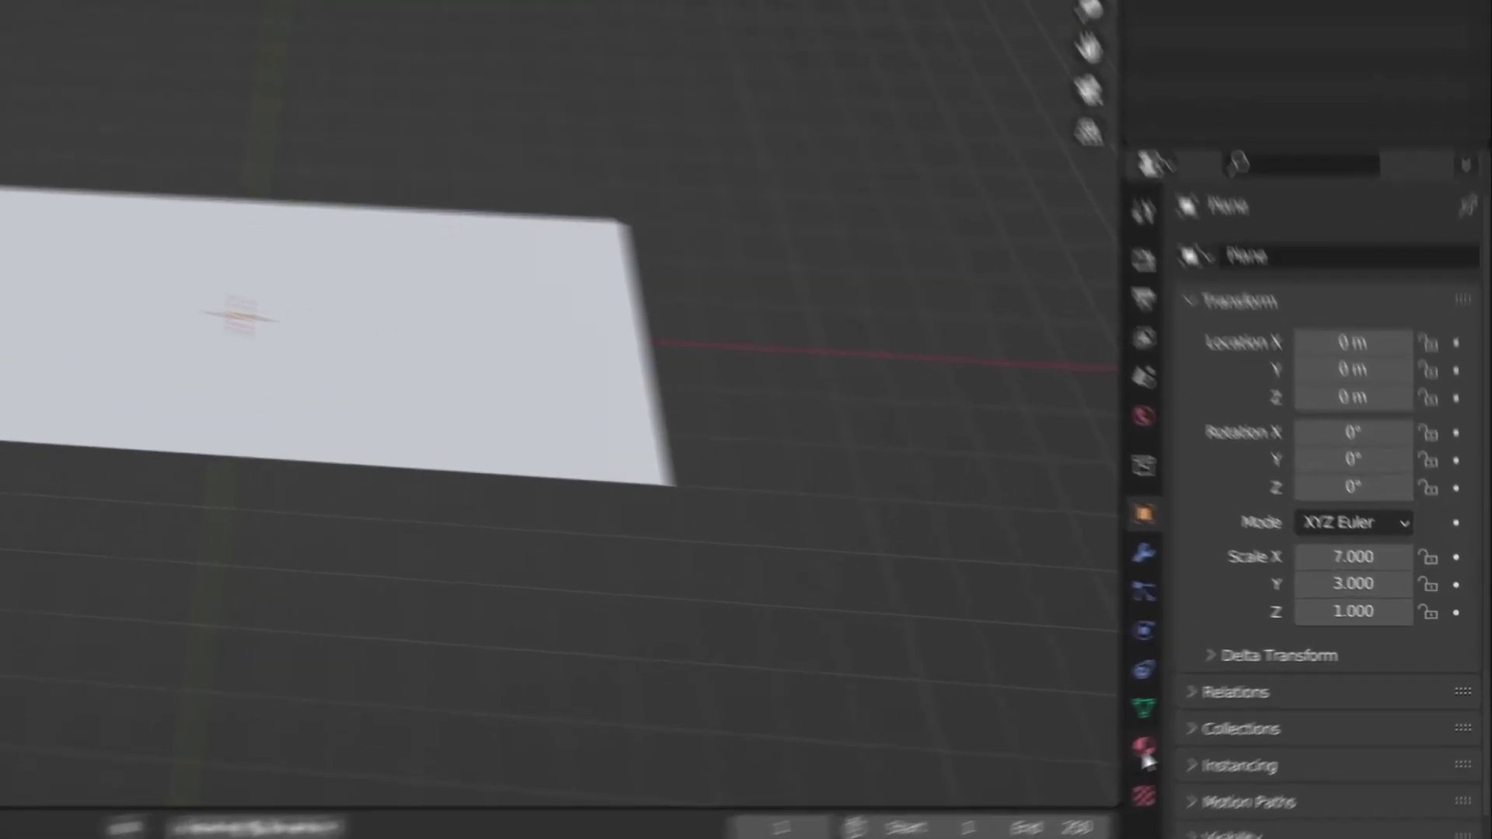
left_click(1249, 719)
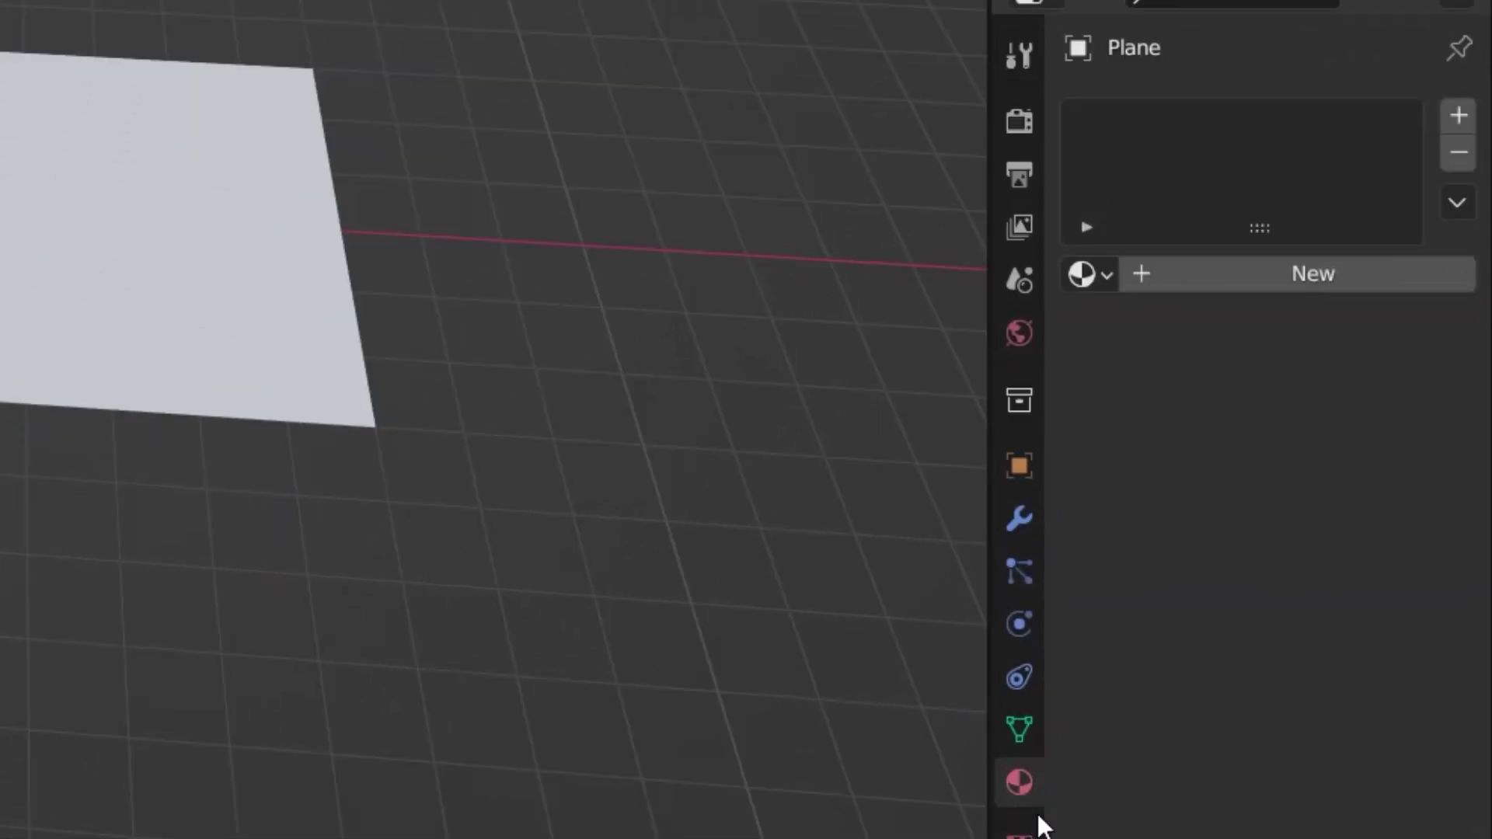
left_click(1294, 274)
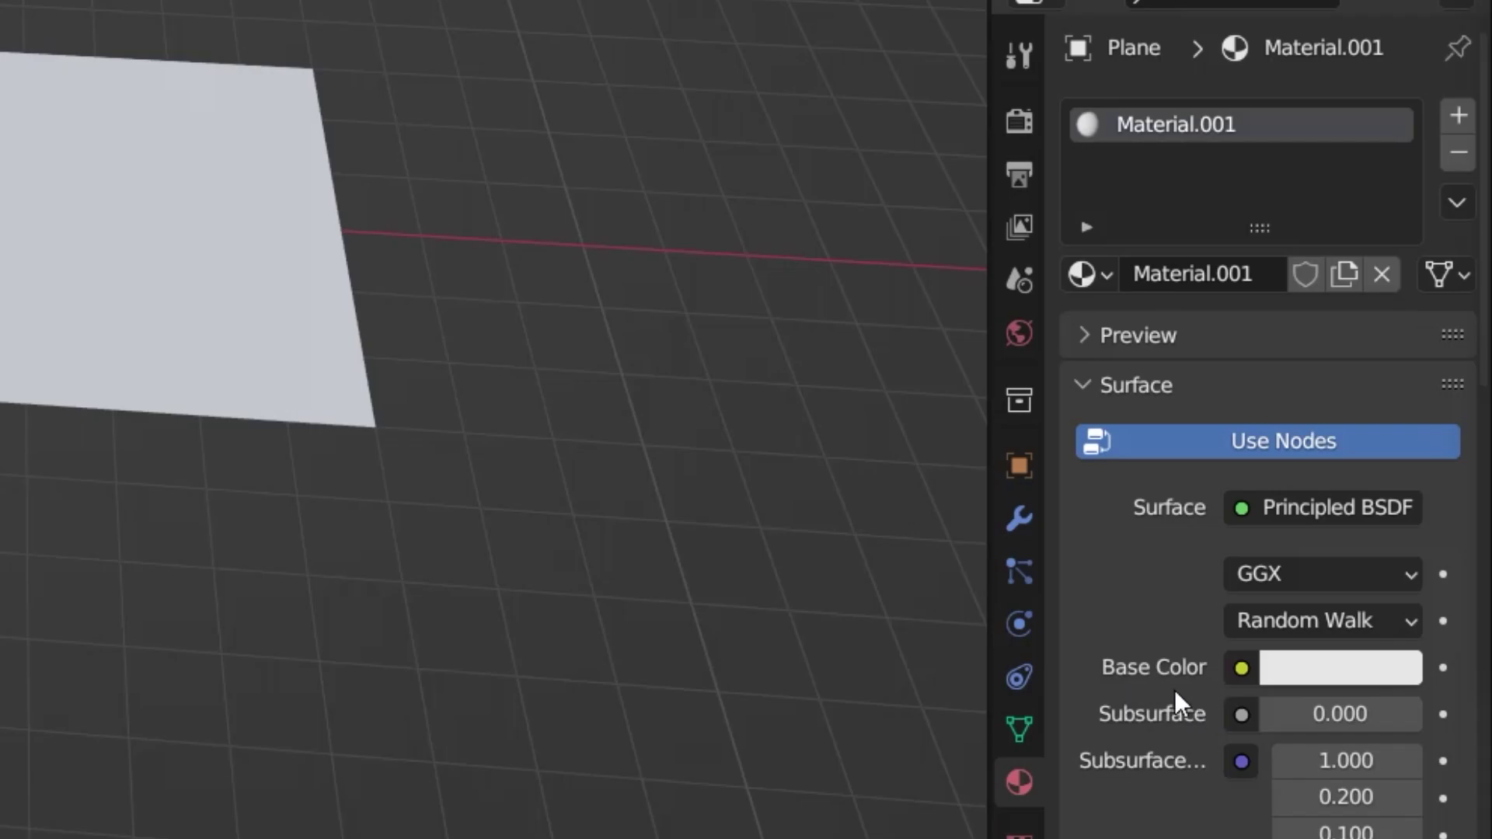
Set the material's Base Color to an Image Texture loading banknote-front.jpg.
left_click(1242, 670)
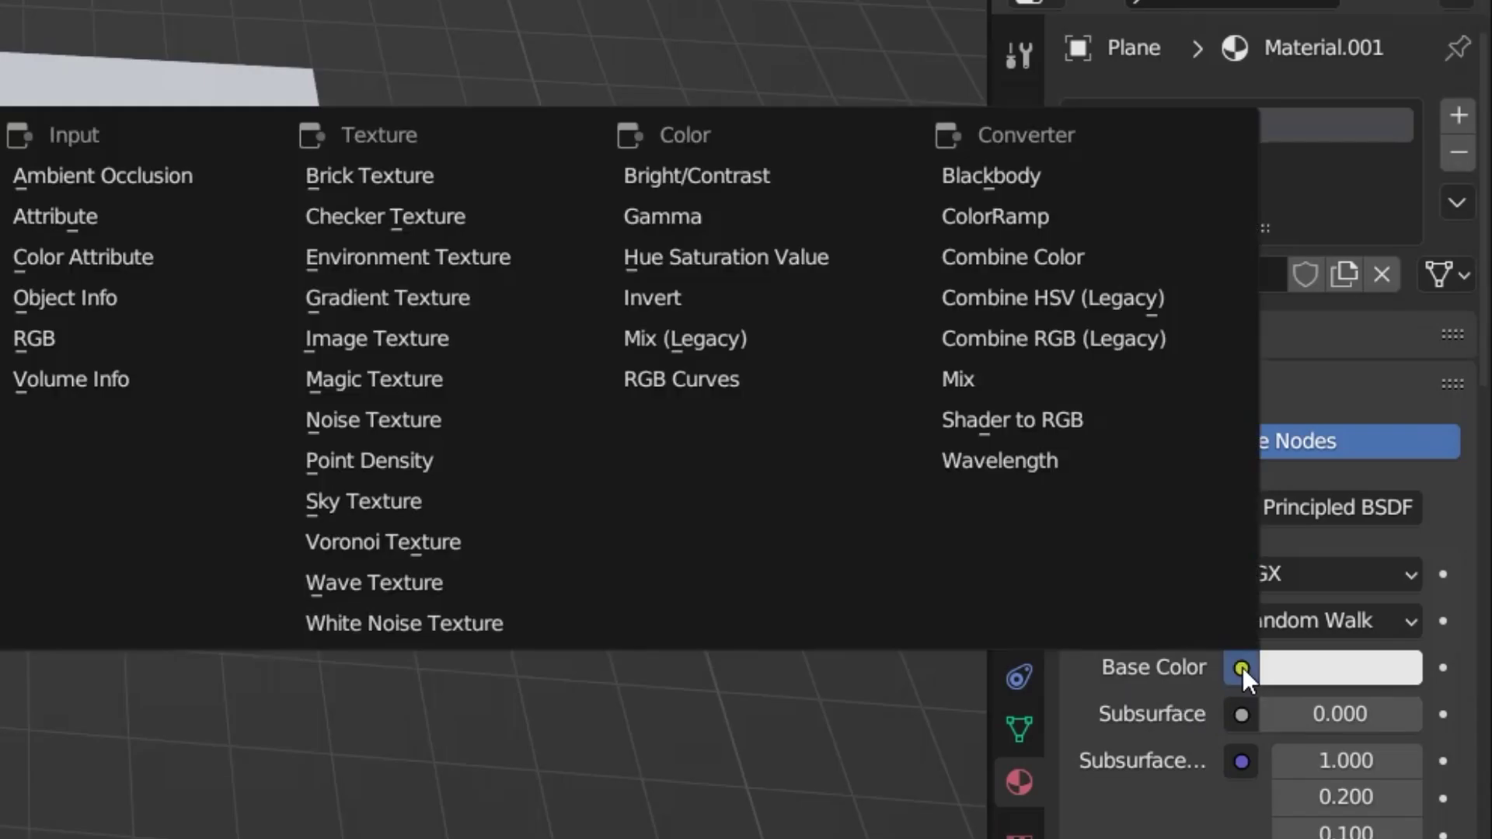
left_click(362, 339)
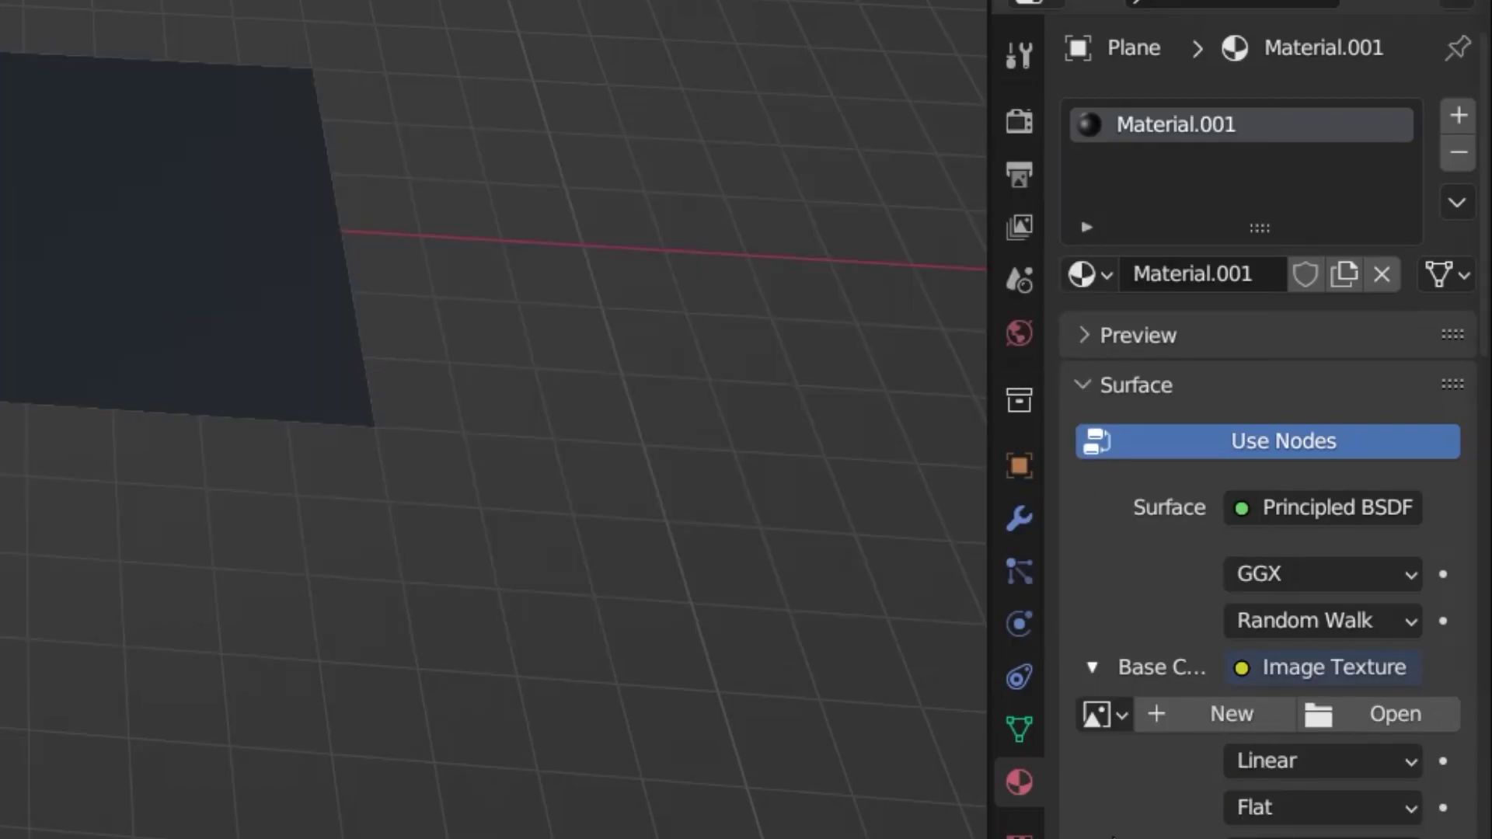
left_click(1372, 715)
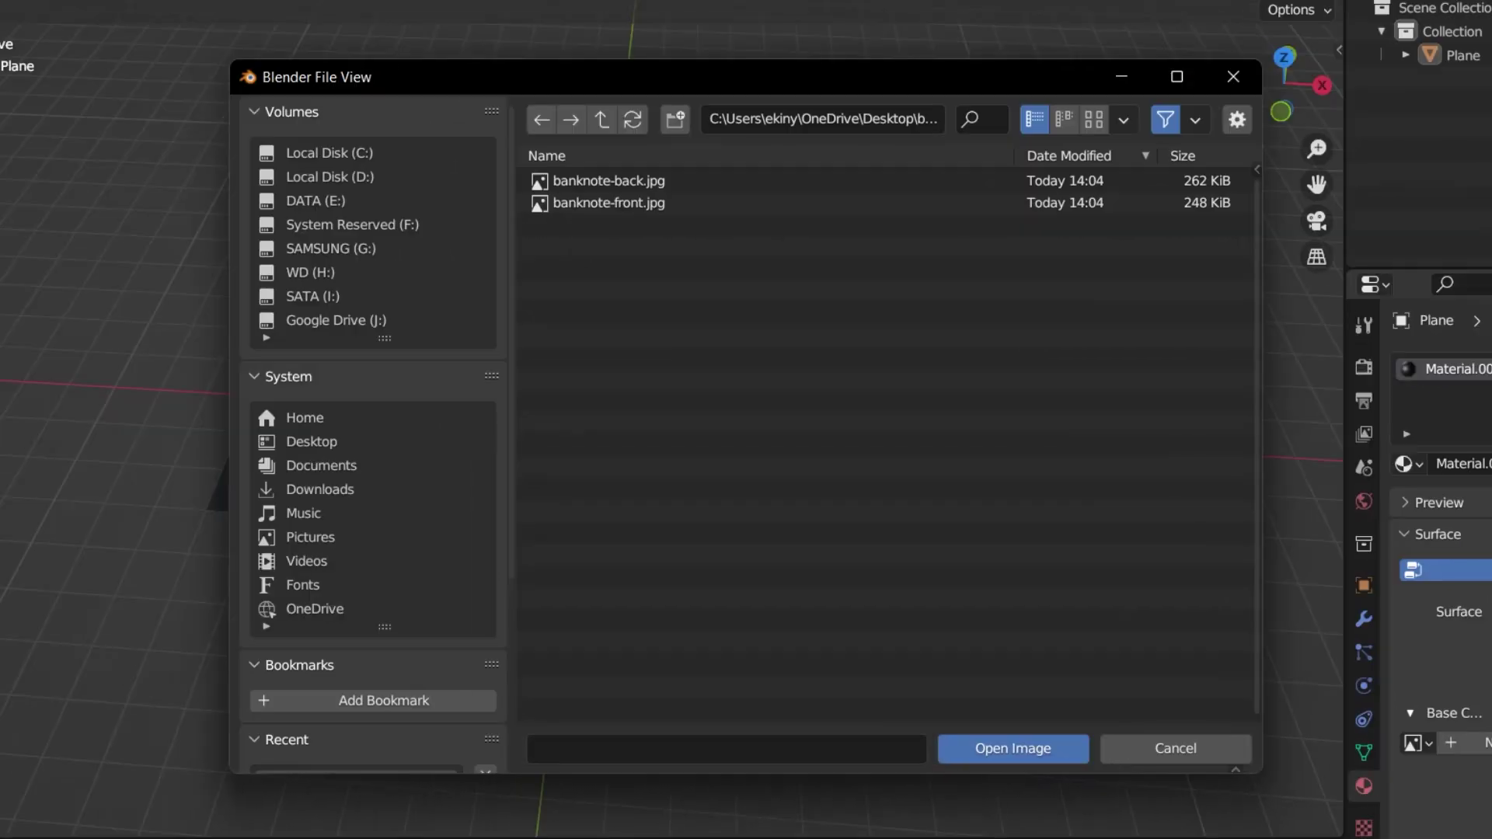
left_click(660, 202)
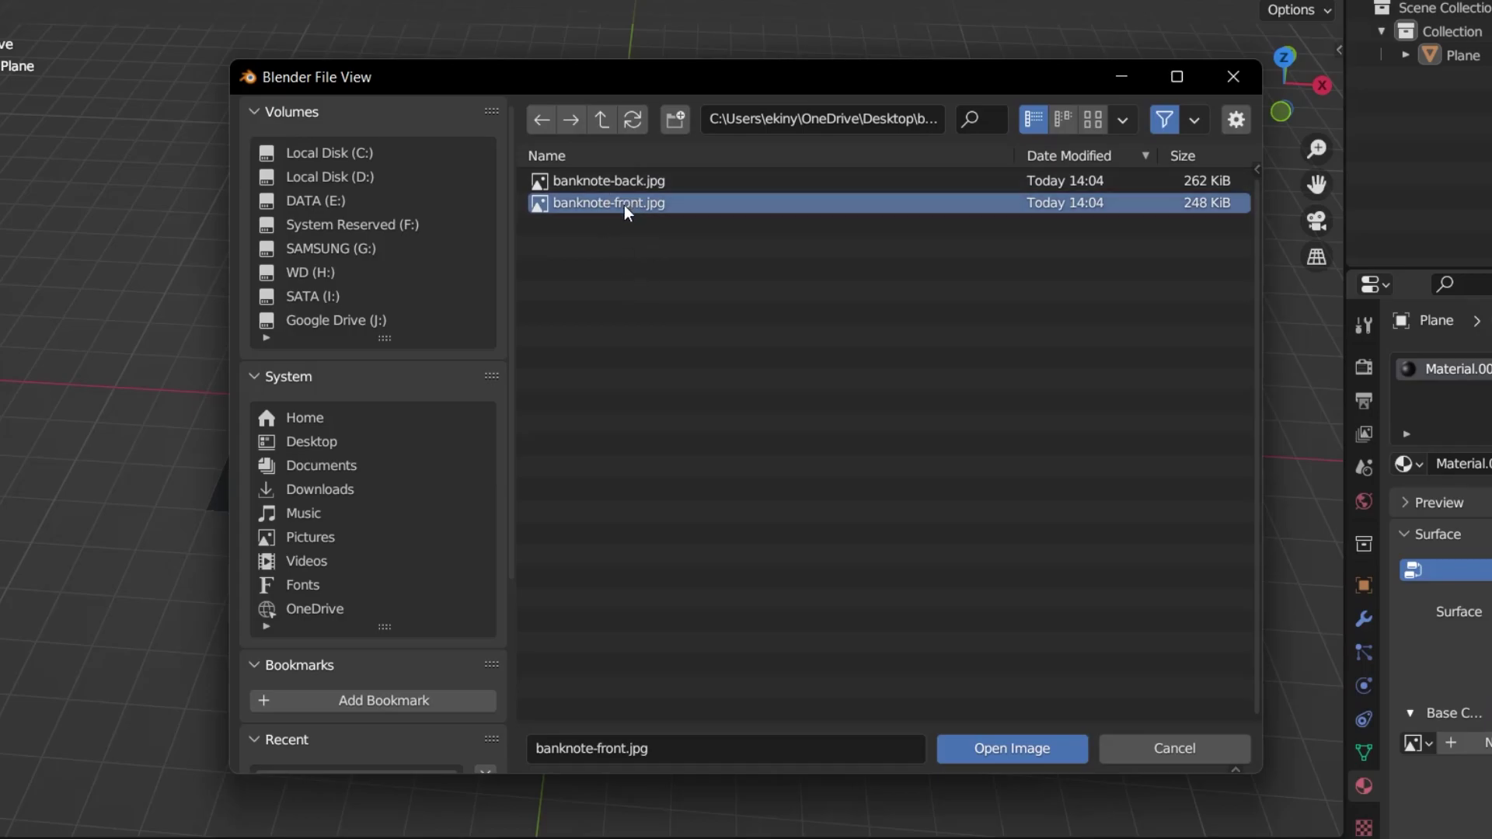
left_click(981, 746)
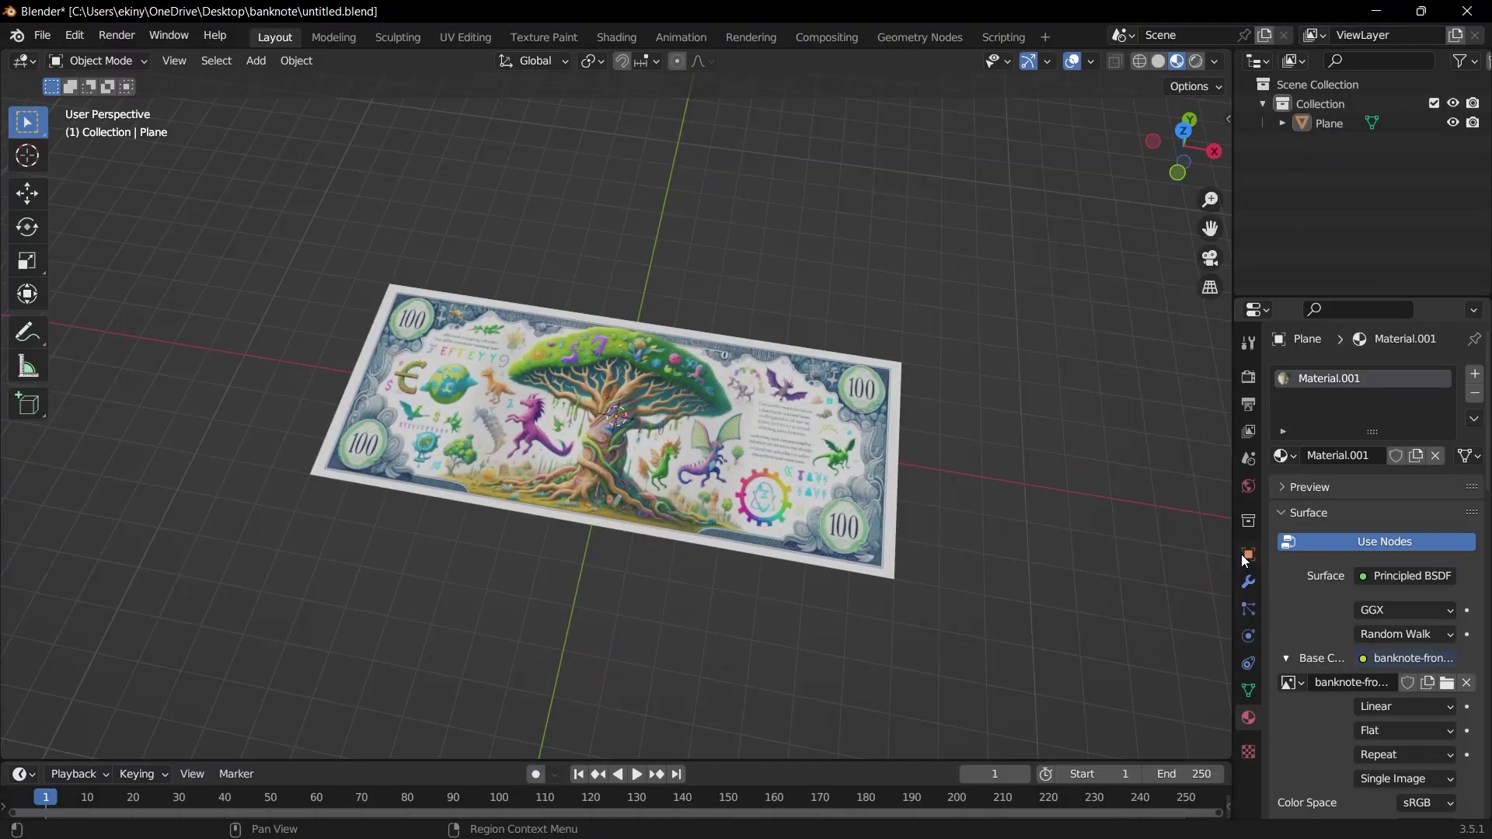
Set the plane's Scale X to 8.5, then orbit to check both sides of the banknote.
left_click(1248, 554)
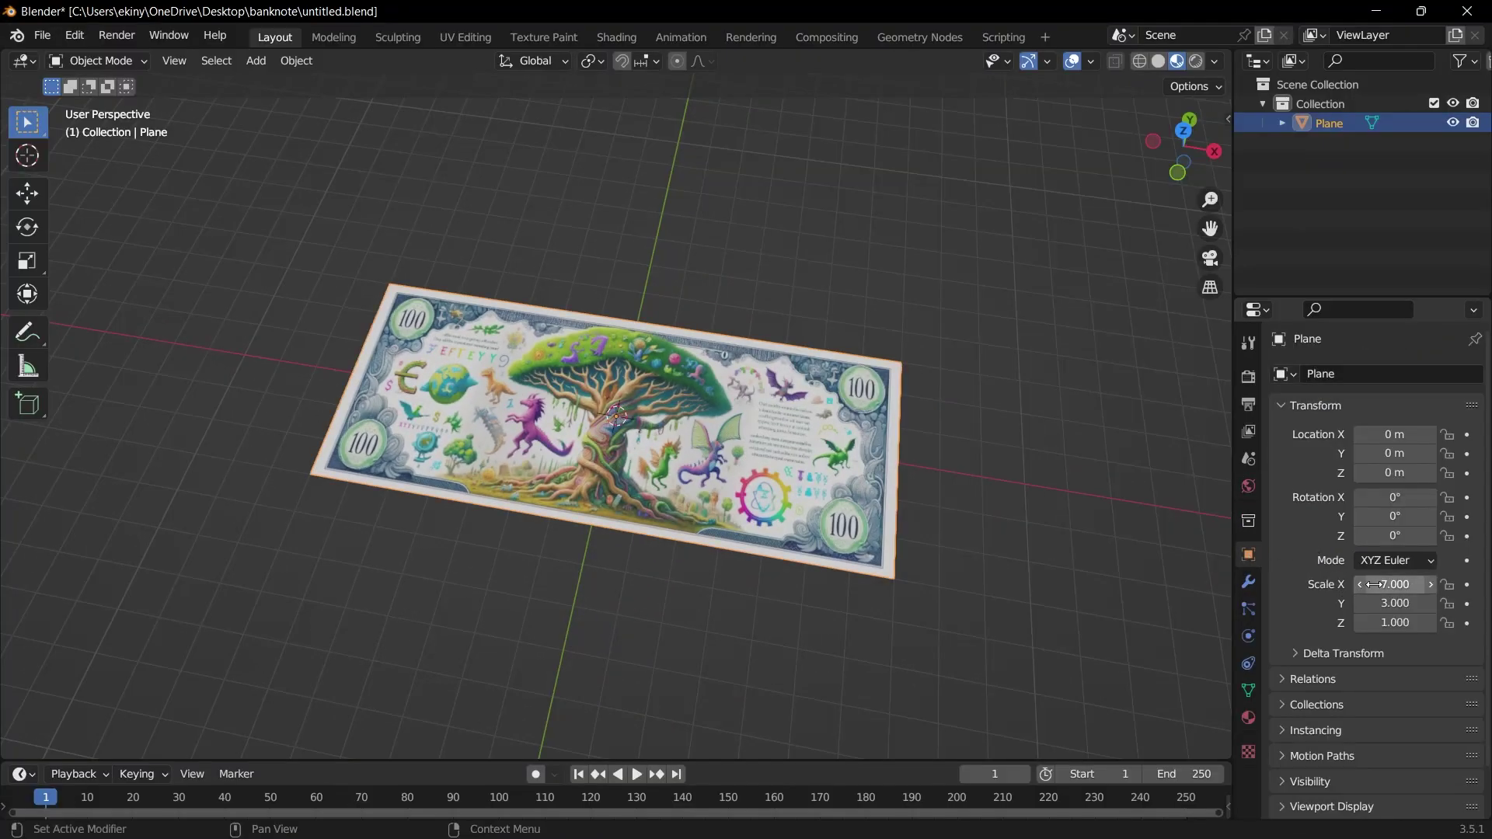
left_click_drag(1372, 584, 1473, 593)
left_click(1391, 585)
type("8")
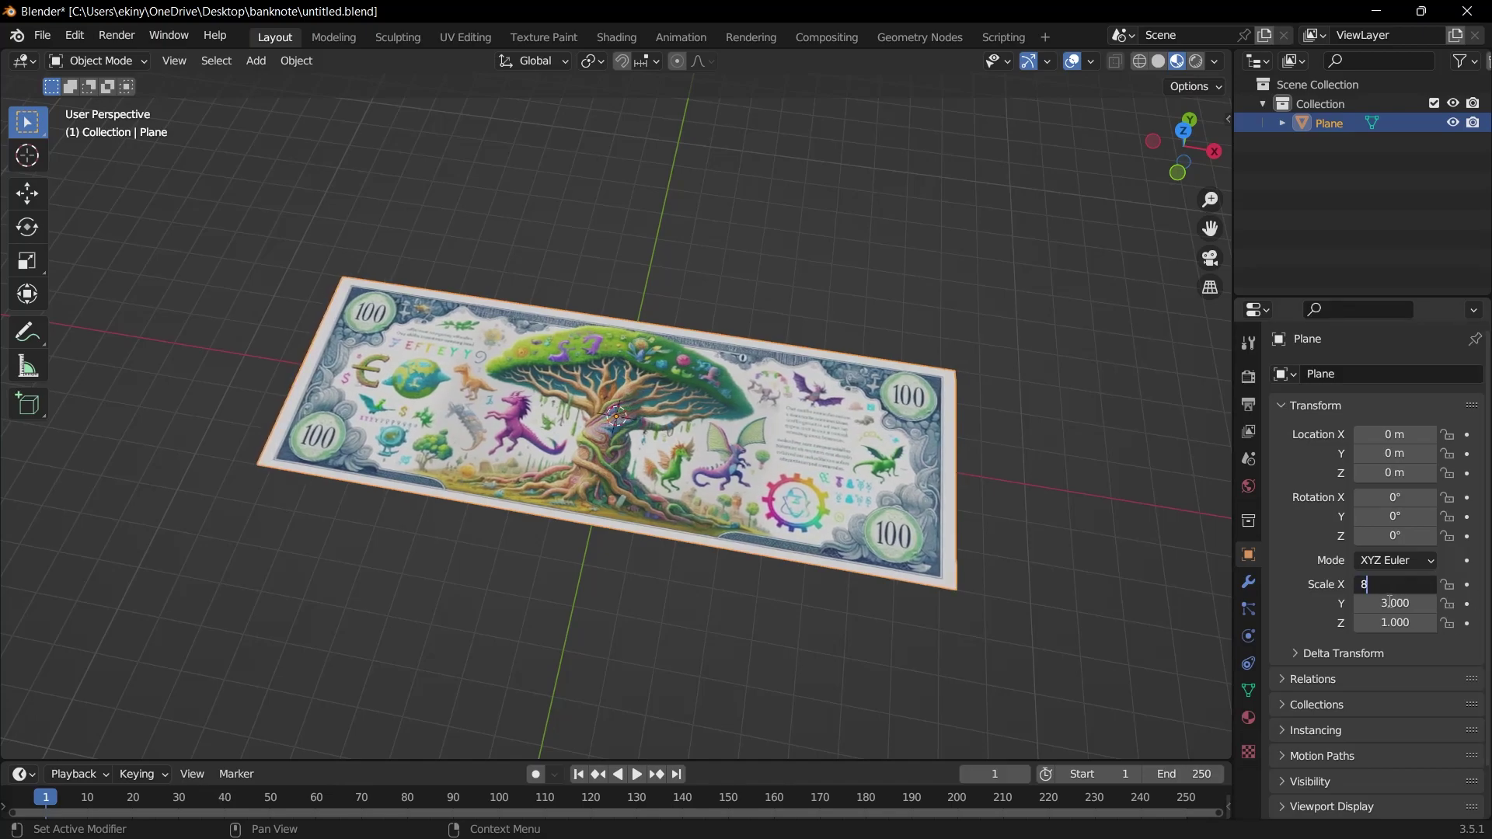
type(".5")
key("Return")
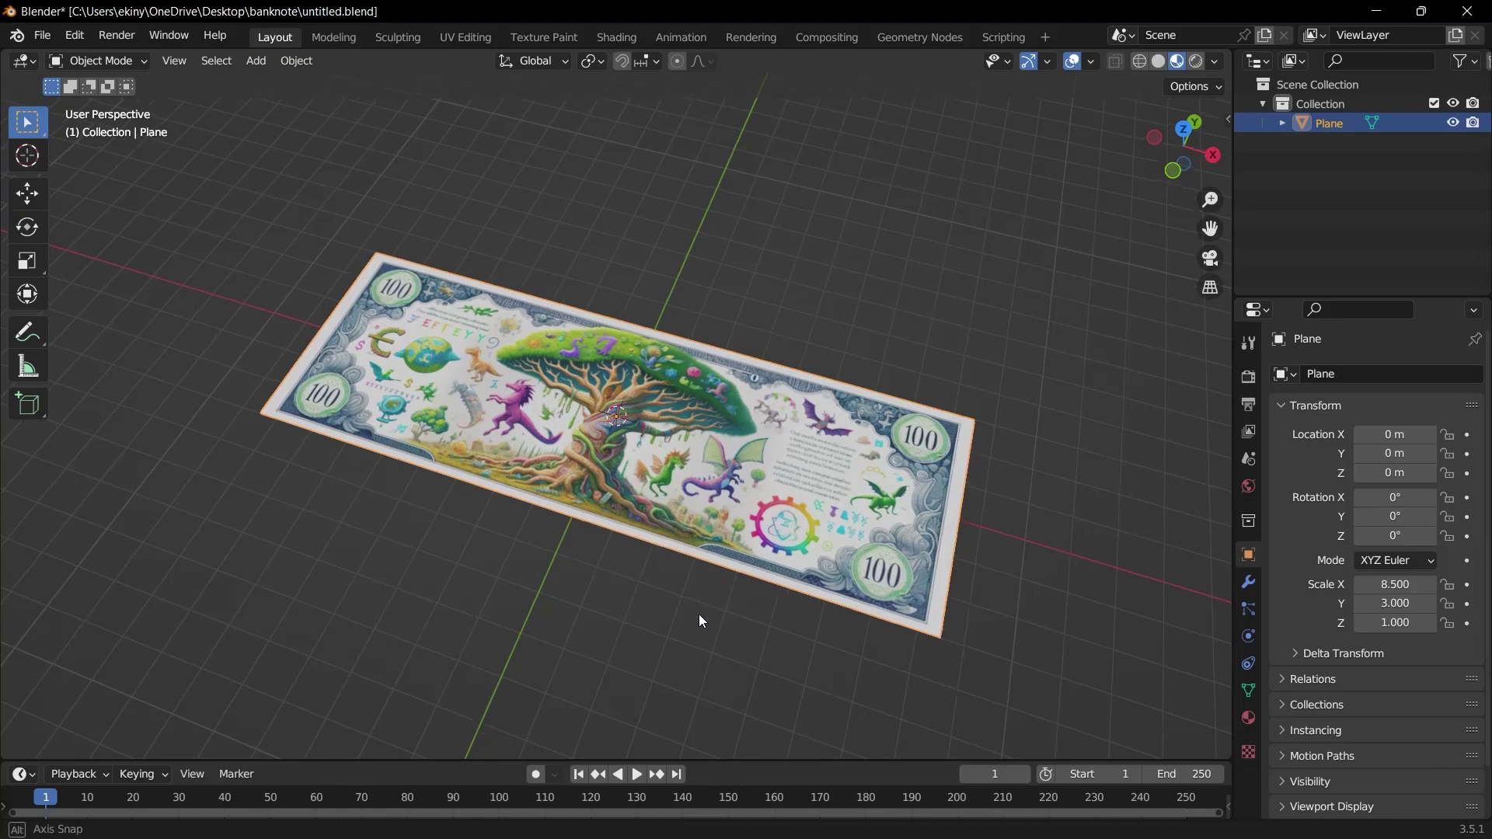
middle_click_drag(699, 616, 721, 362)
middle_click_drag(758, 429, 729, 347)
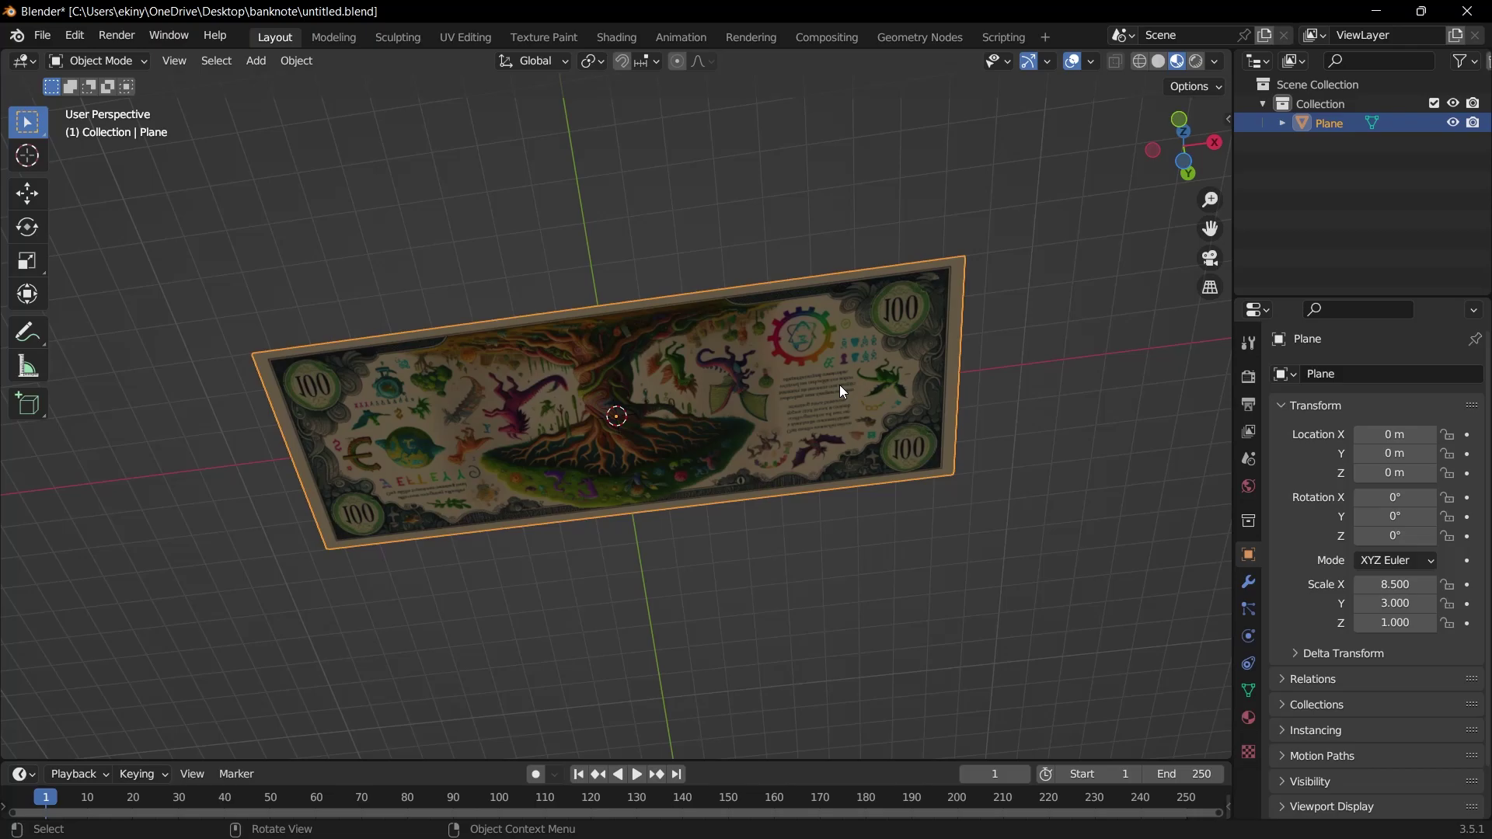
middle_click_drag(839, 385, 800, 674)
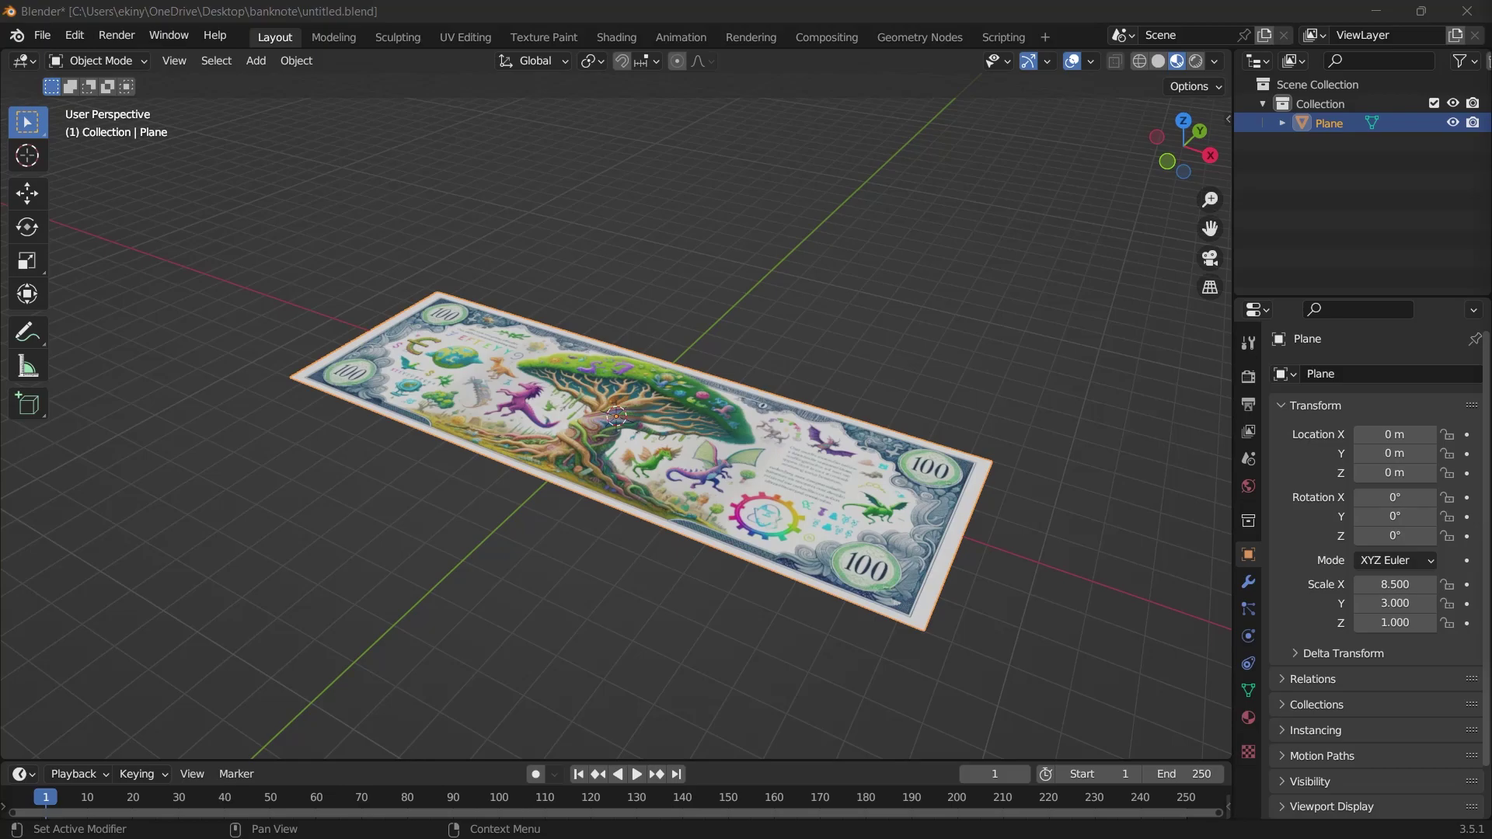
Switch the main area to the Shader Editor and select the banknote-front.jpg Image Texture node.
left_click(24, 60)
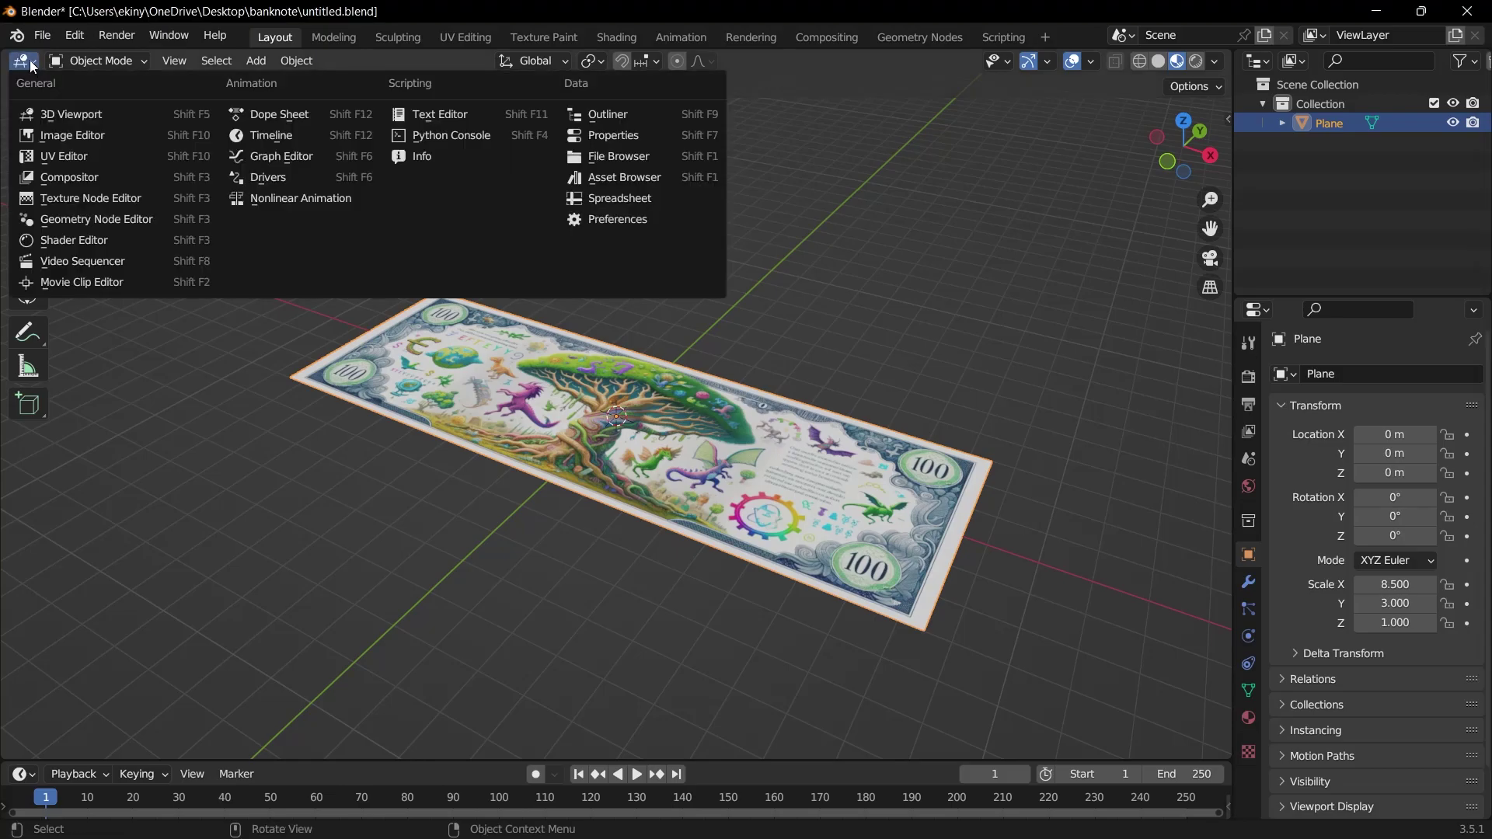
left_click(60, 240)
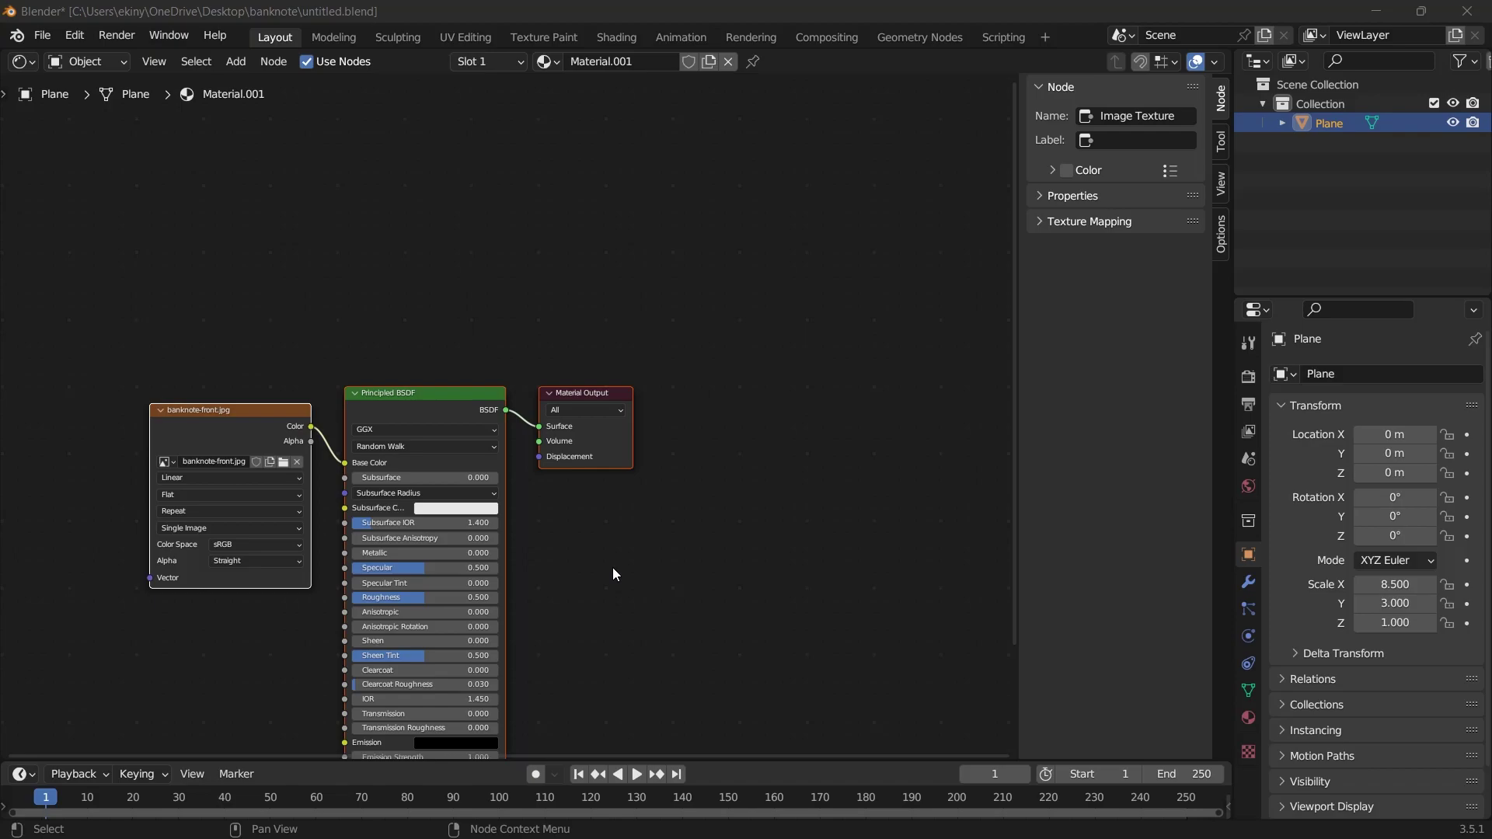
left_click(238, 411)
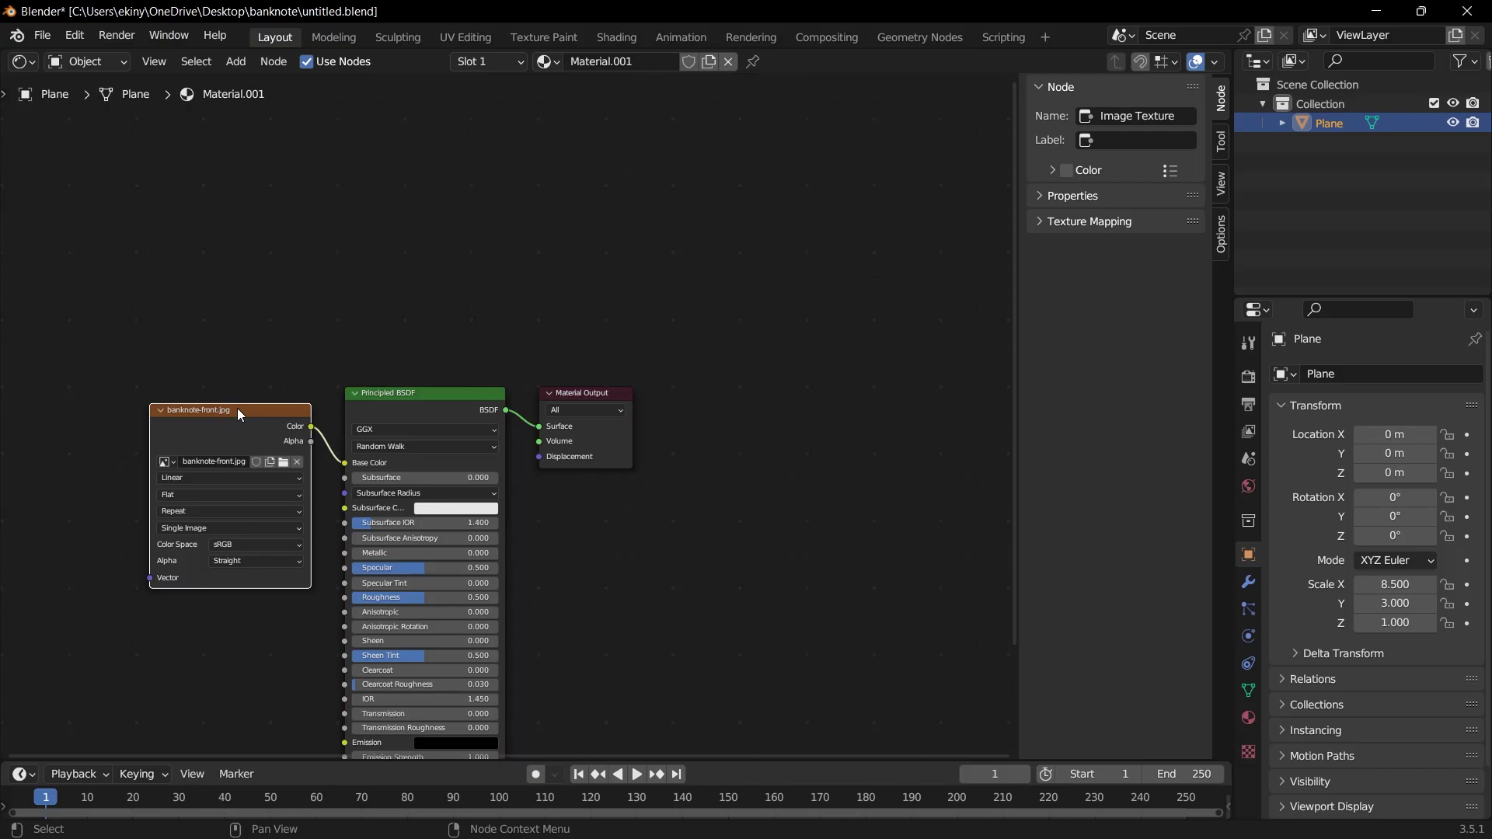
Duplicate the Image Texture node below the original and load banknote-back.jpg into the copy.
key("shift+d")
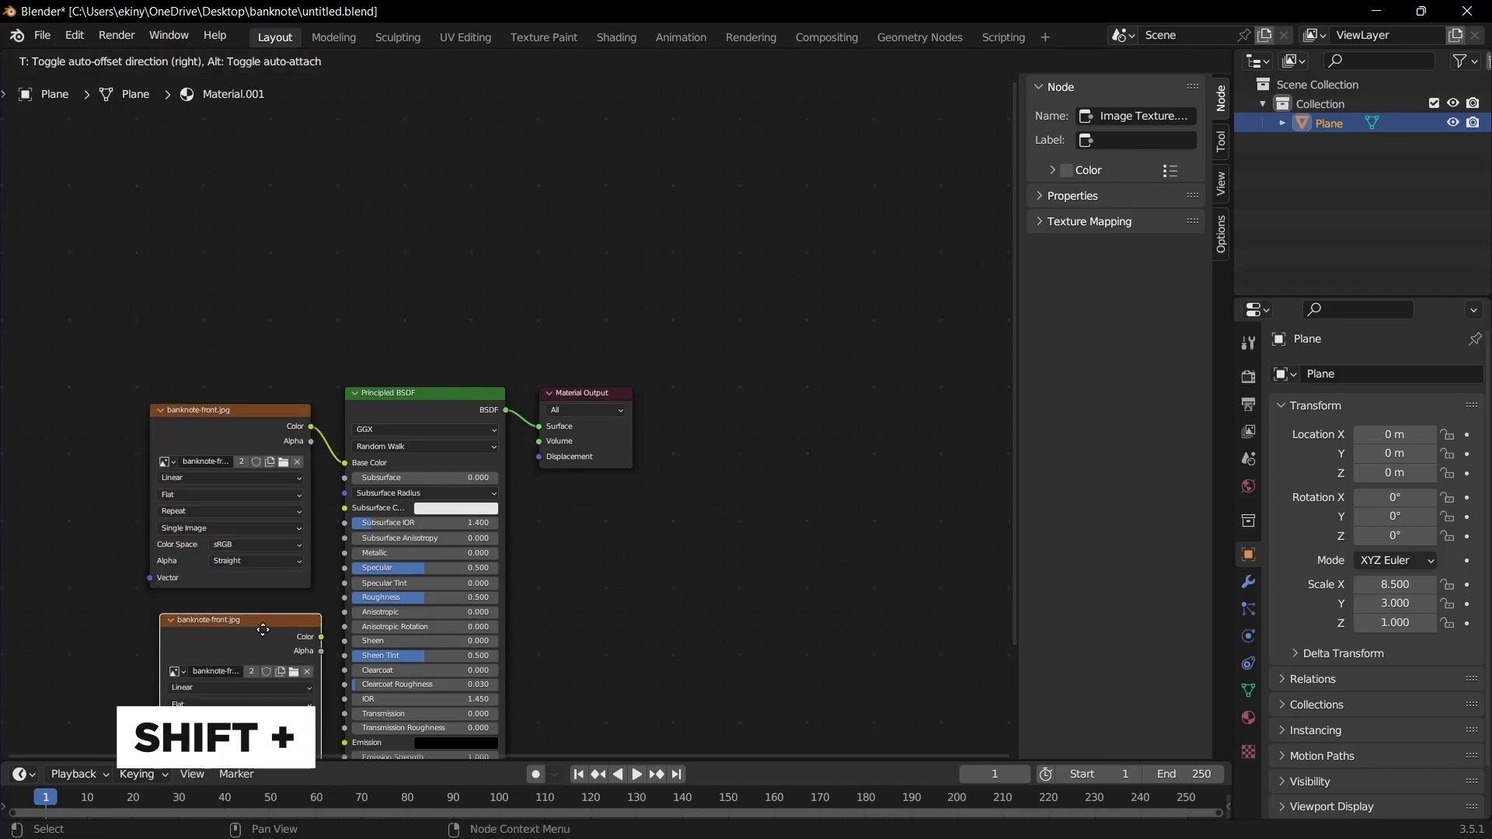
left_click(268, 622)
key("Home")
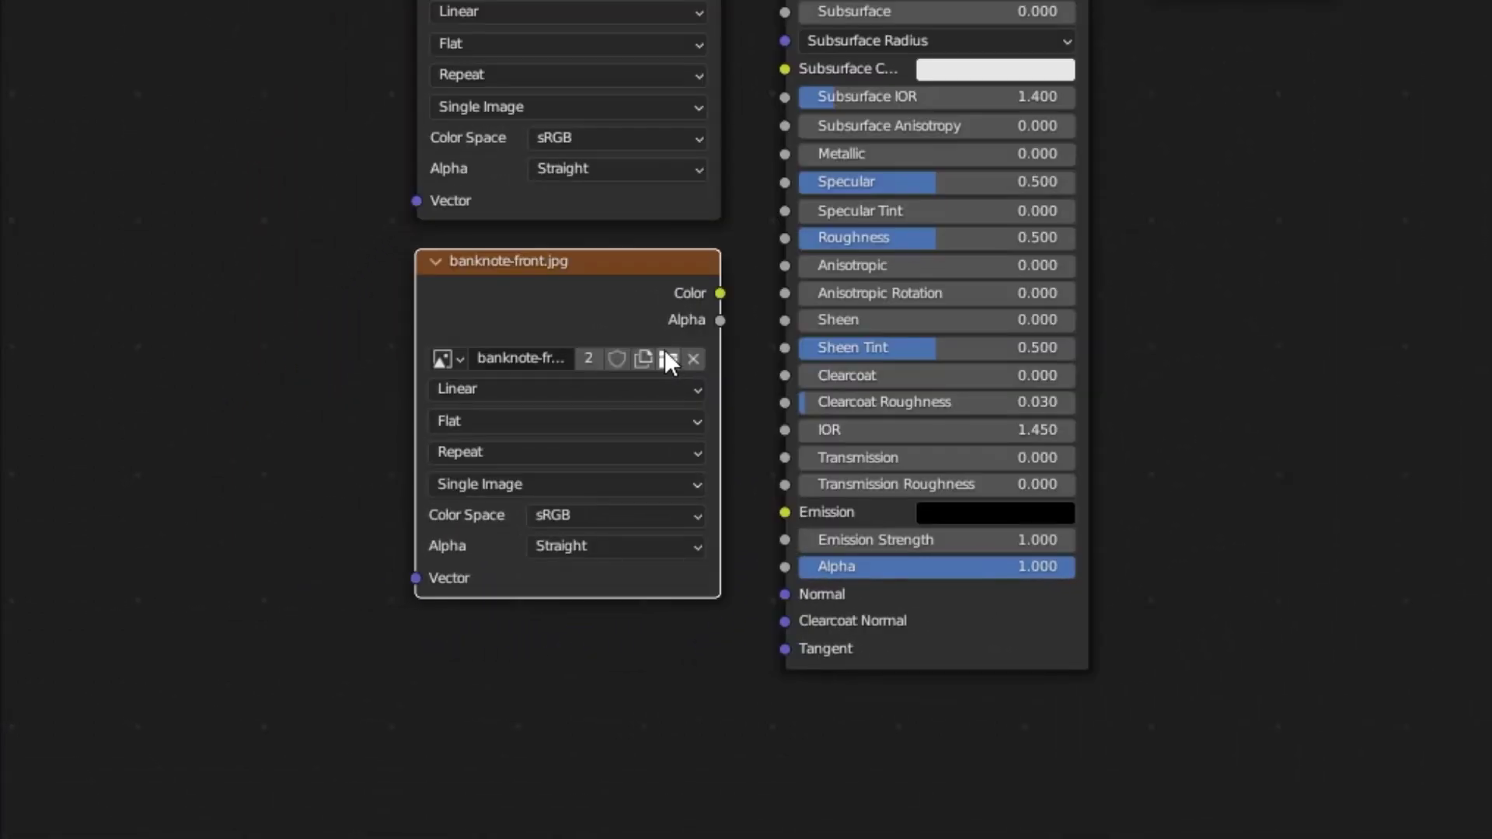
left_click(513, 427)
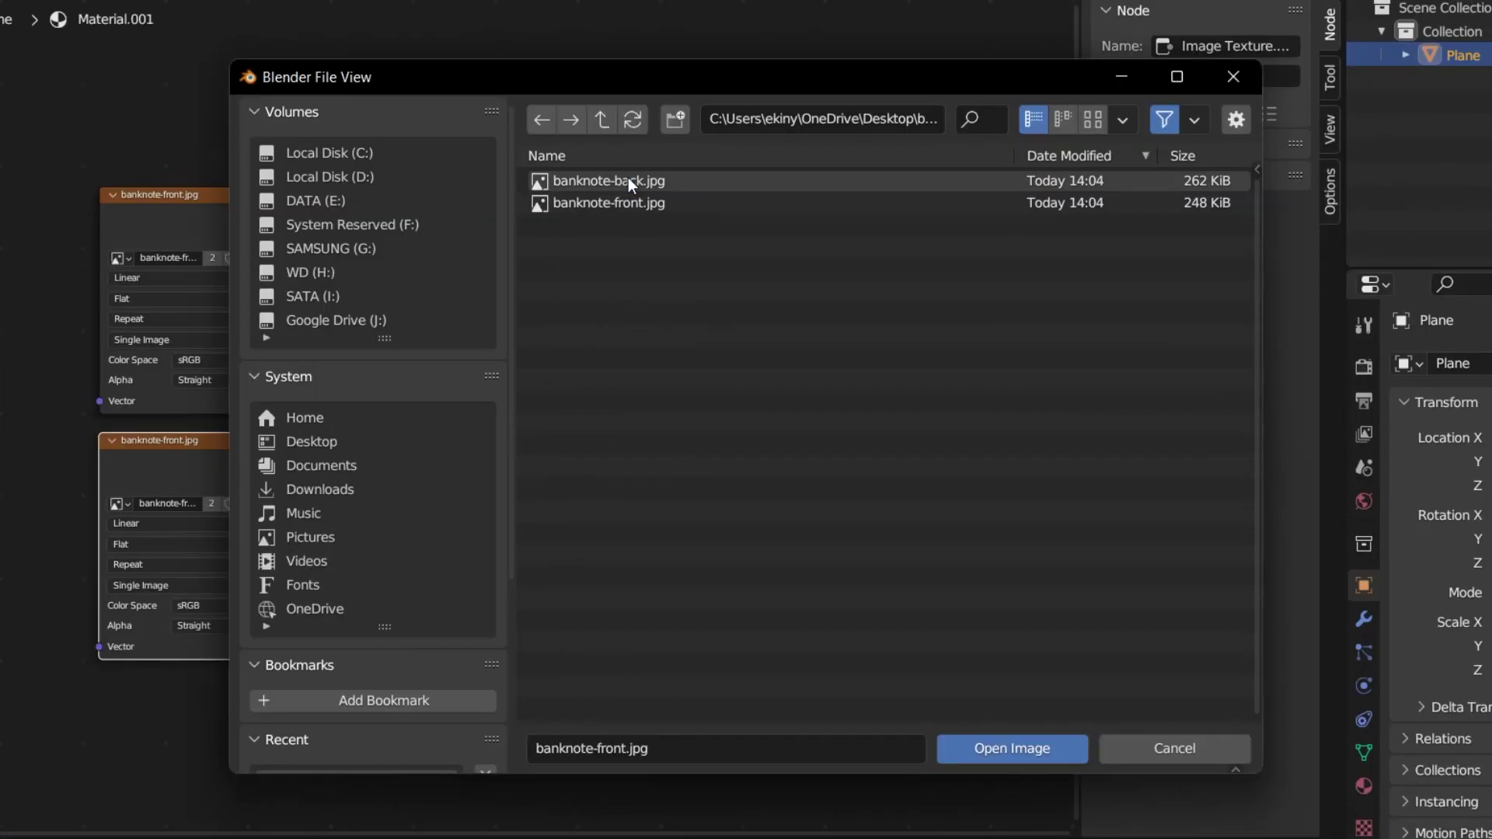
left_click(628, 180)
left_click(1001, 747)
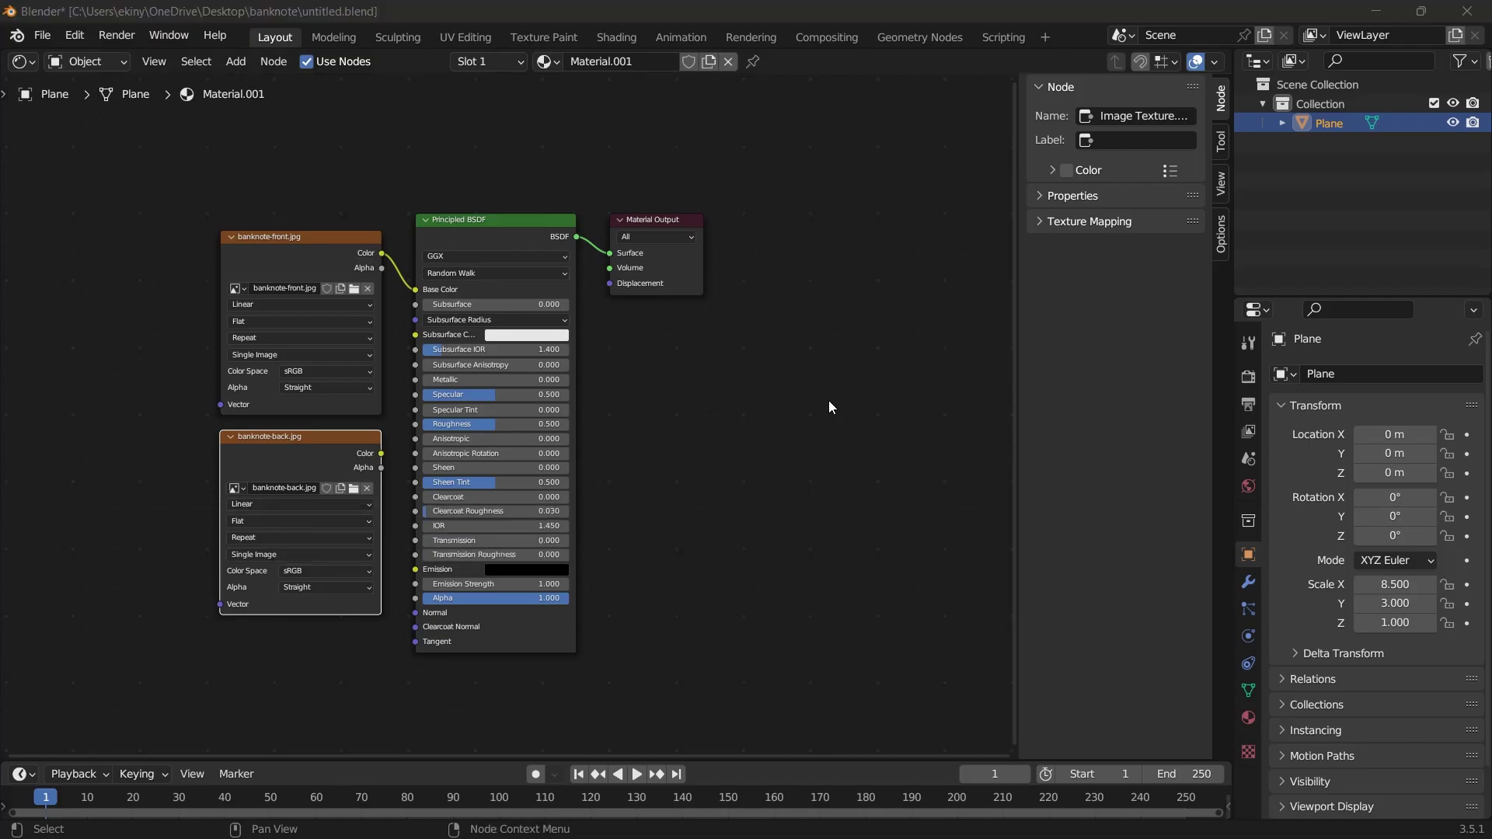
Move Principled BSDF and Material Output right and insert a Mix Color node before them.
left_click_drag(471, 204, 621, 350)
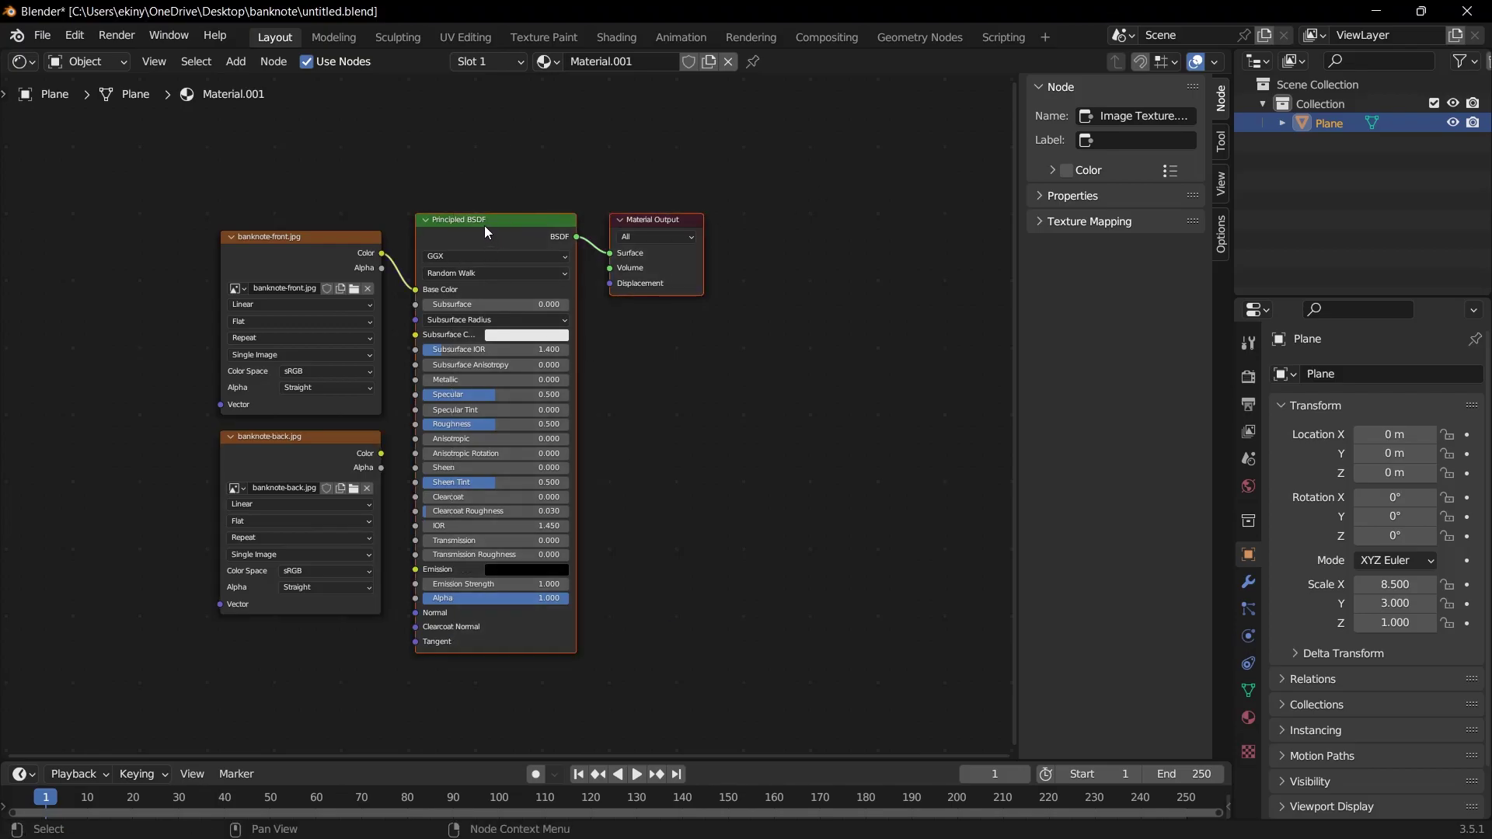
left_click_drag(484, 225, 615, 217)
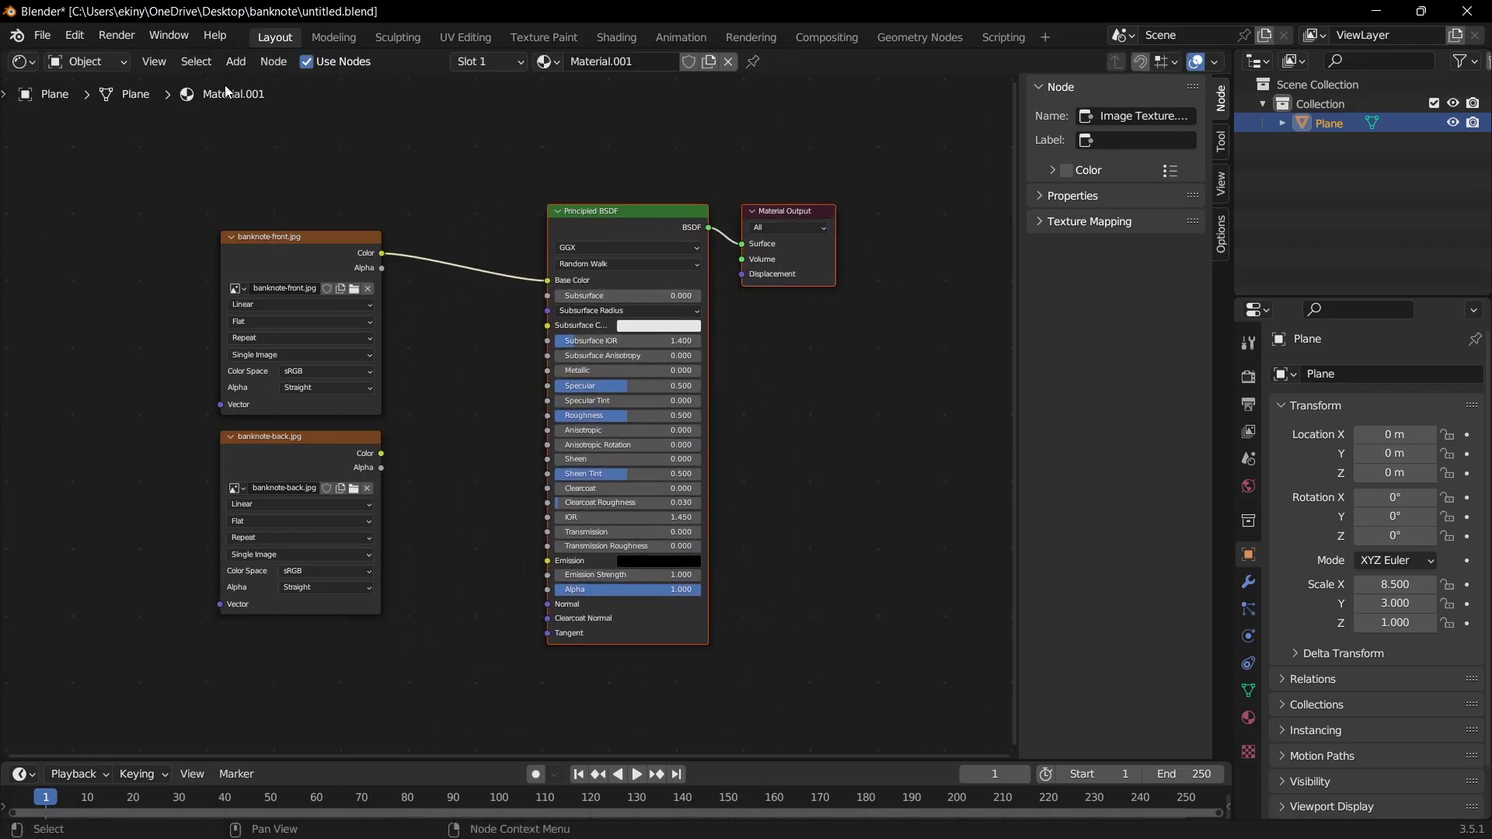
left_click(235, 63)
mouse_move(261, 191)
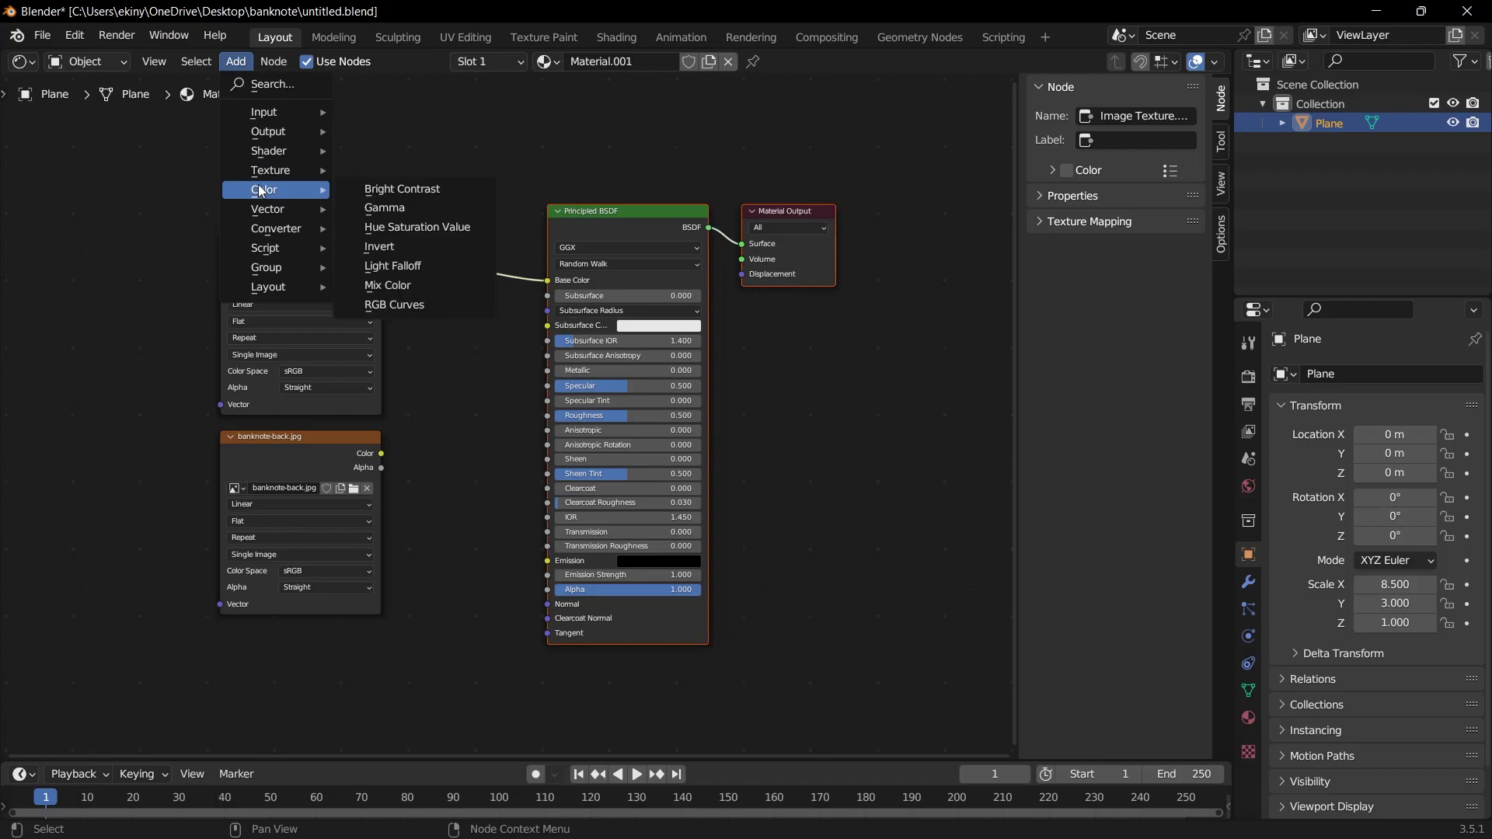
left_click(390, 286)
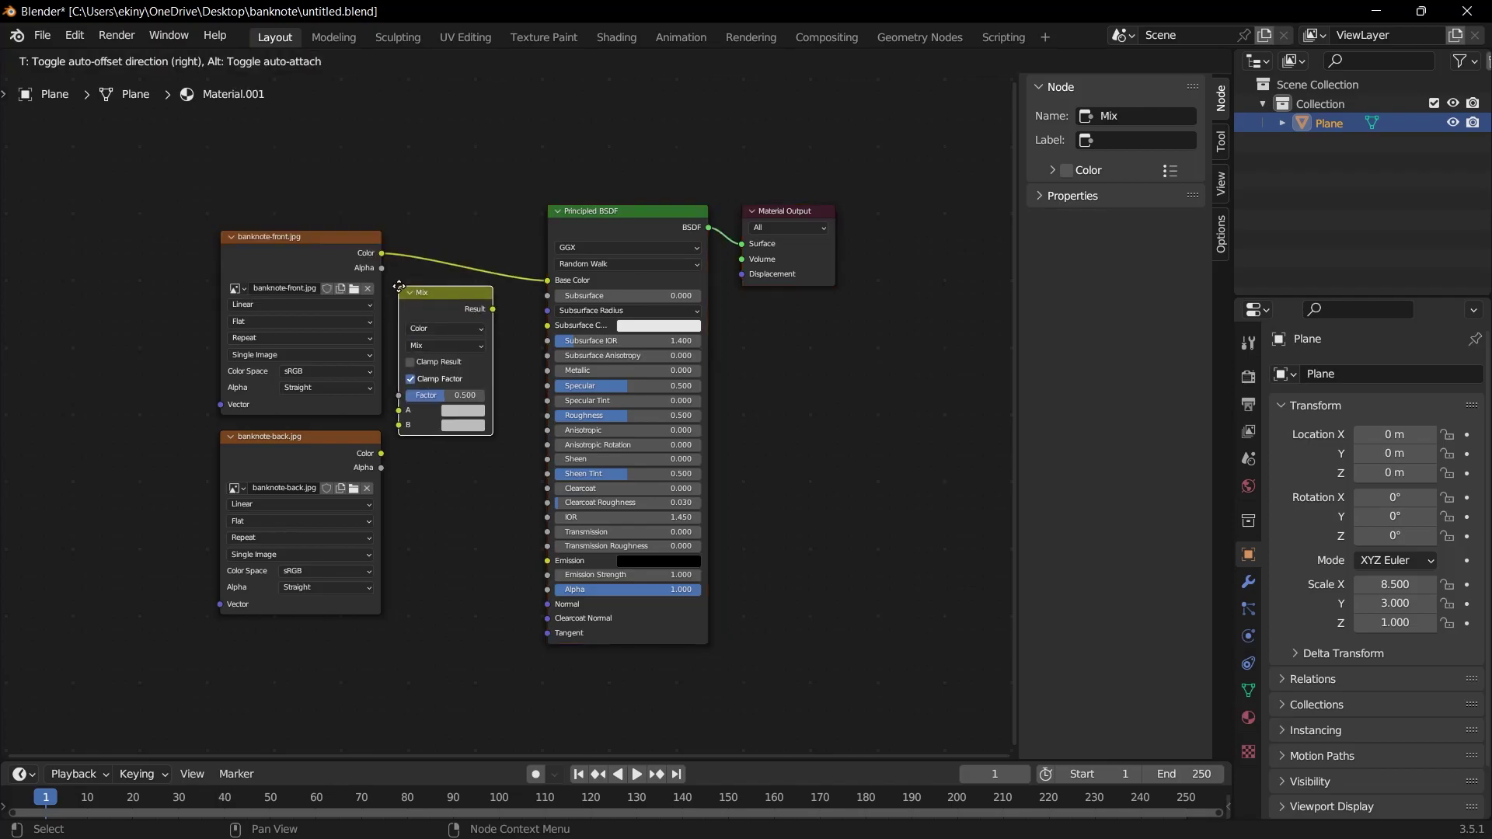
left_click(416, 345)
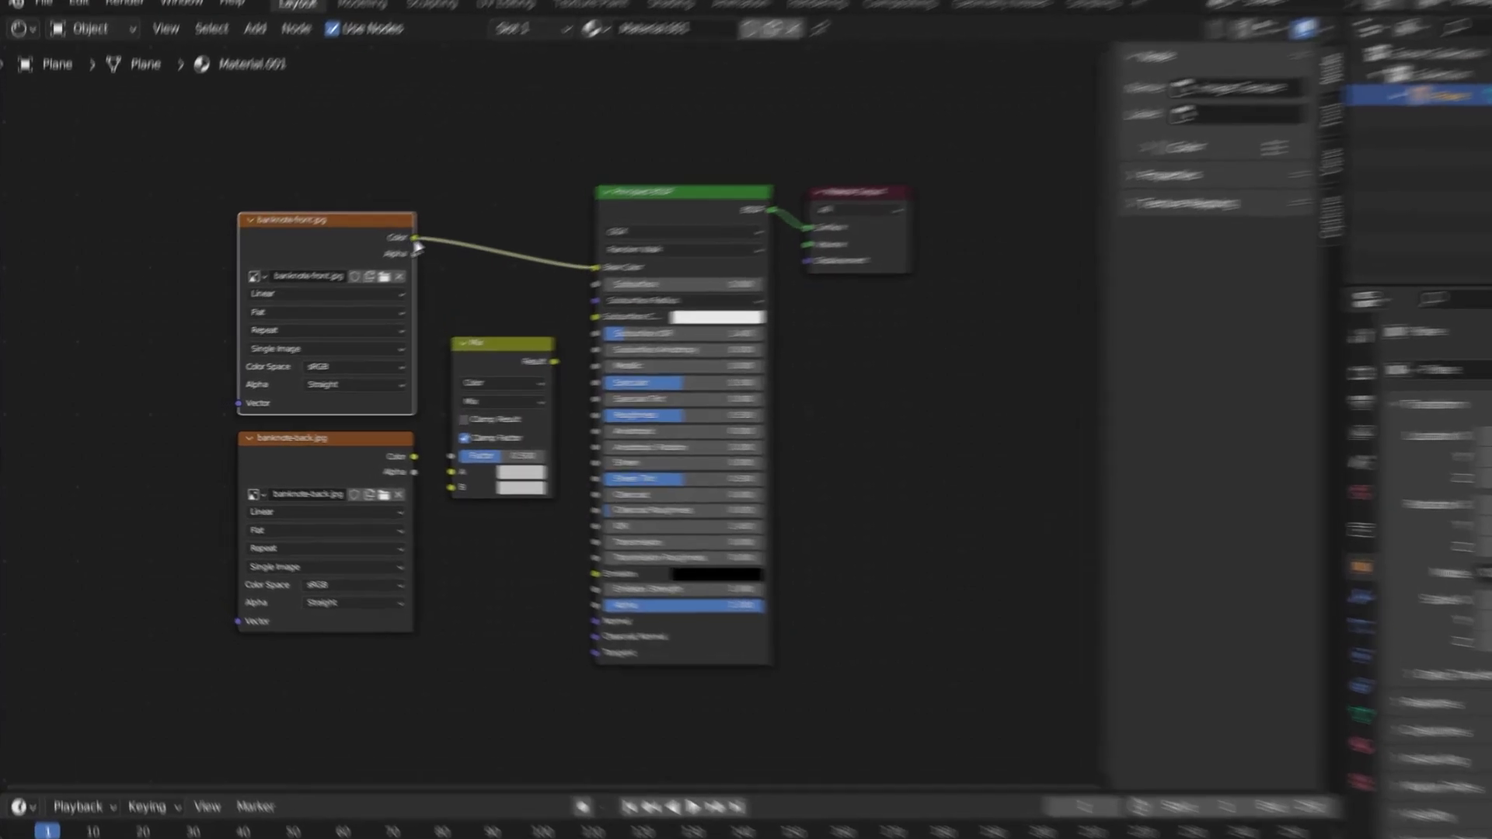
Link the front image Color to Mix input A and the Mix Result to Base Color.
left_click_drag(381, 254, 415, 481)
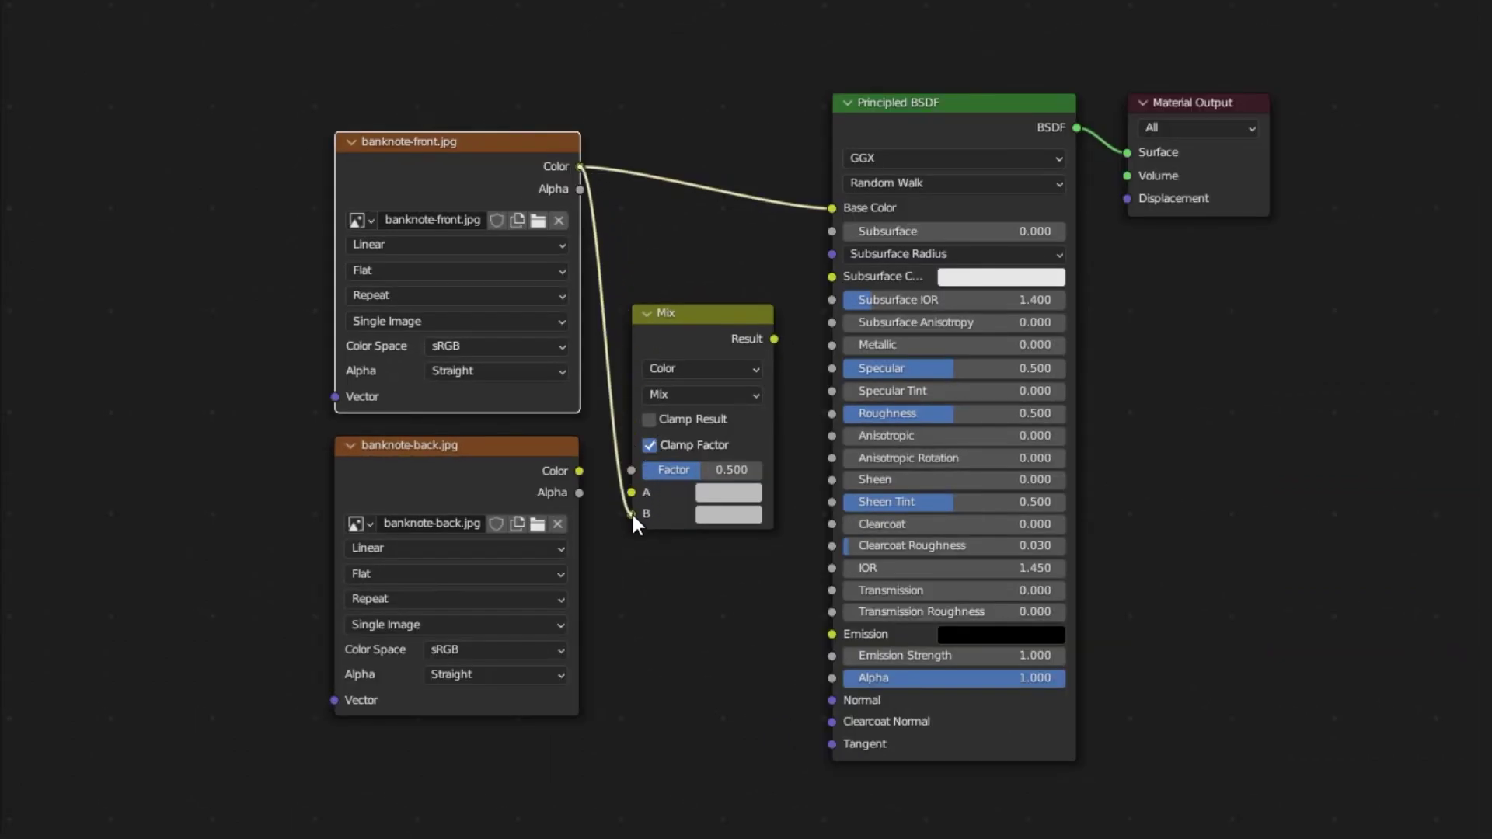
mouse_move(631, 511)
left_mouse_down()
mouse_move(631, 491)
mouse_move(614, 511)
mouse_move(630, 515)
left_mouse_up()
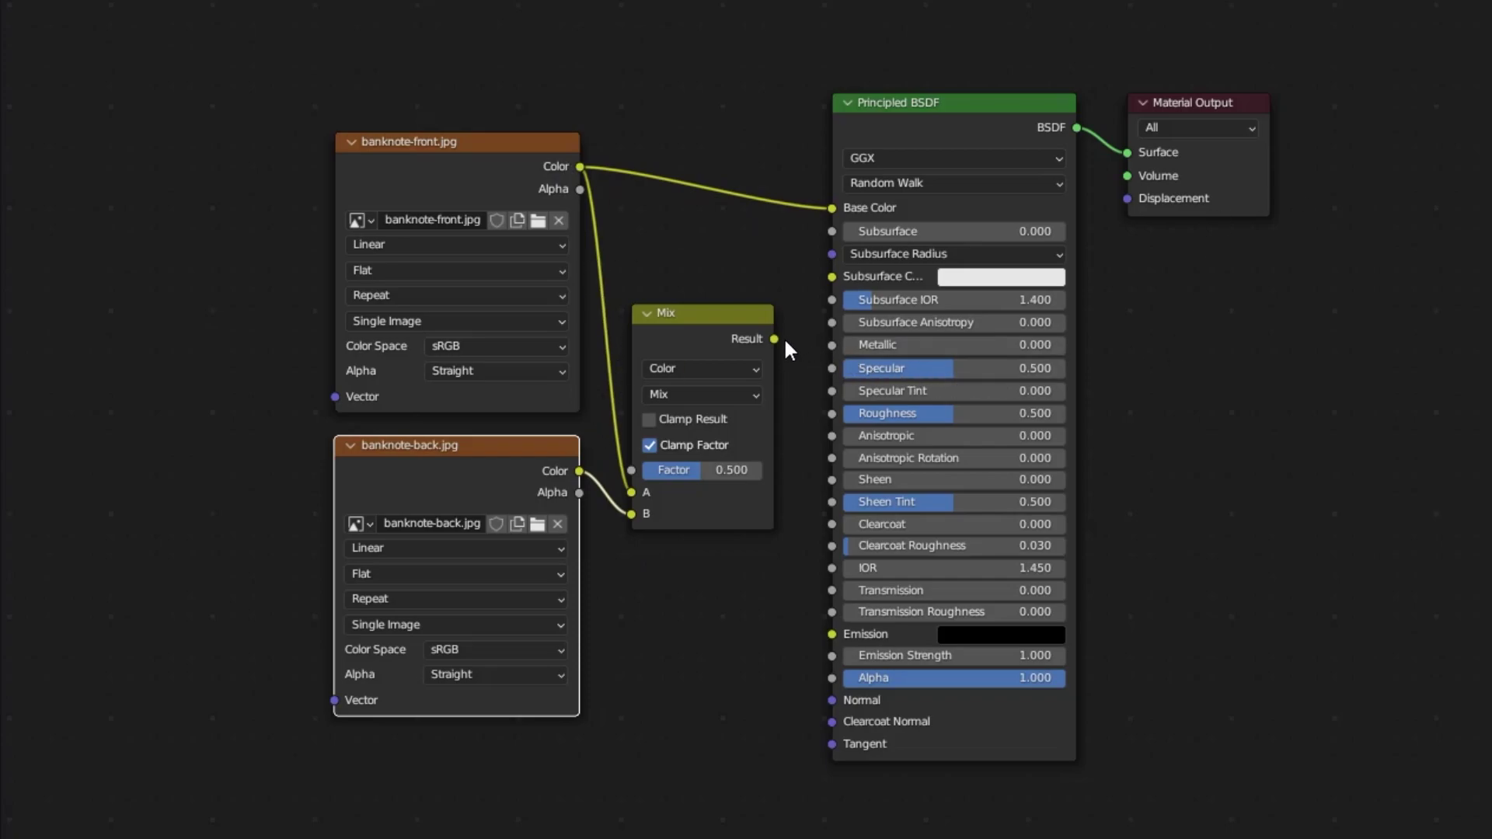
left_click_drag(776, 339, 824, 207)
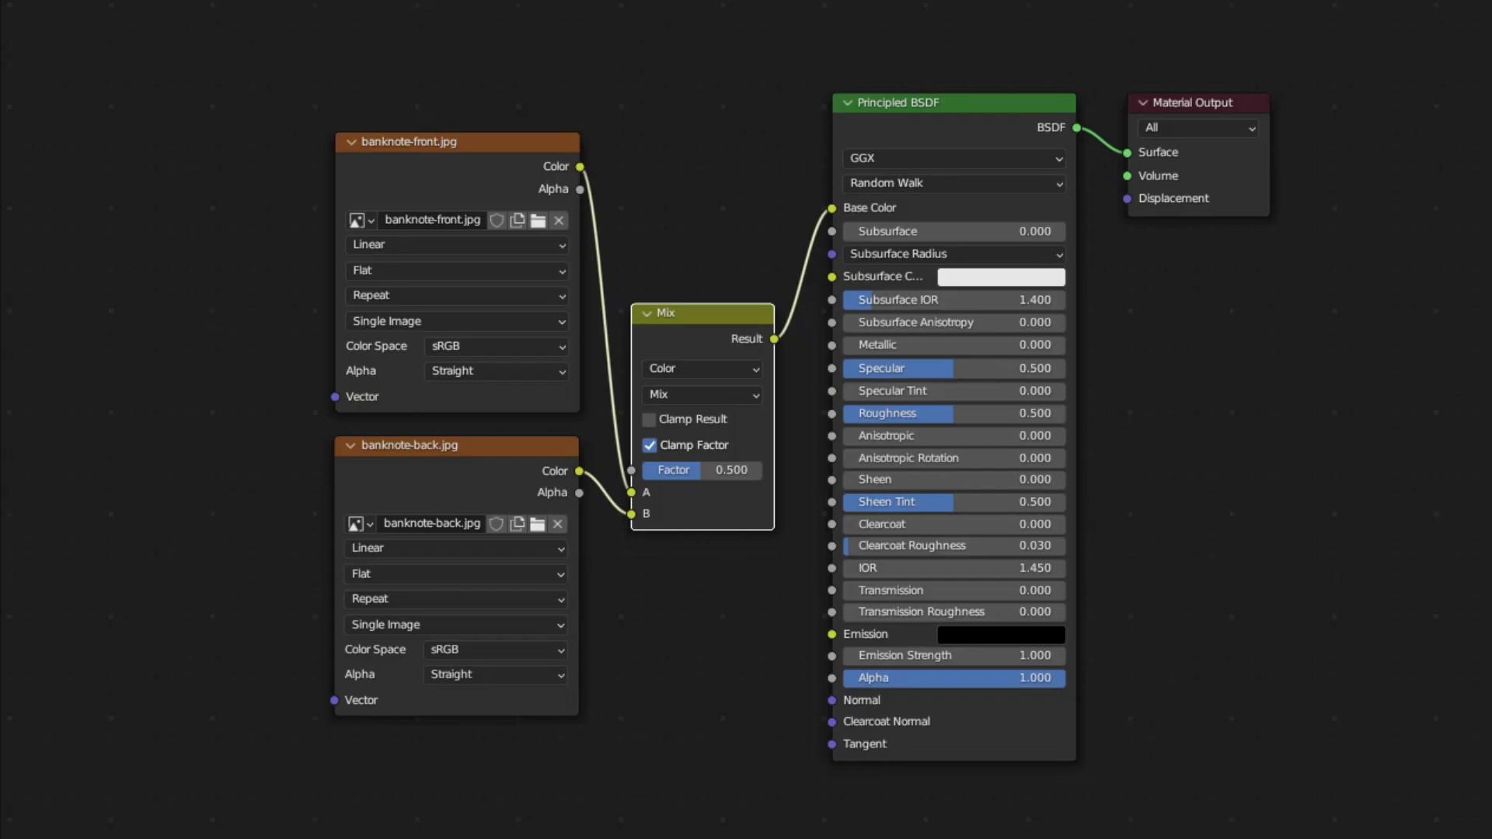
Add a Geometry input node, shift the other nodes, and link Backfacing to the Mix Factor.
key("shift+a")
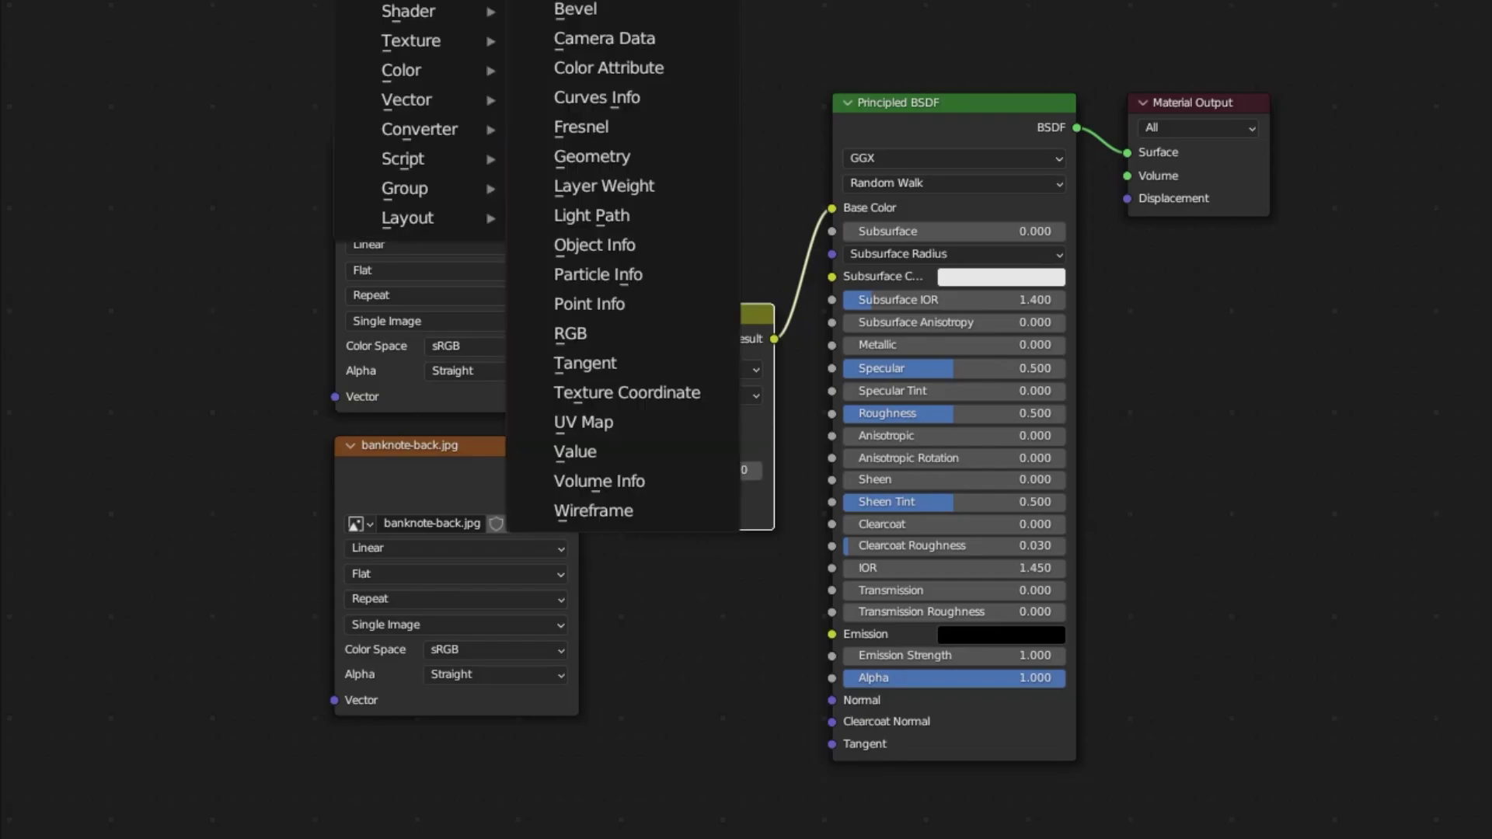
left_click(591, 157)
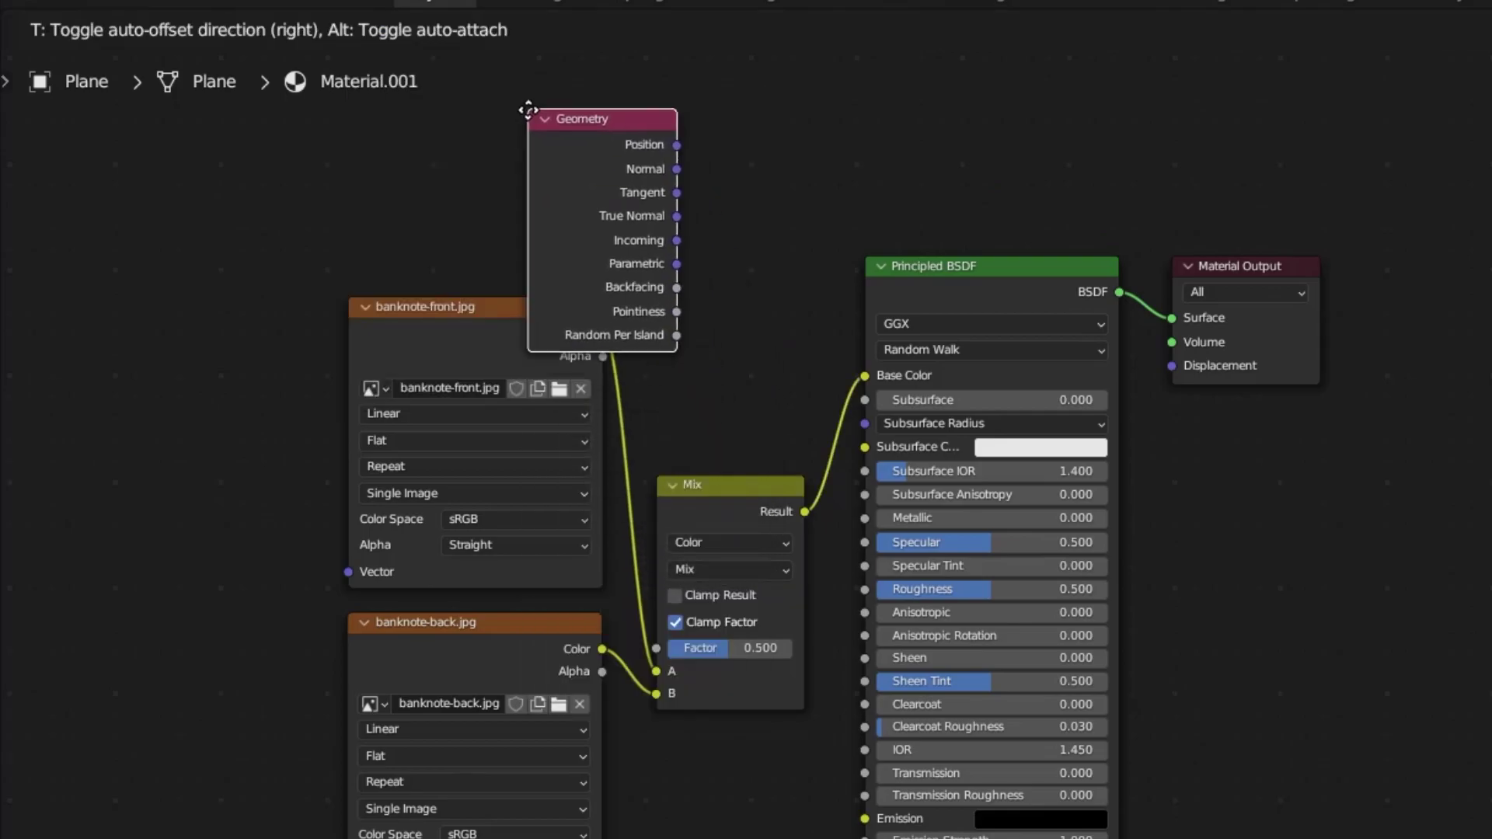
left_click(441, 193)
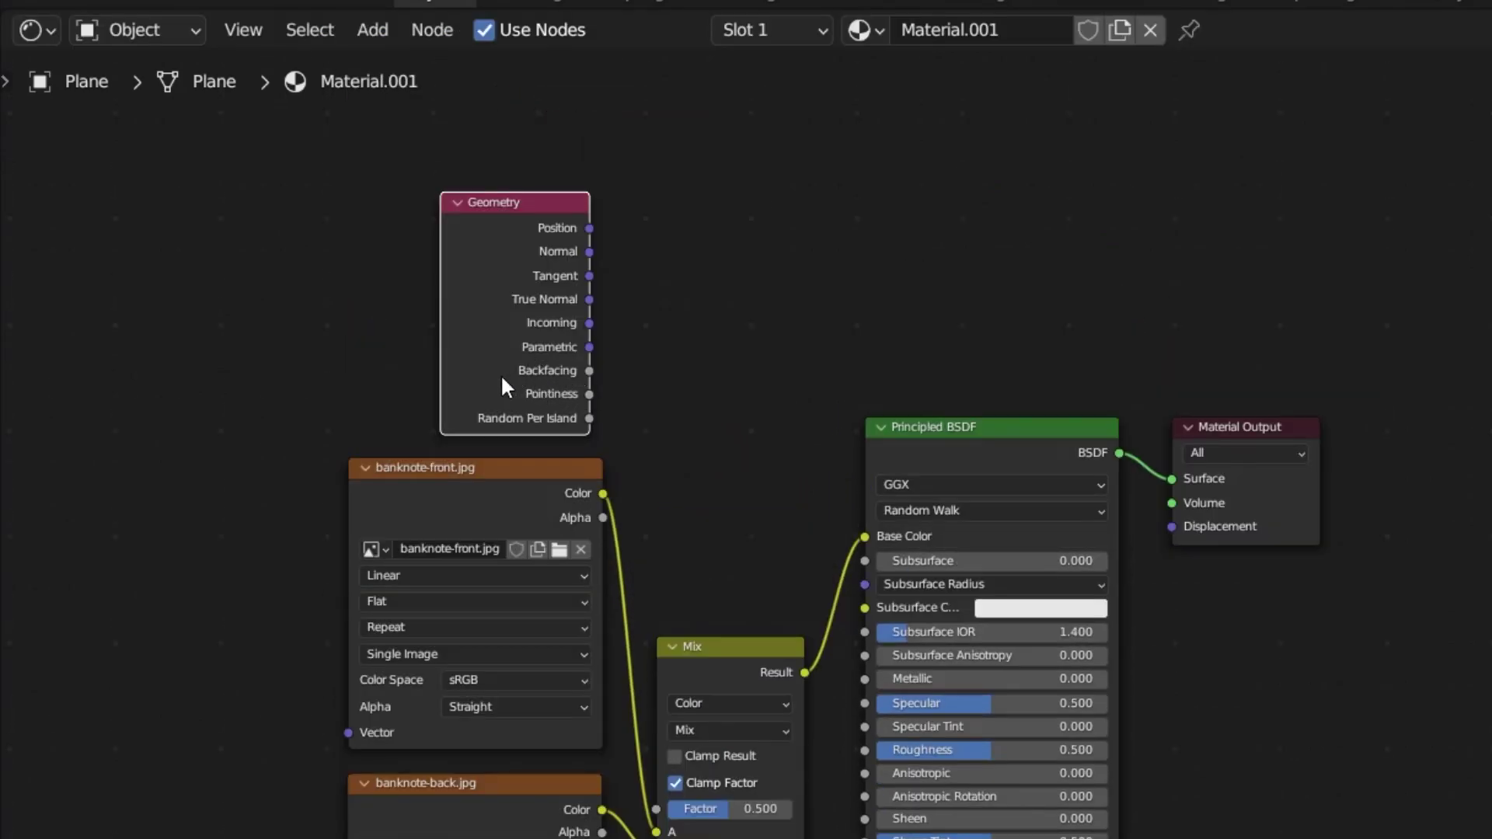
key("g")
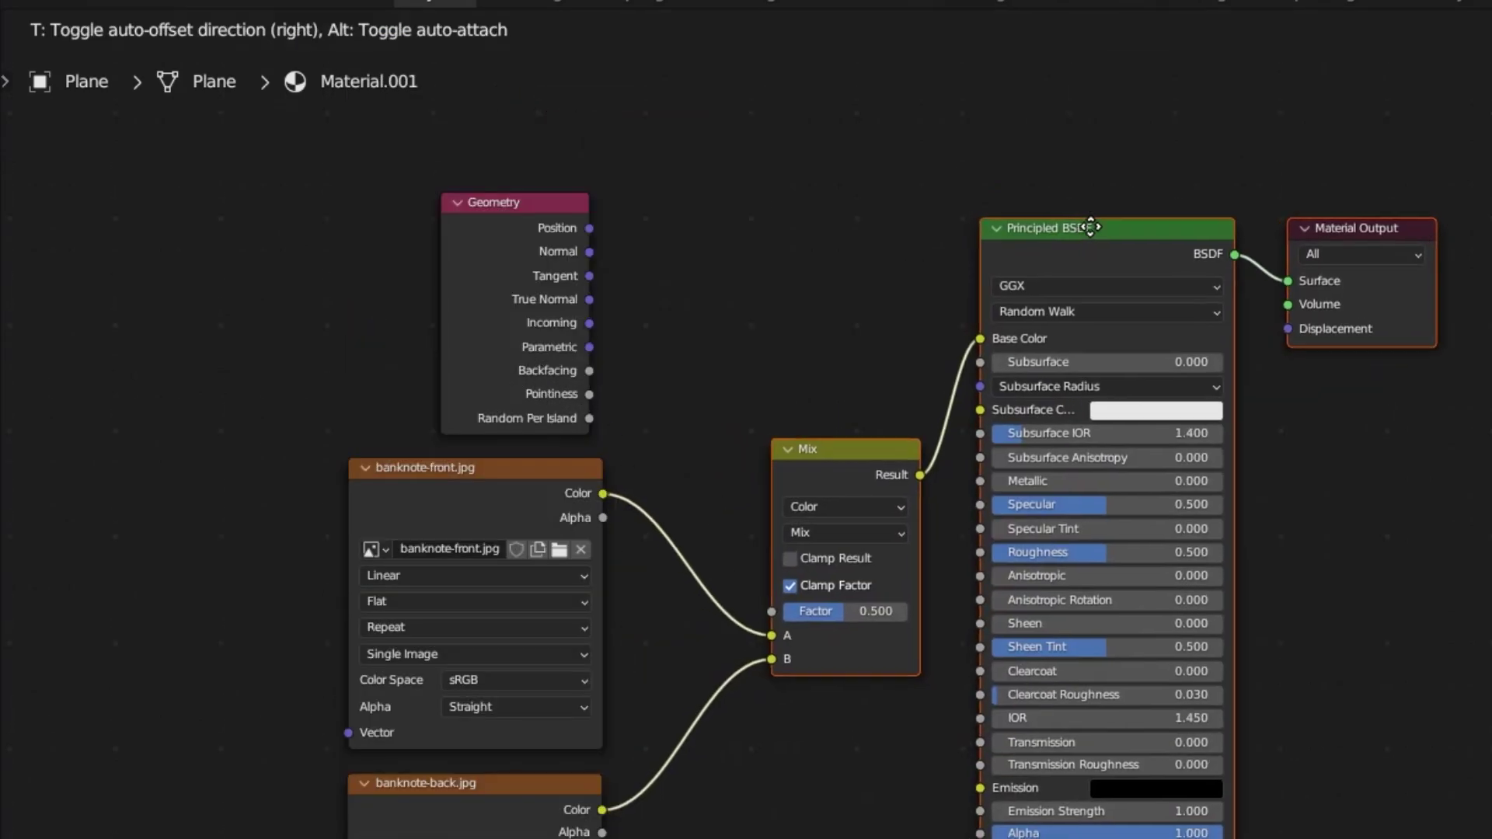
left_click(738, 340)
left_click(486, 455)
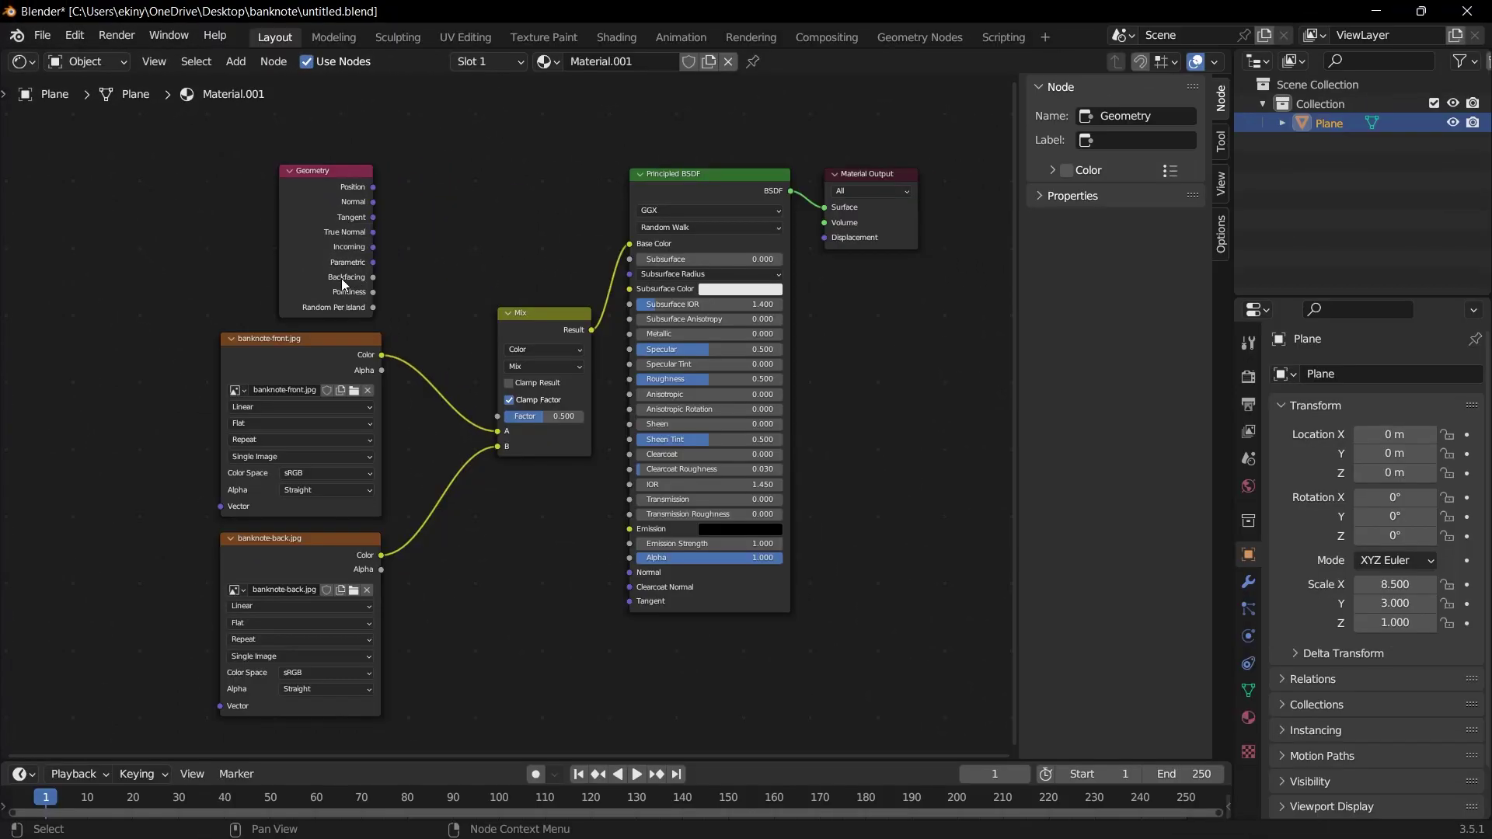
left_click_drag(373, 279, 498, 420)
Switch the area back to a 3D Viewport and orbit to compare the banknote's top and underside.
left_click(31, 67)
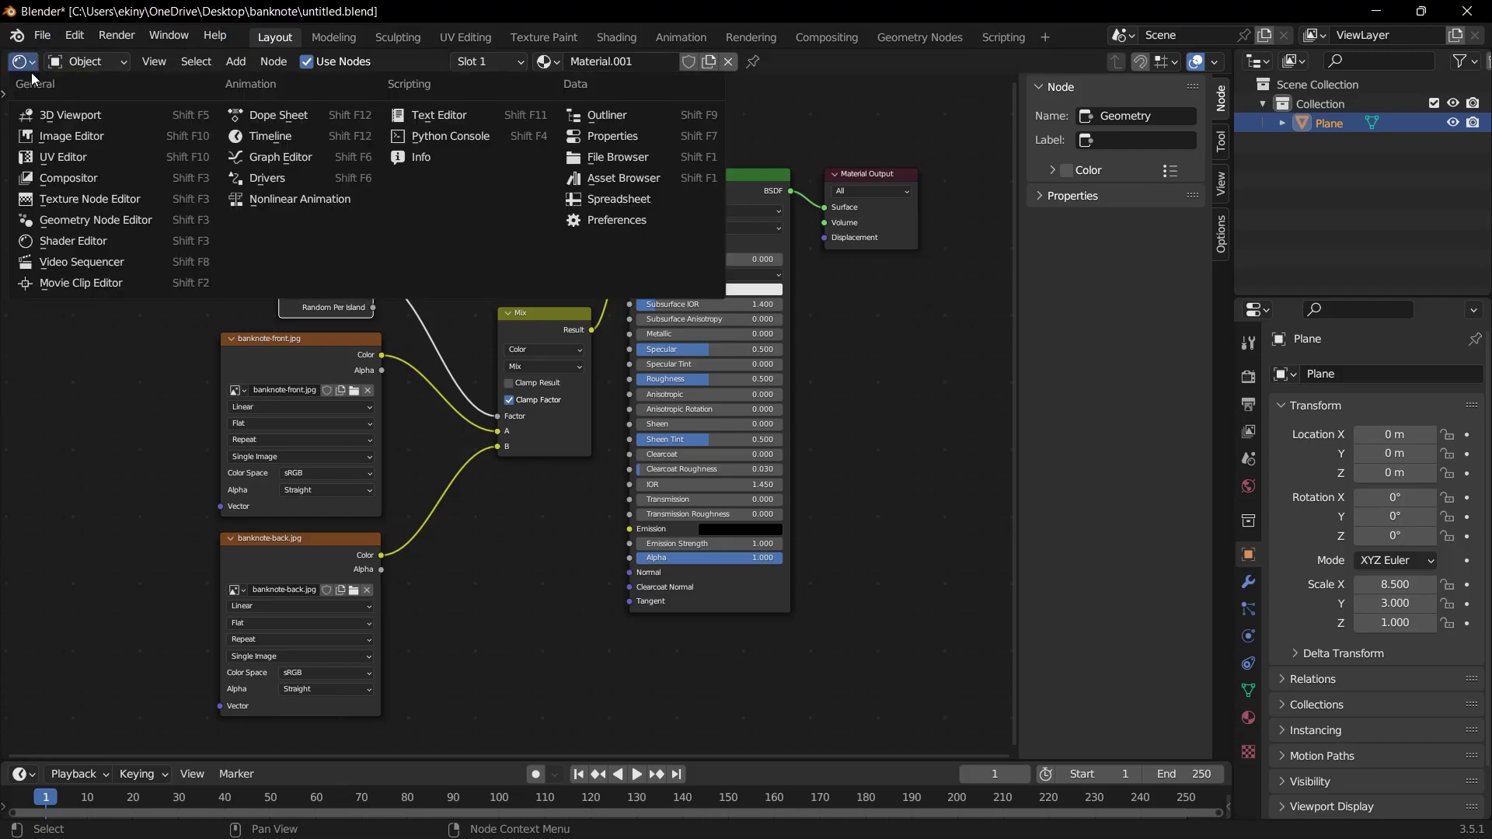
left_click(64, 115)
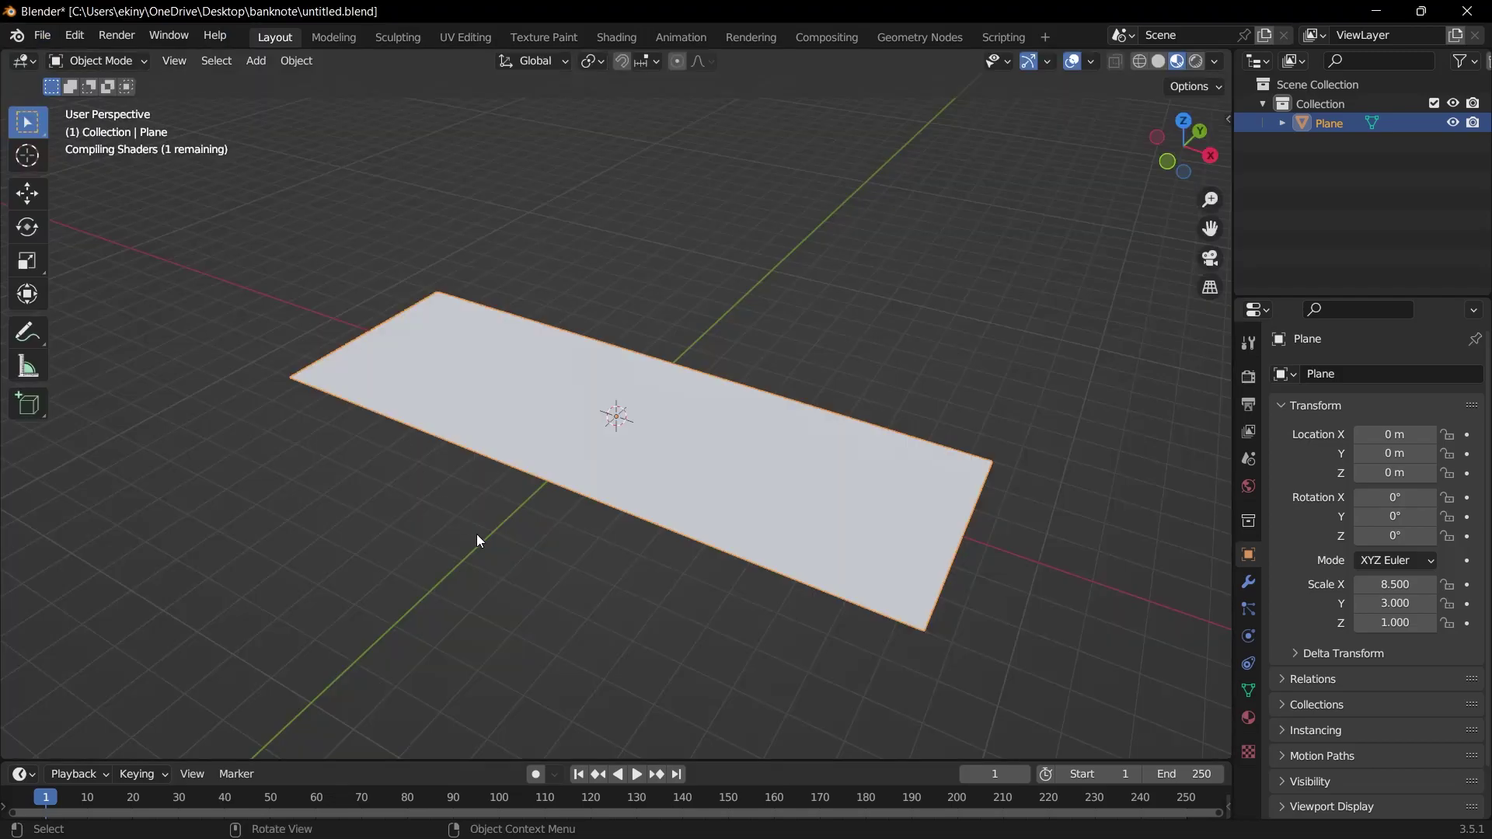
middle_click_drag(718, 570, 522, 409)
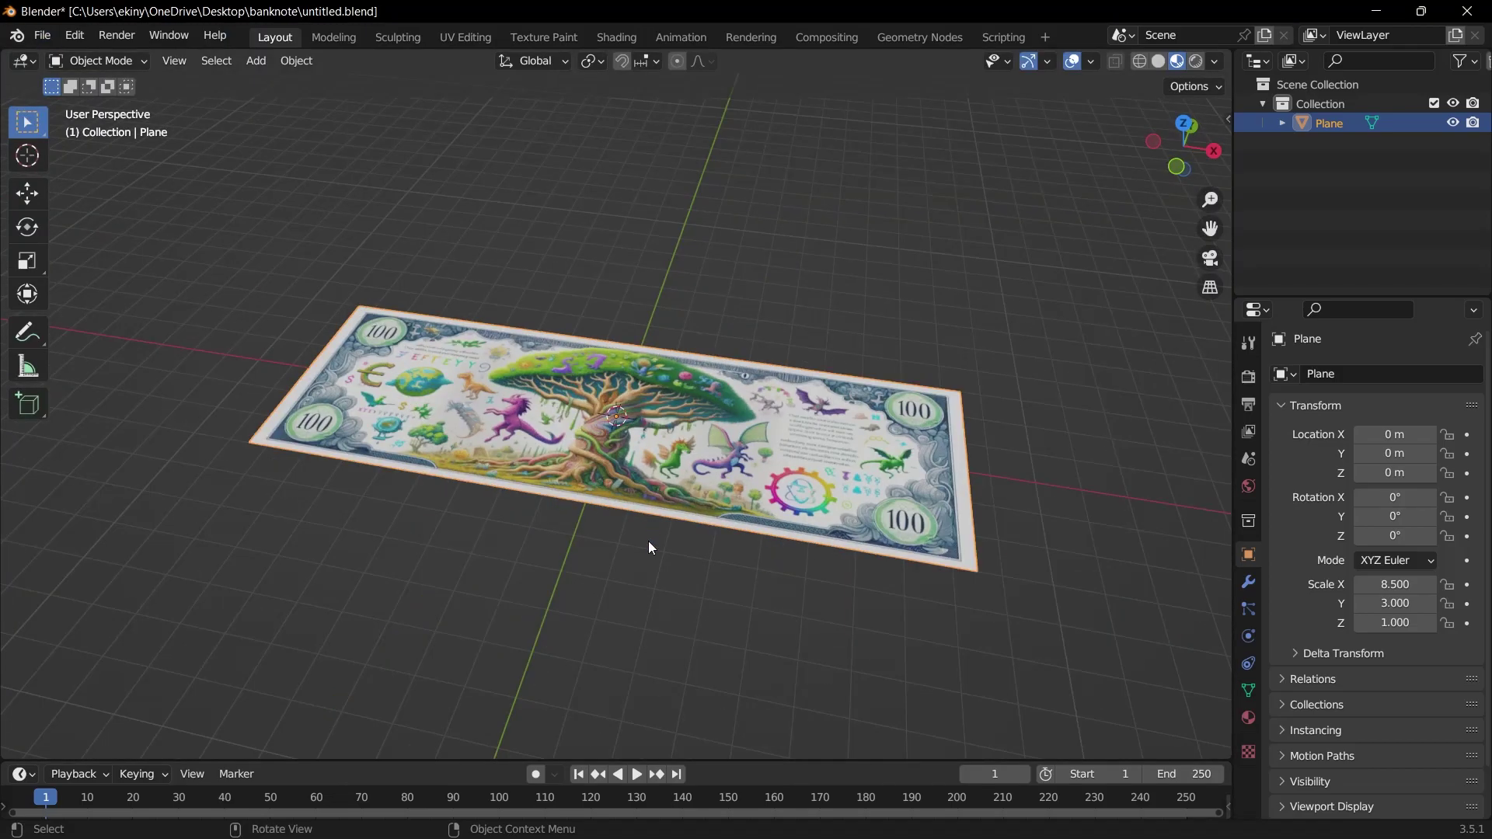
middle_click_drag(651, 547, 705, 387)
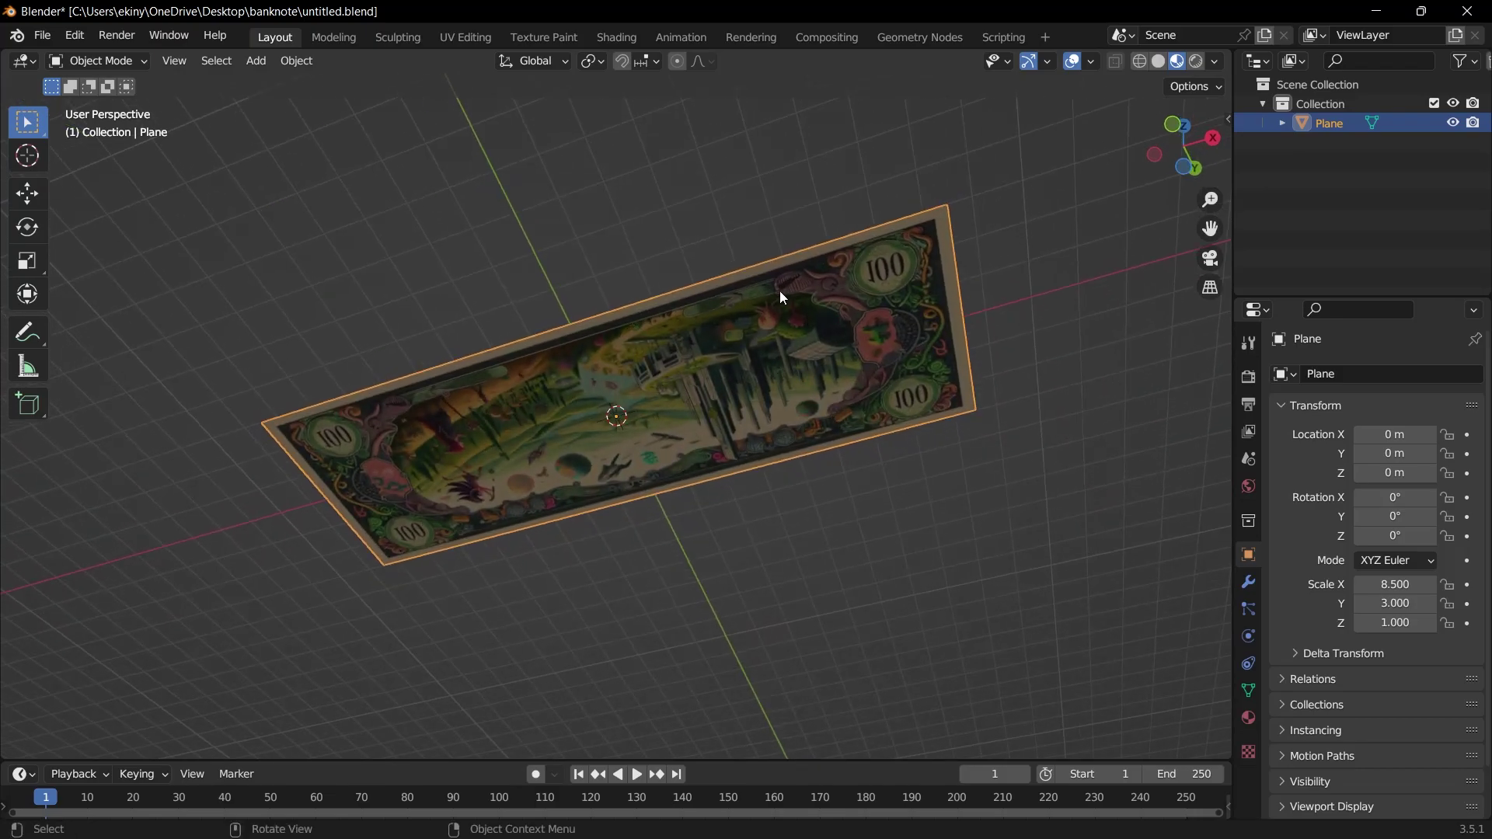
middle_click_drag(784, 297, 692, 582)
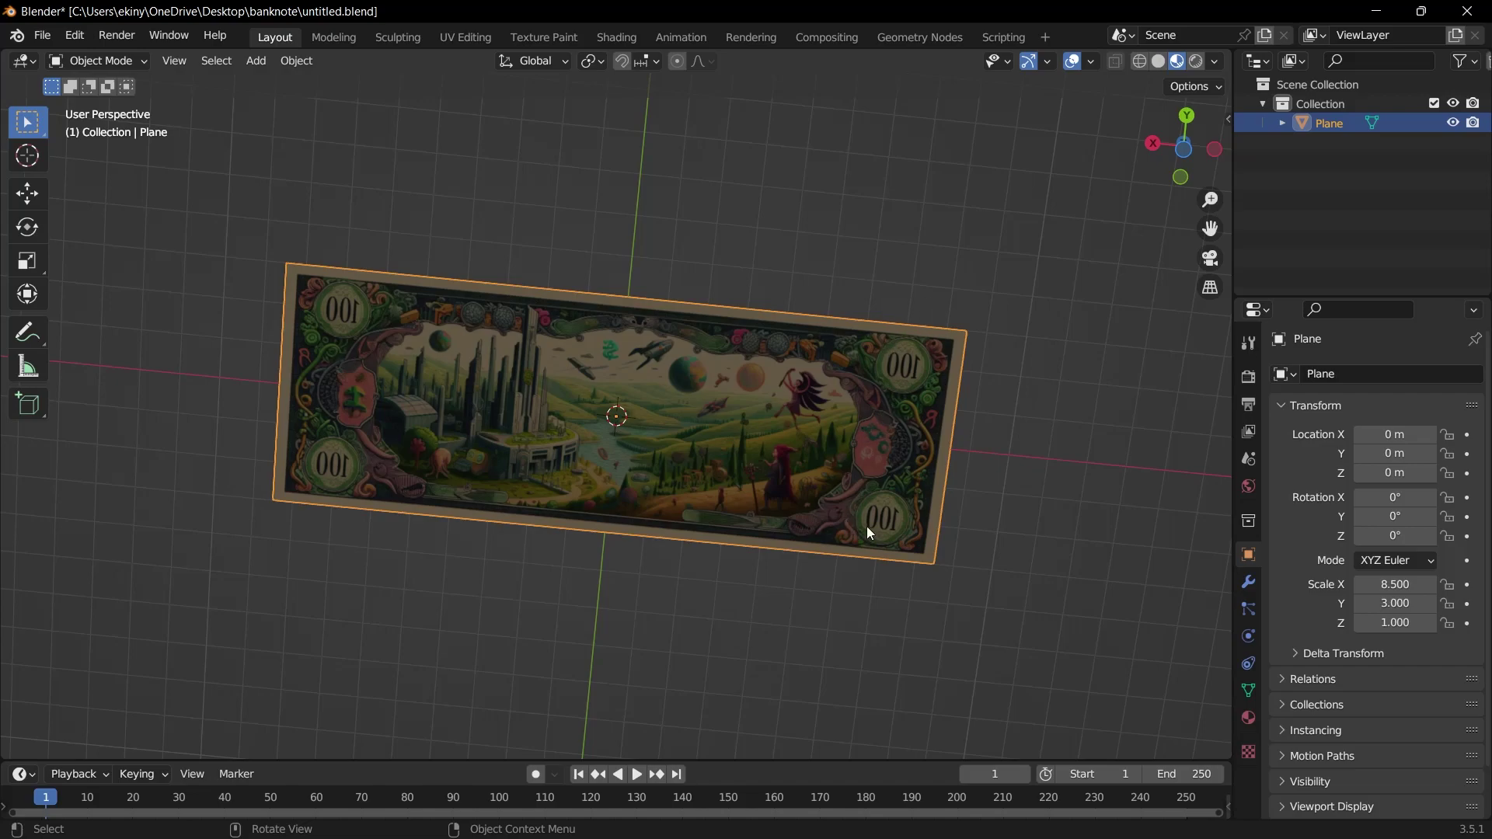
In XnView Classic, flip banknote-back.jpg horizontally and save it over the original.
key("alt+Tab")
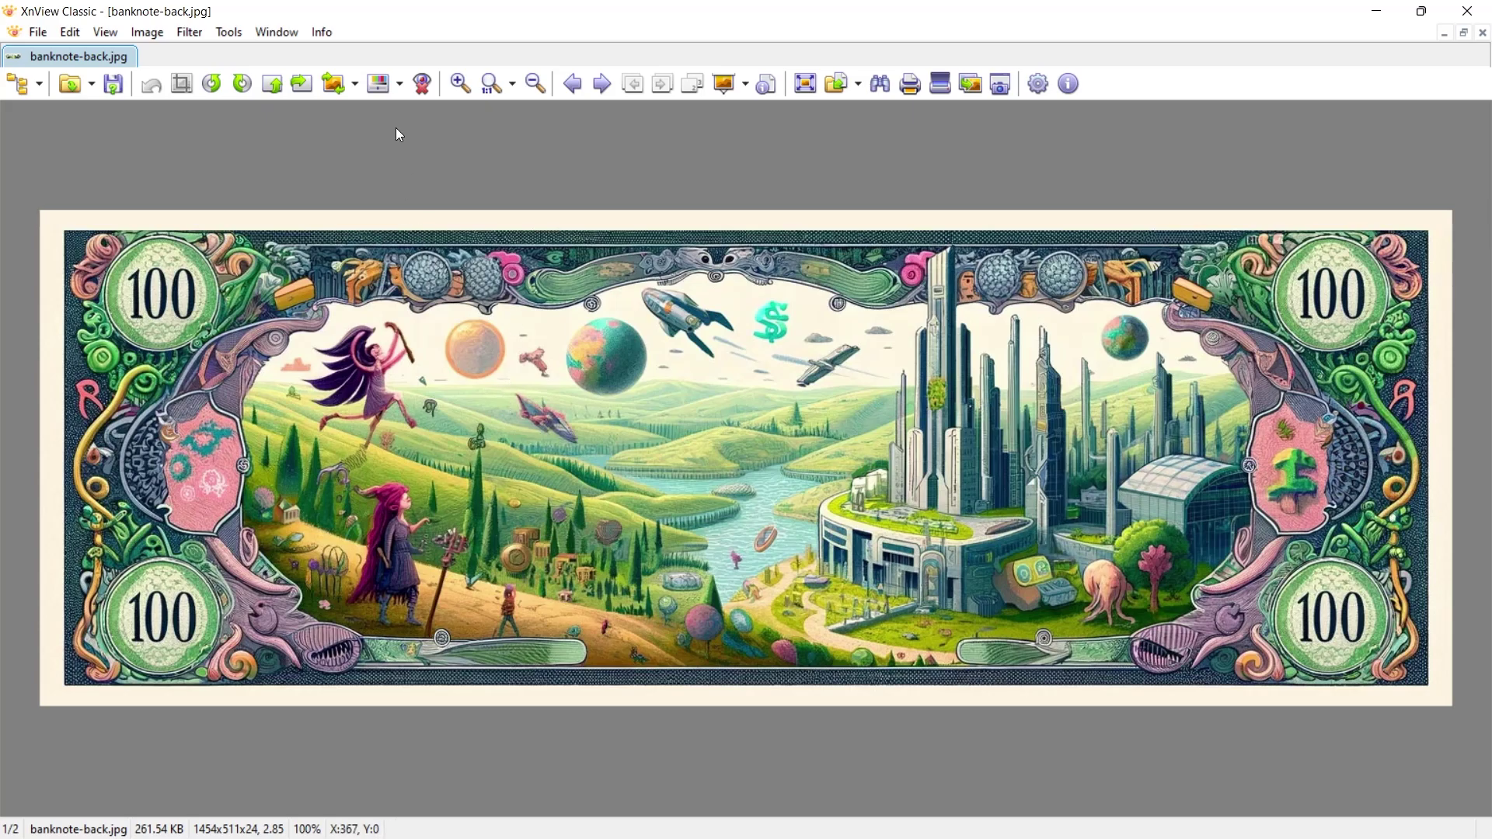
left_click(304, 92)
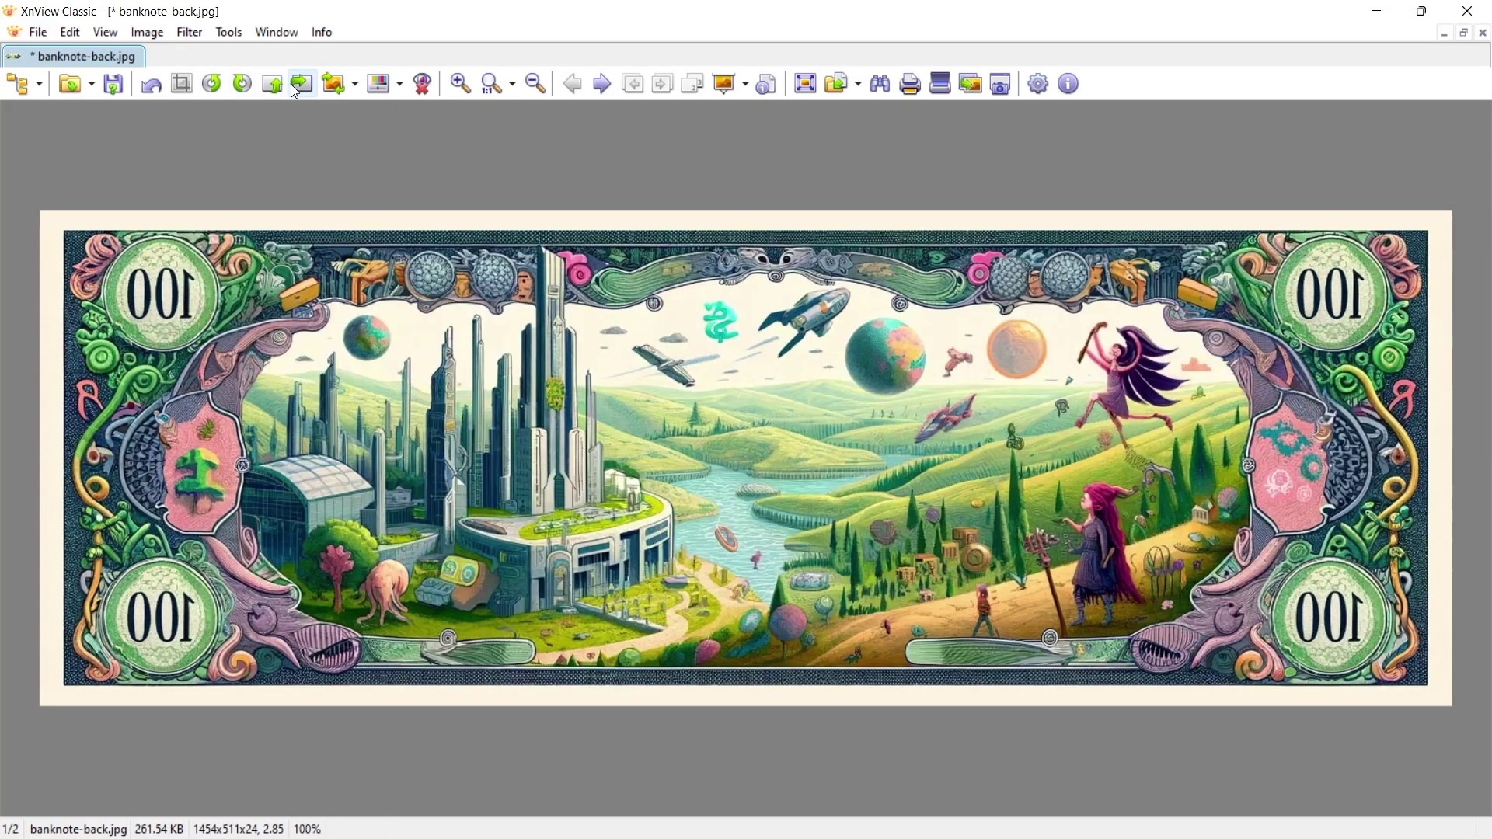
key("ctrl+s")
left_click(698, 391)
Reload the mirrored banknote-back.jpg and orbit the 3D viewport to check both faces.
key("alt+Tab")
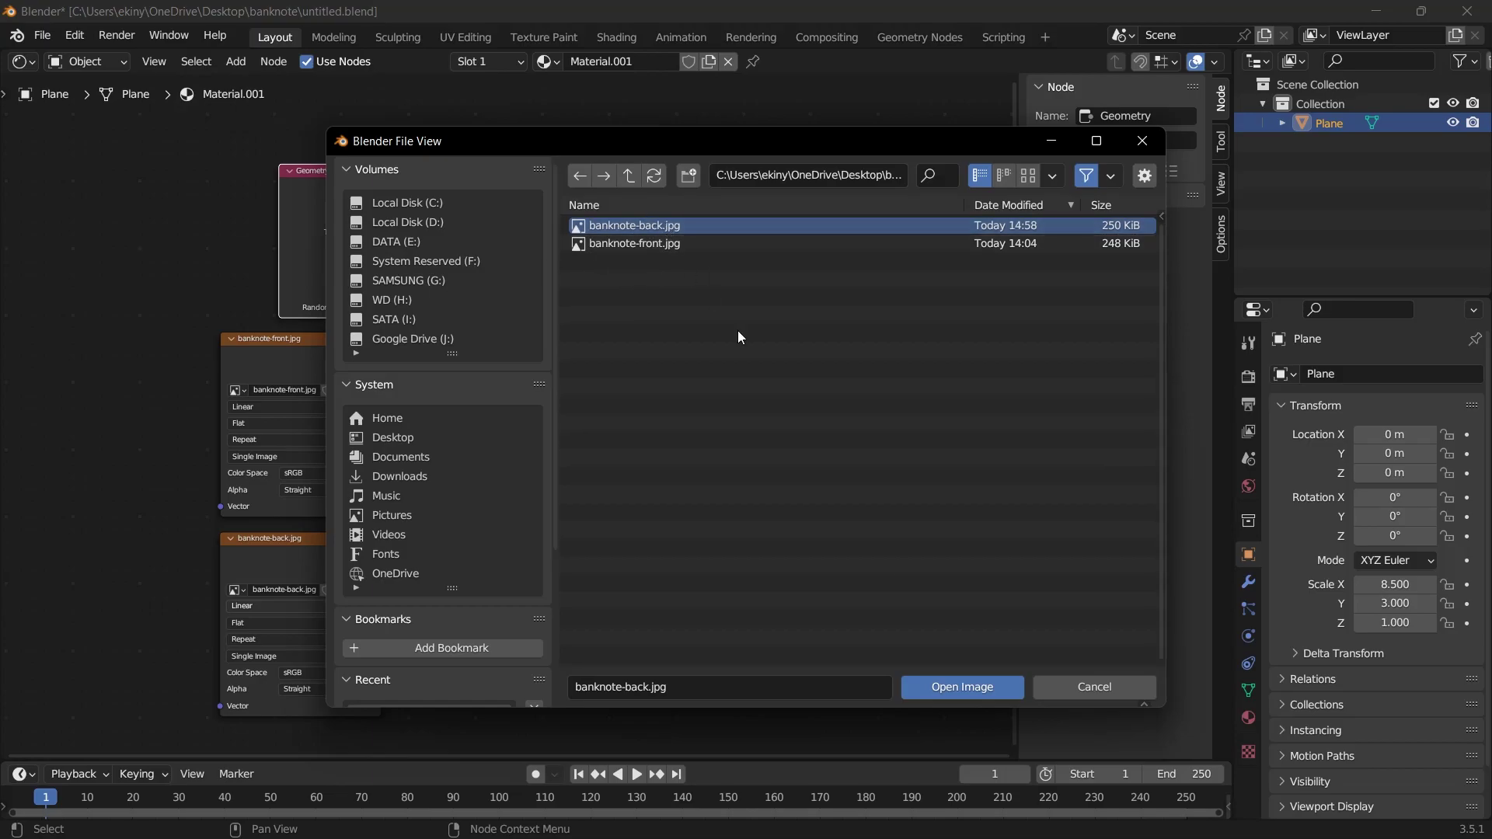
left_click(936, 688)
key("shift+F5")
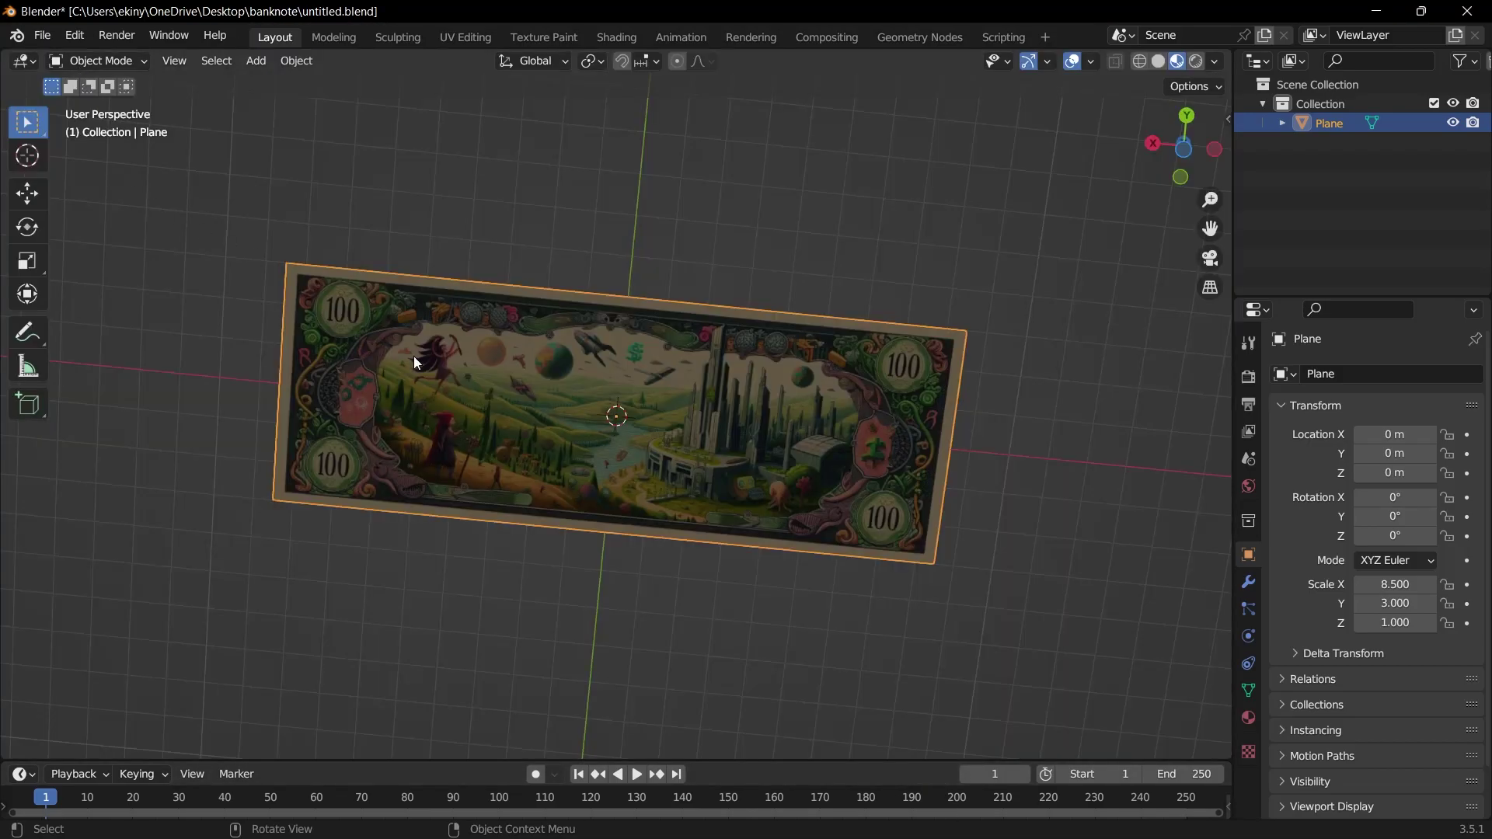
middle_click_drag(715, 445, 407, 322)
middle_click_drag(755, 326, 784, 547)
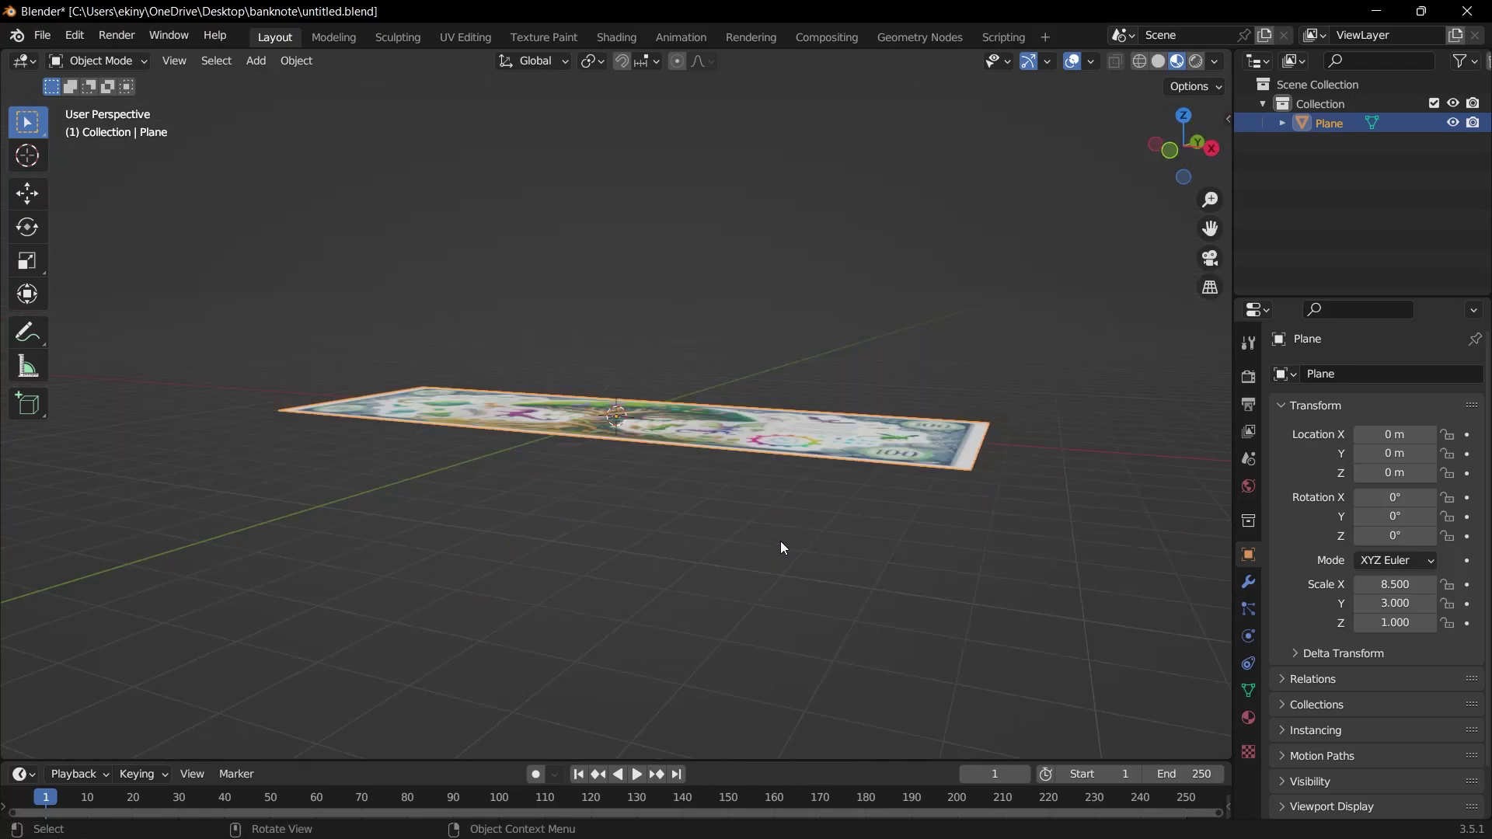
middle_click_drag(783, 549, 848, 706)
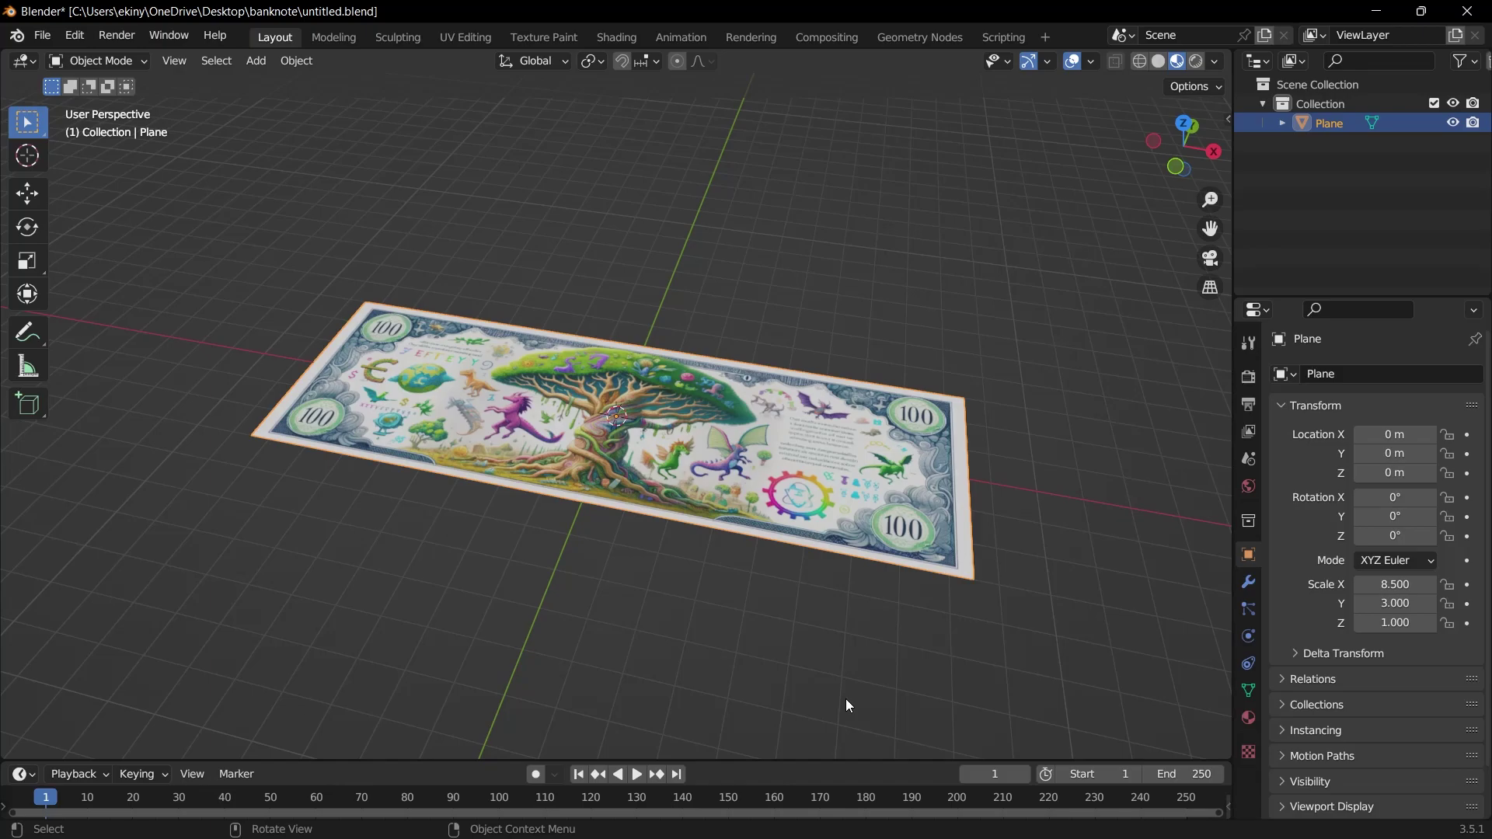
middle_click_drag(703, 678, 684, 595)
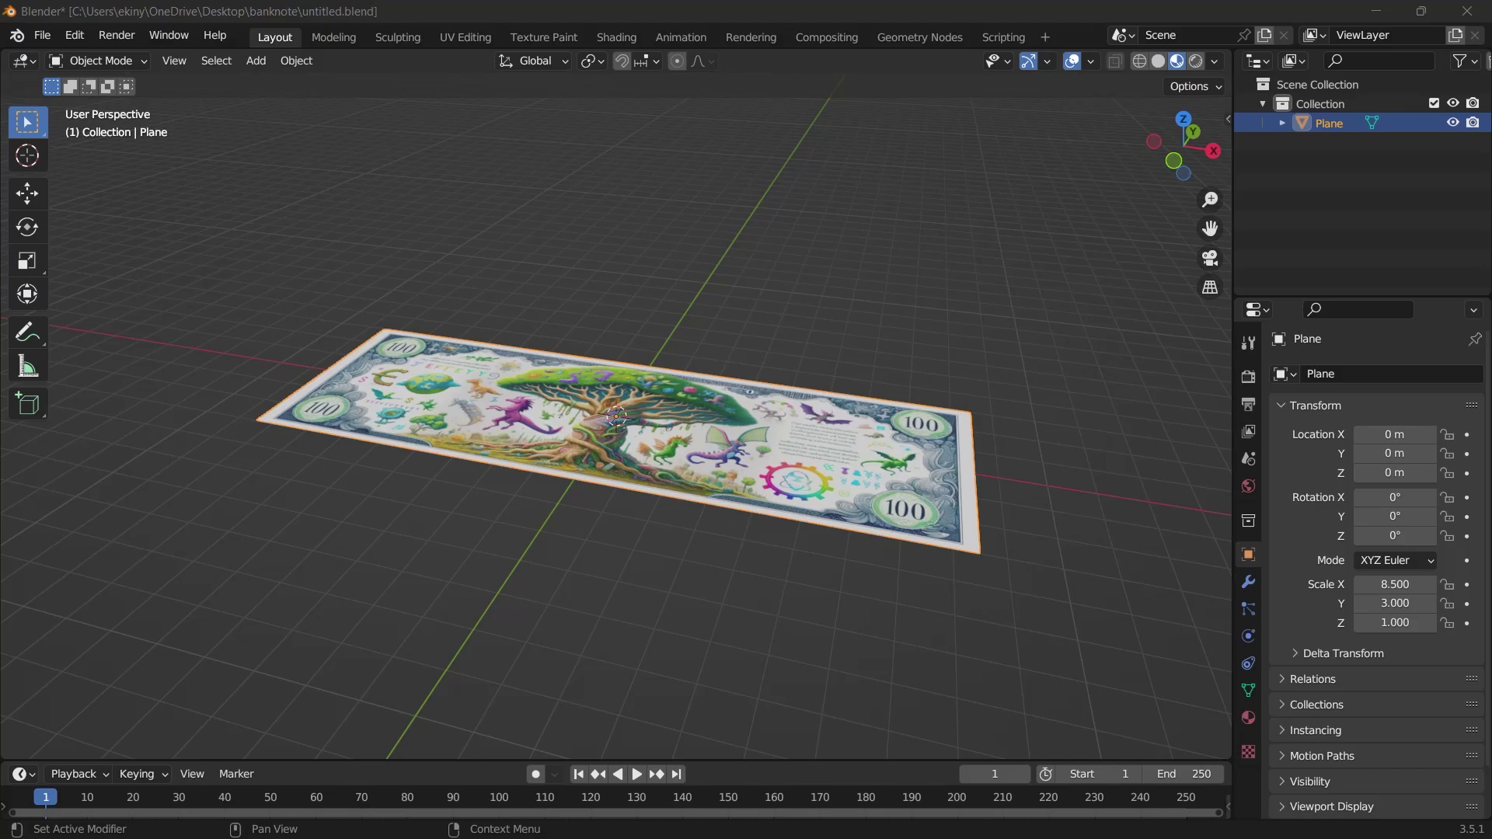
Add an Array modifier to the banknote with Count 100 and Relative Offset unchecked.
left_click(1249, 582)
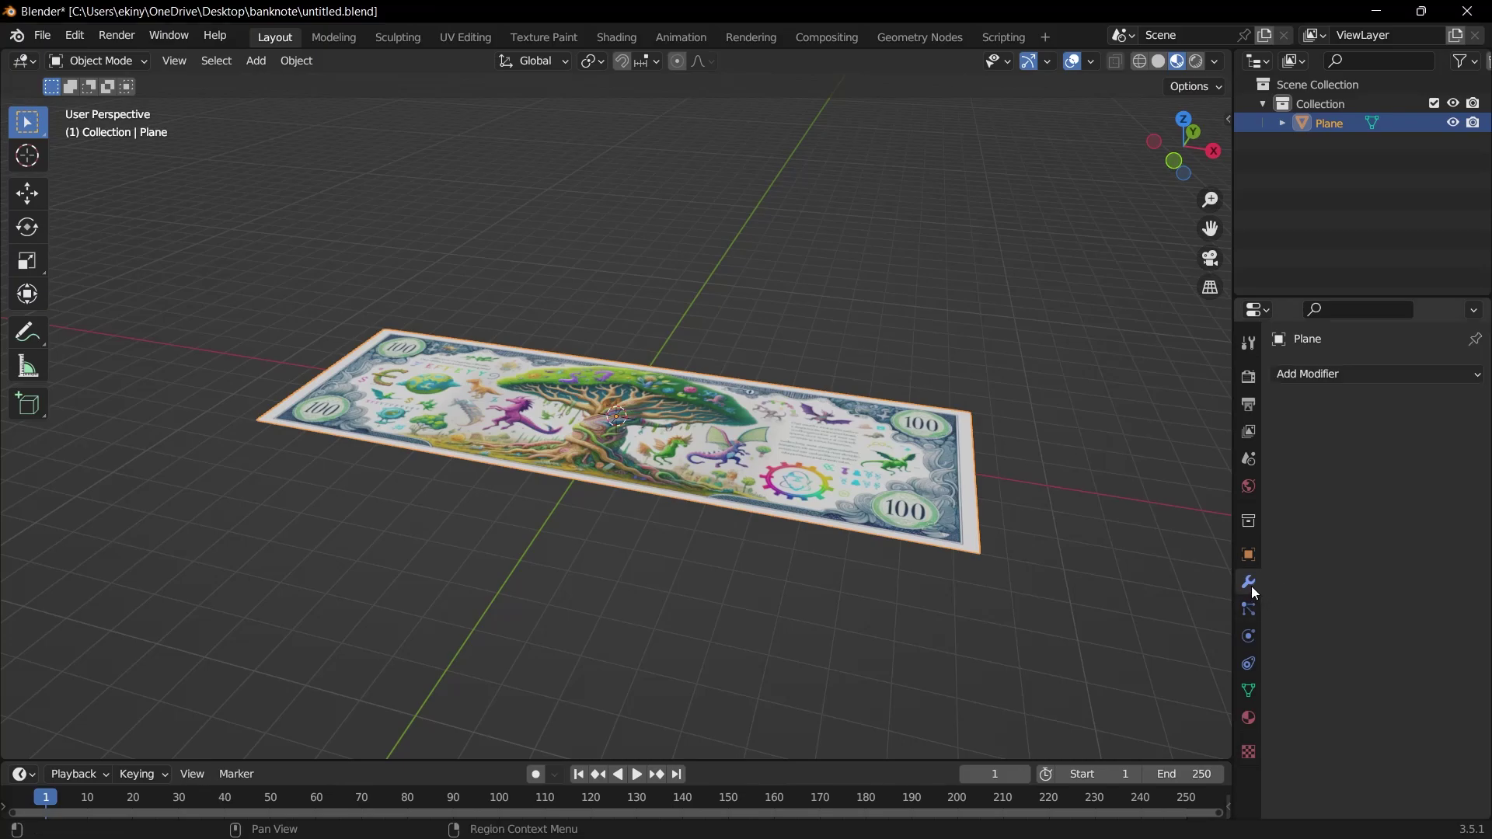
left_click(1309, 374)
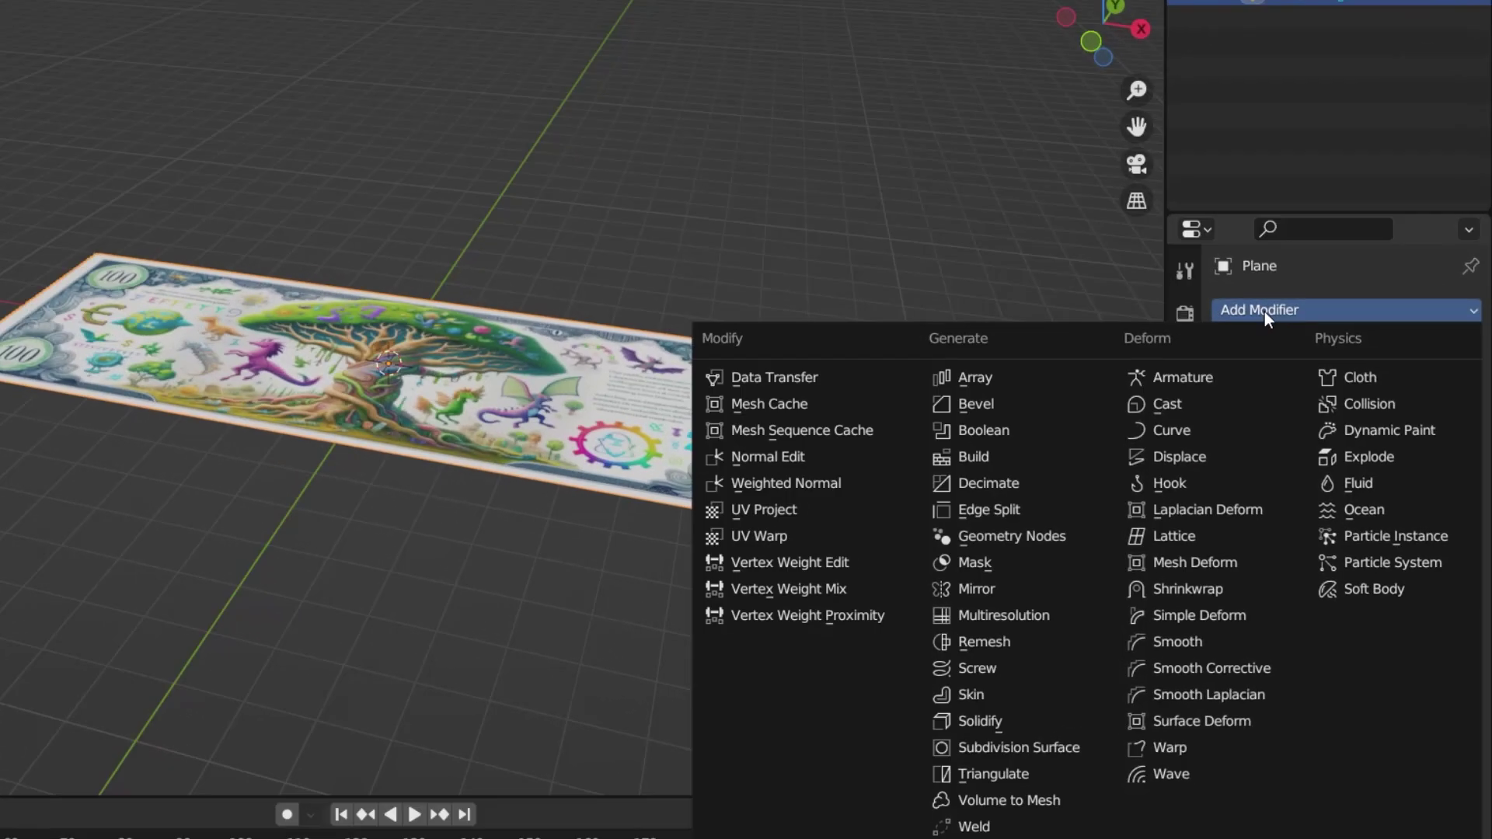
left_click(981, 378)
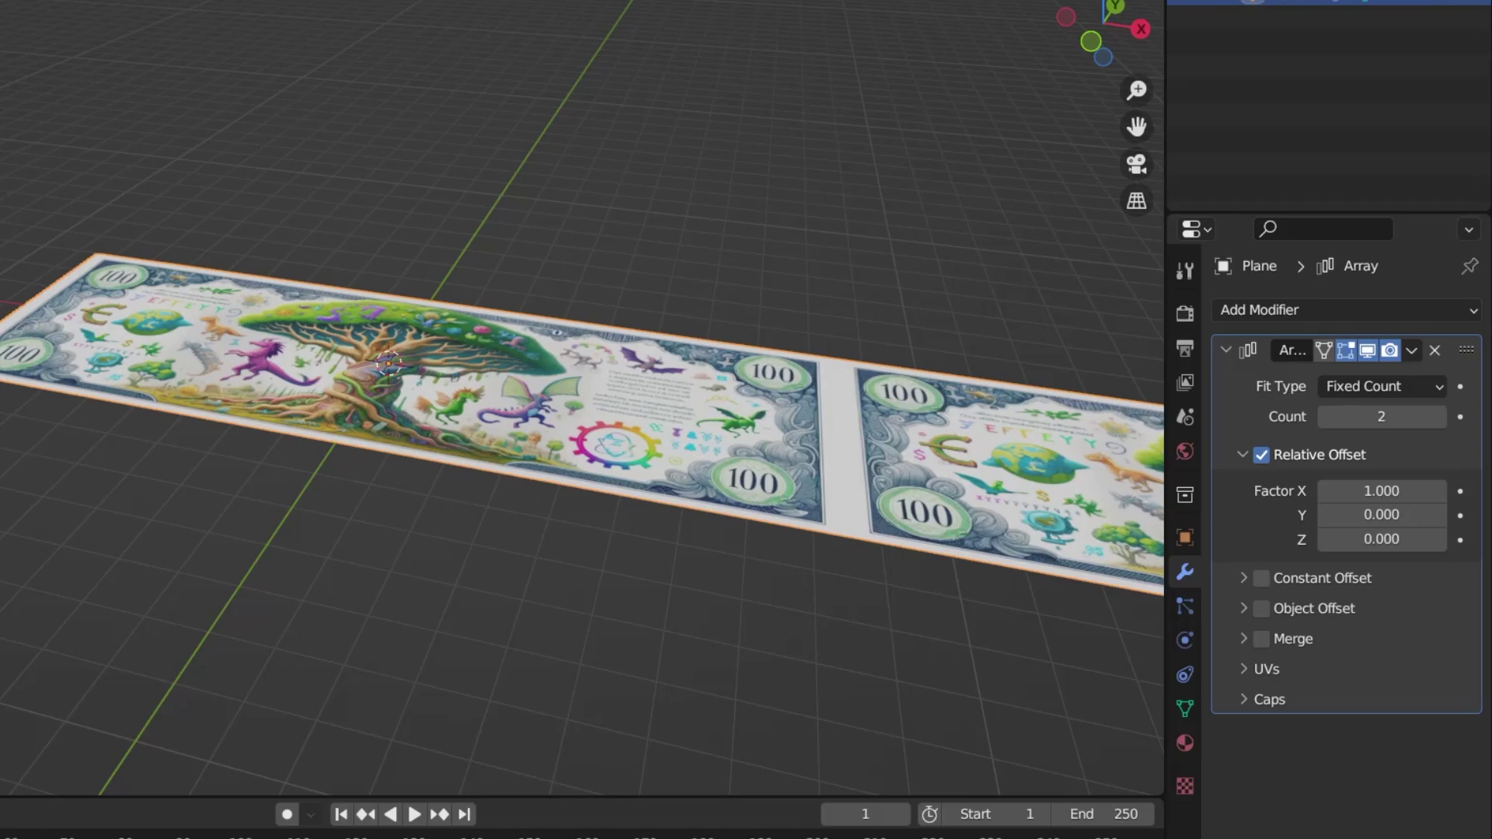
left_click(1388, 418)
type("100")
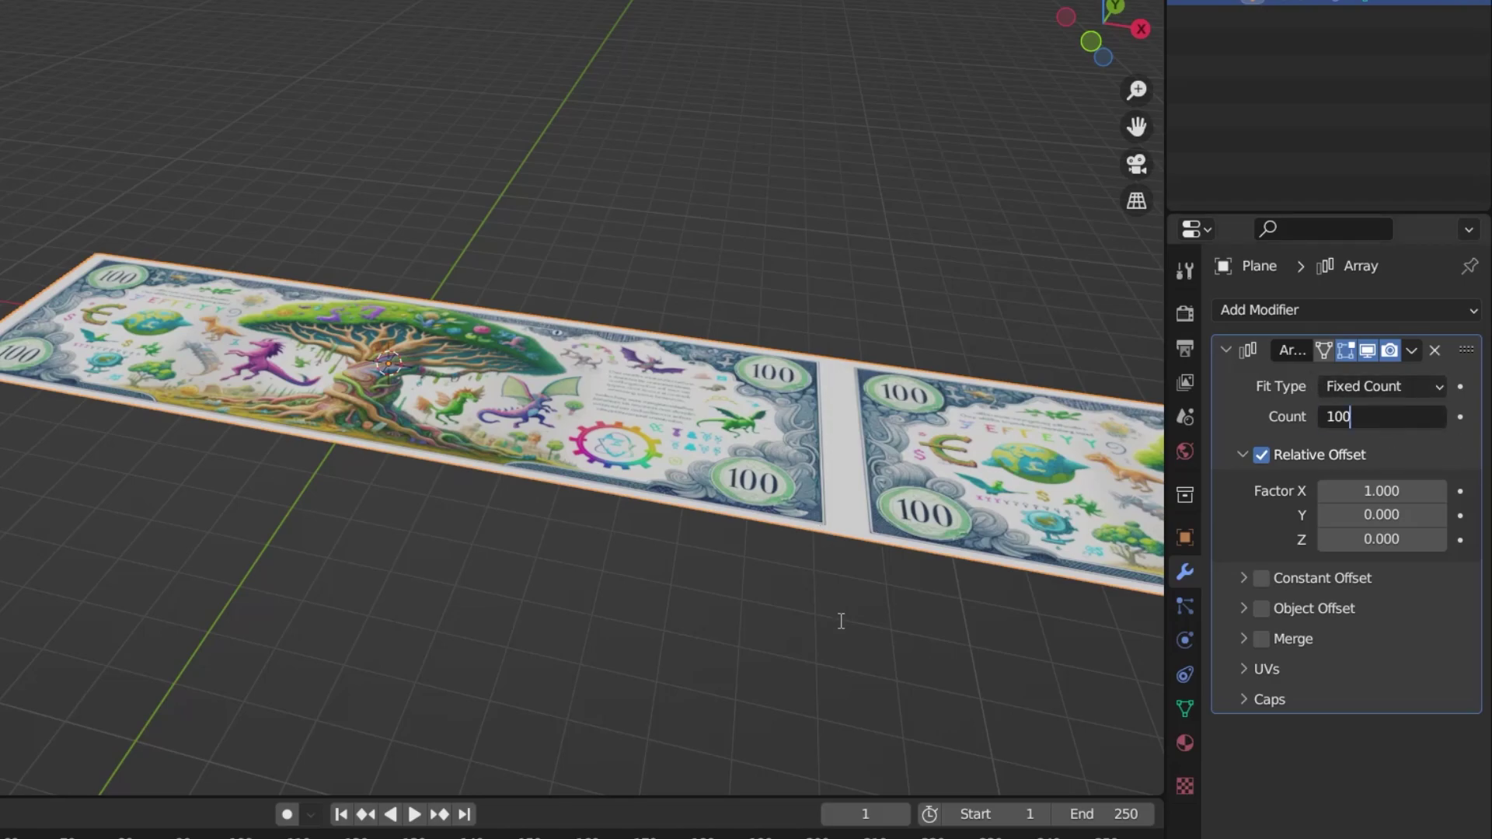
key("Return")
scroll(809, 606, "down", 5)
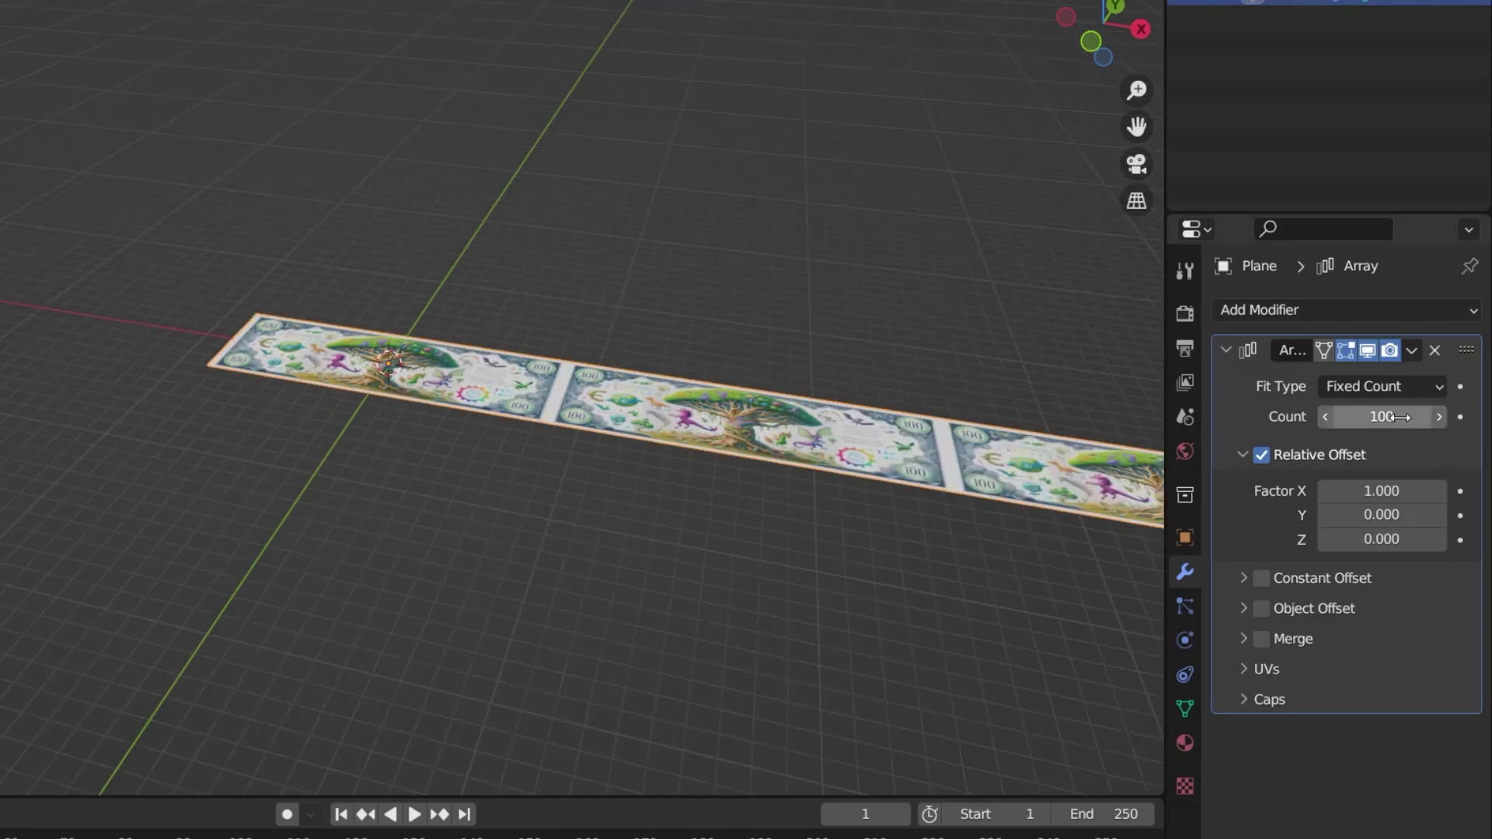
scroll(847, 505, "down", 8)
scroll(309, 460, "up", 10)
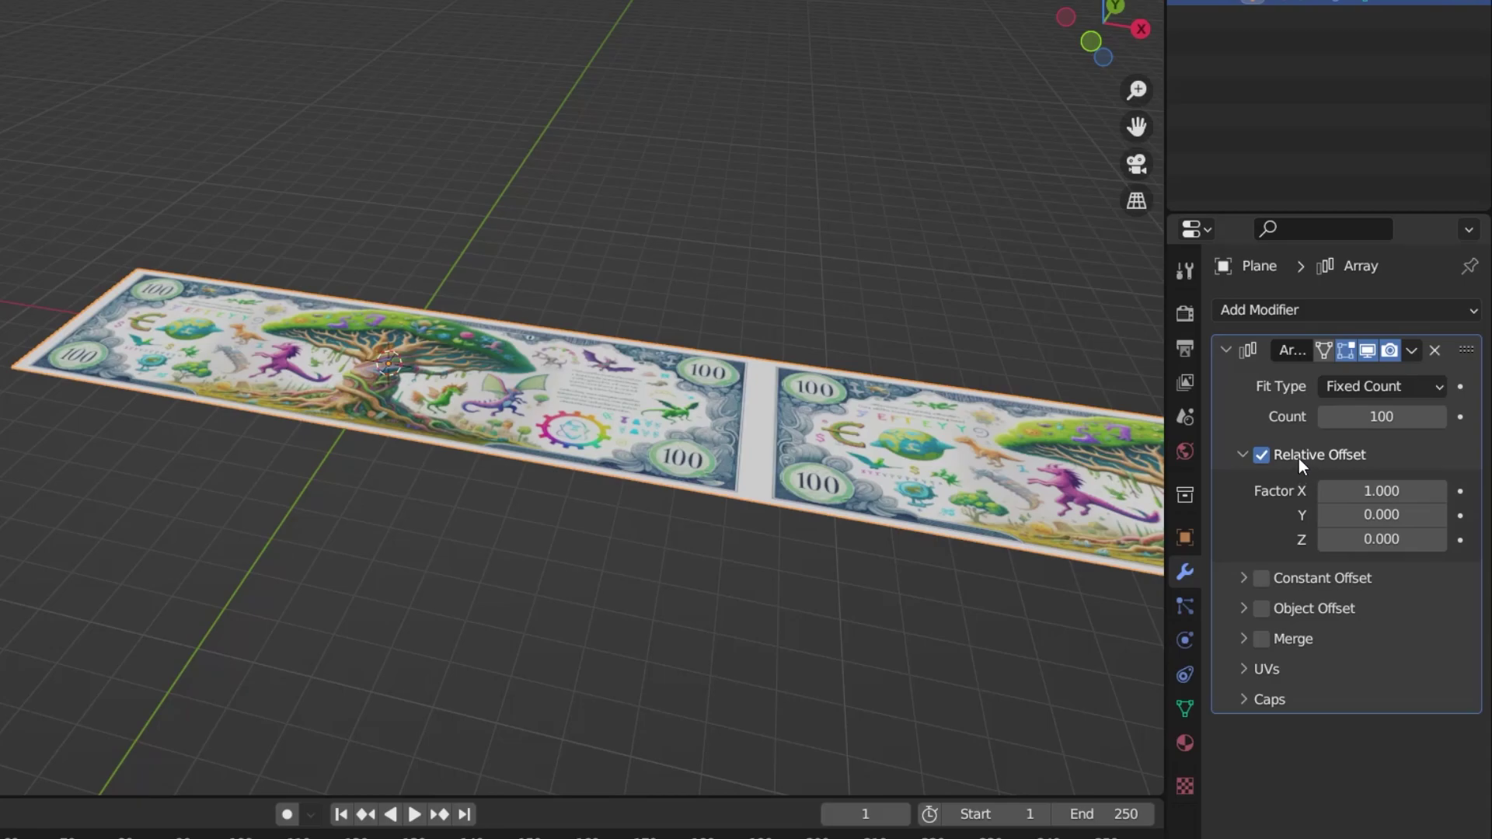
left_click(1278, 457)
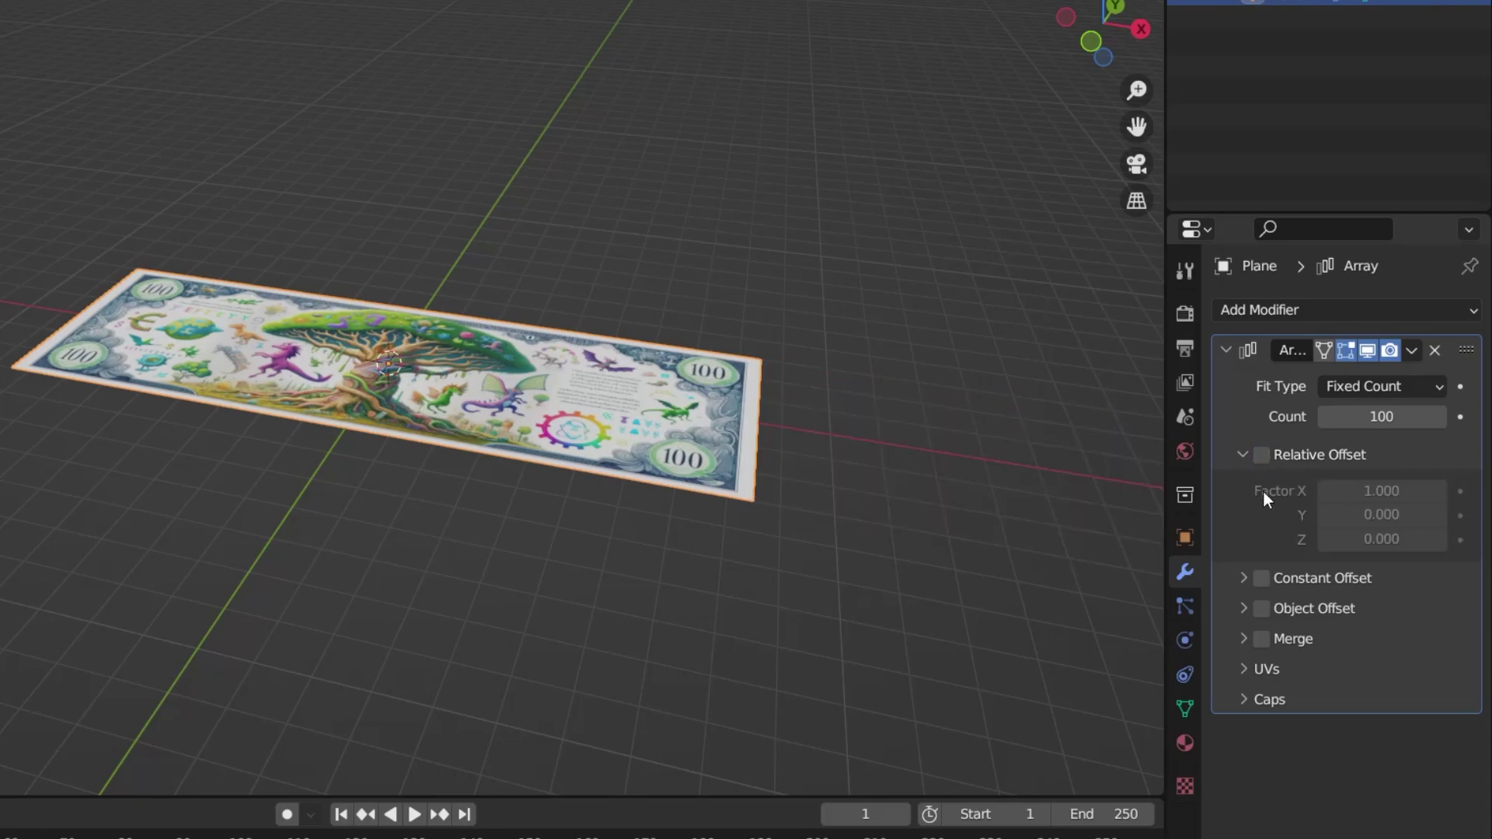
Enable the array's Constant Offset with X distance 0 m and Z distance 0.01 m.
left_click(1262, 579)
left_click(1245, 578)
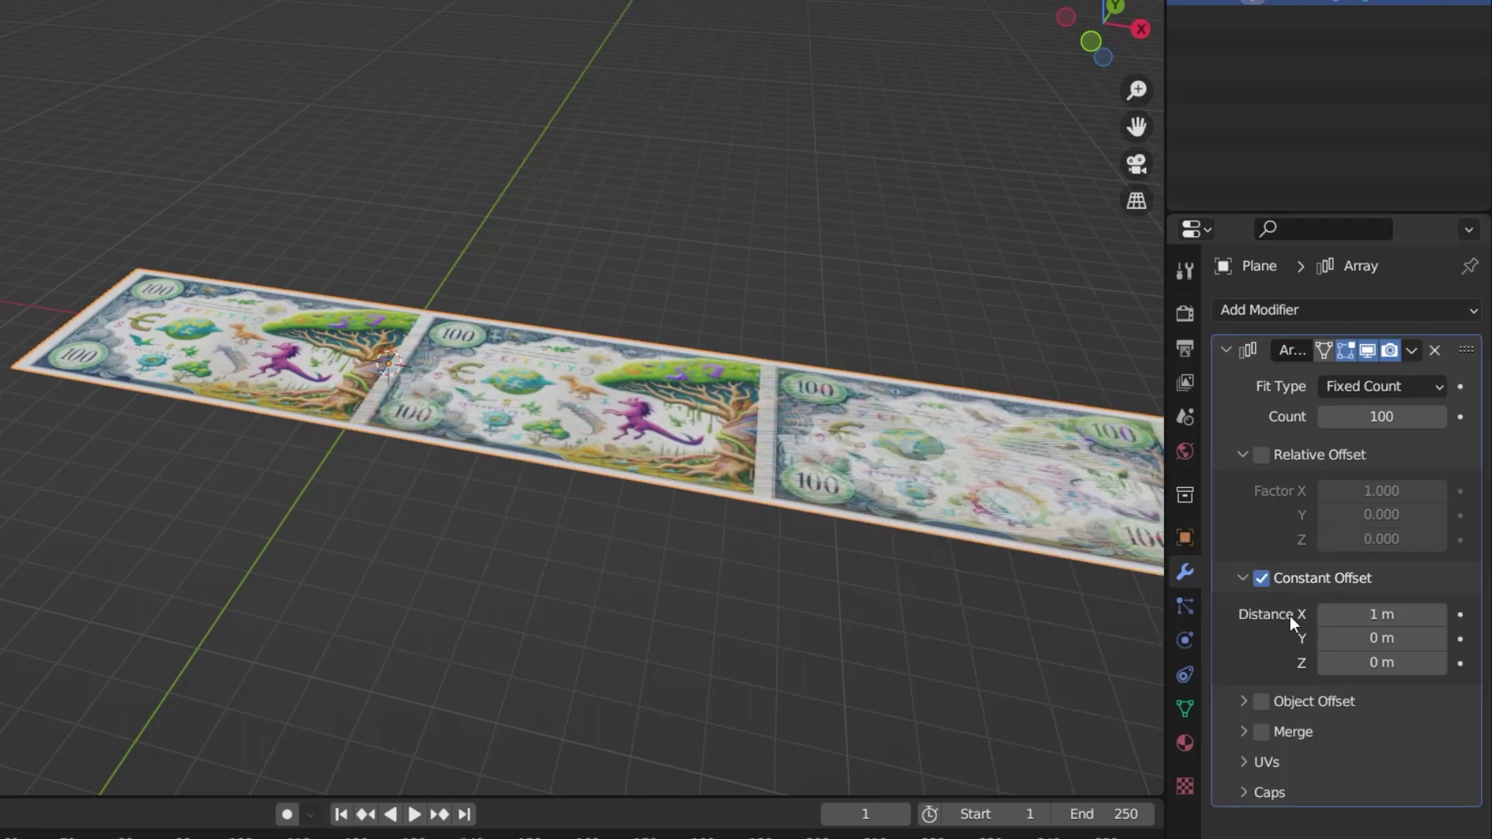
left_click(1356, 615)
type("0")
key("Return")
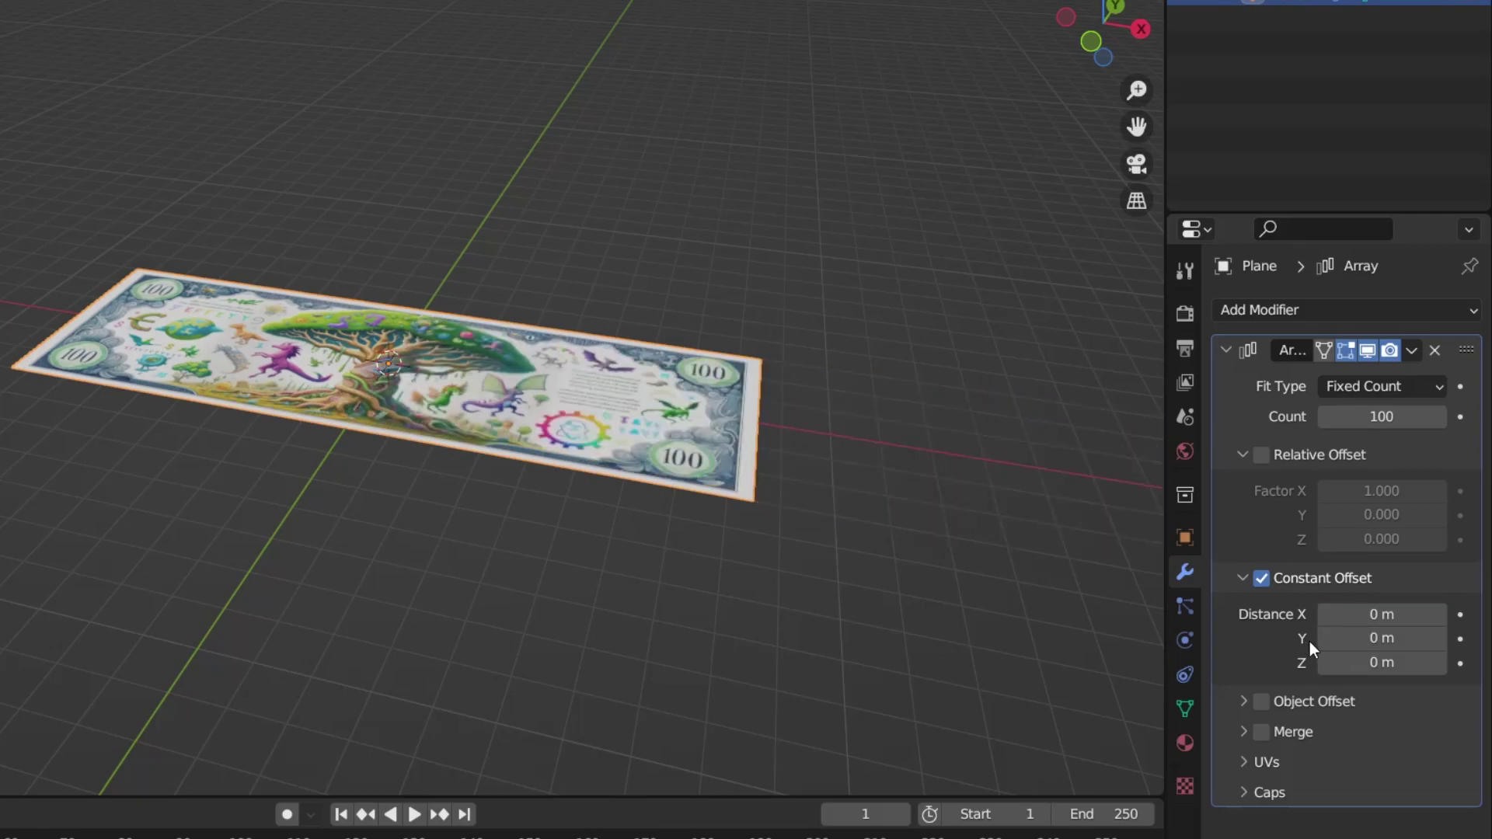
left_click(1368, 663)
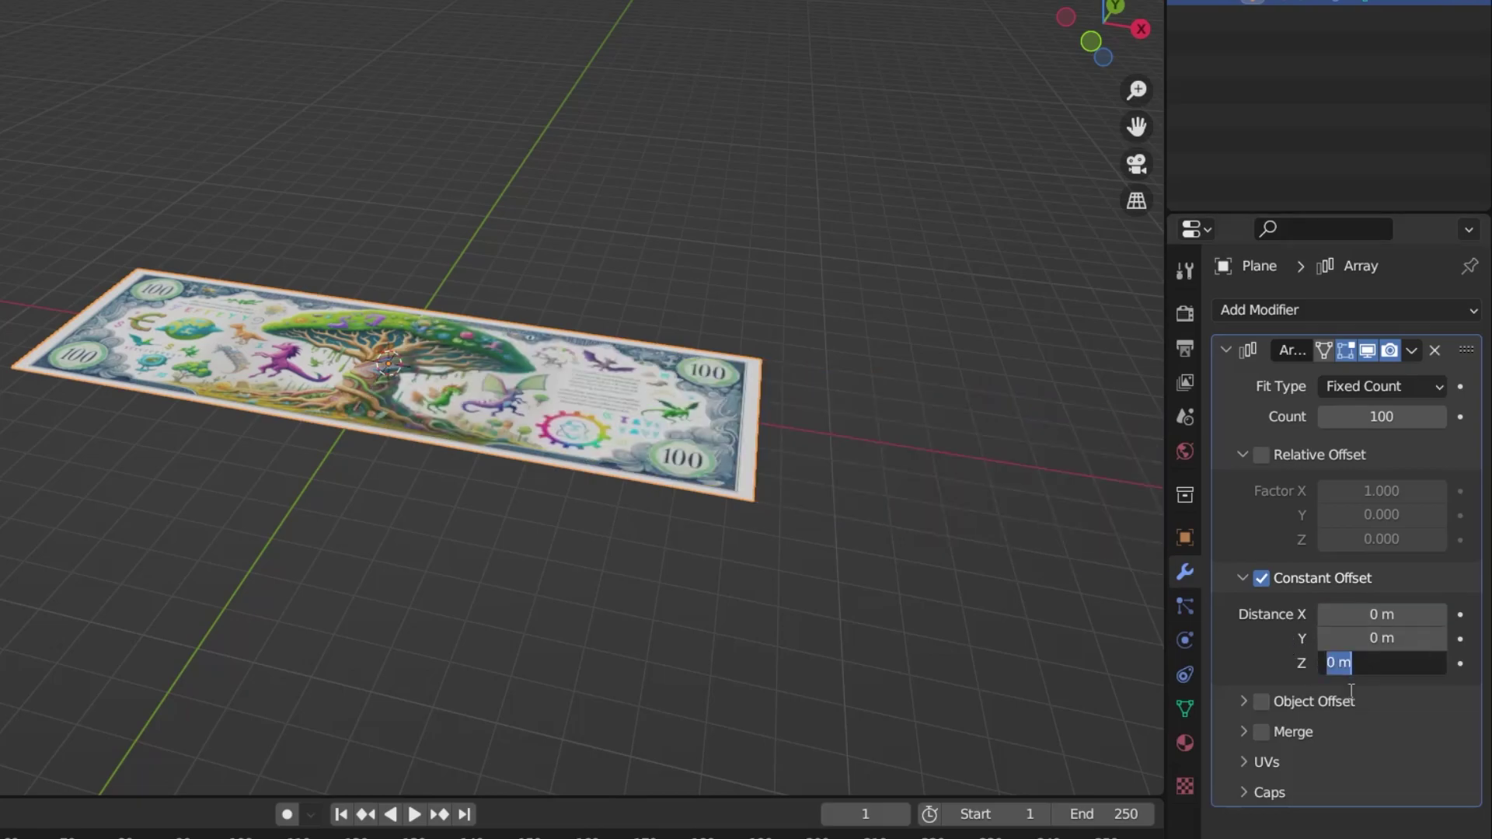
type("0.01")
key("Return")
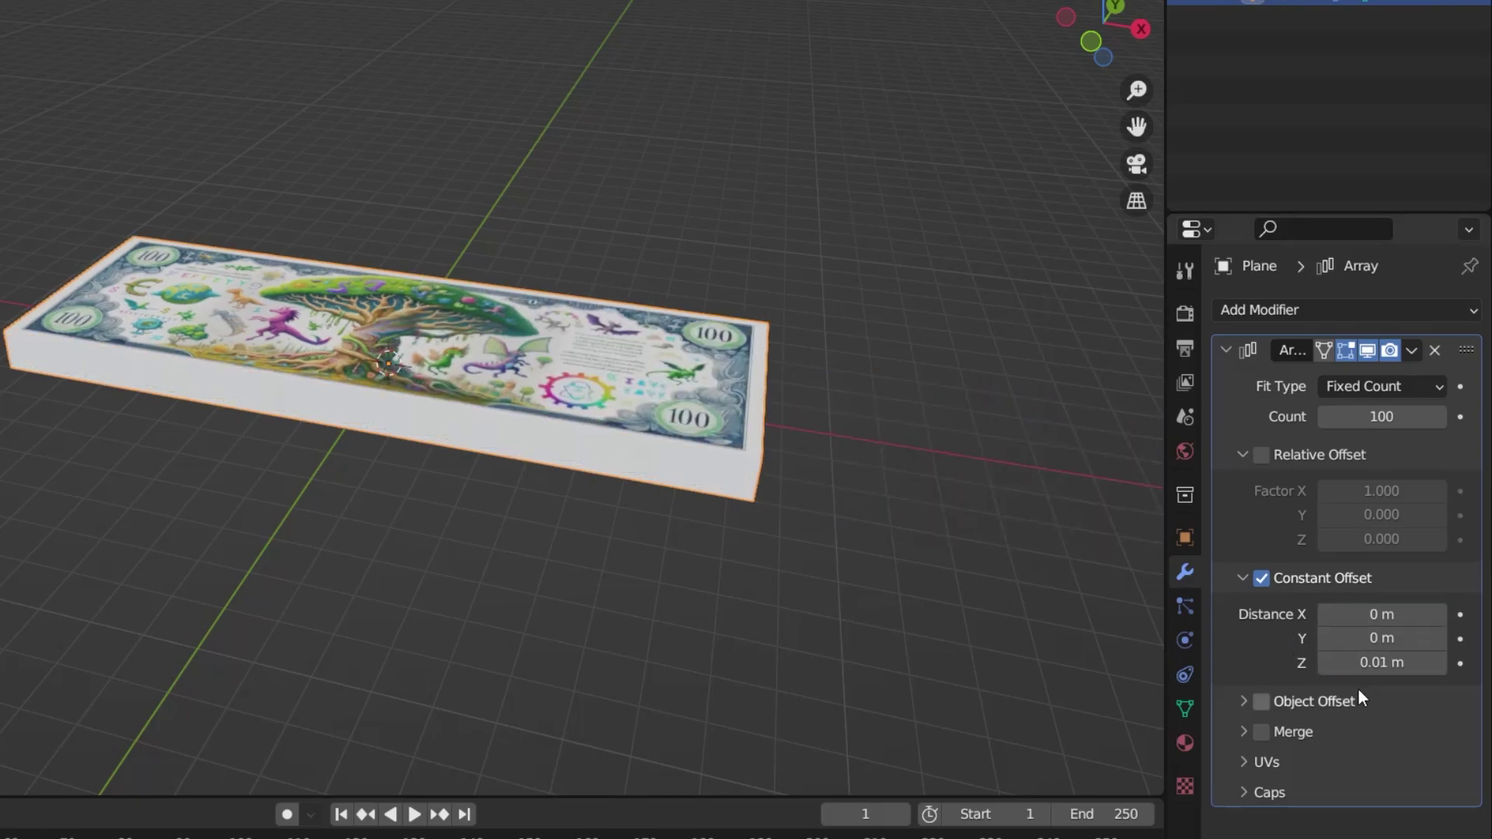
Orbit the viewport to inspect the stacked banknote bundle from several angles.
middle_click_drag(695, 347, 580, 335)
scroll(567, 420, "up", 5)
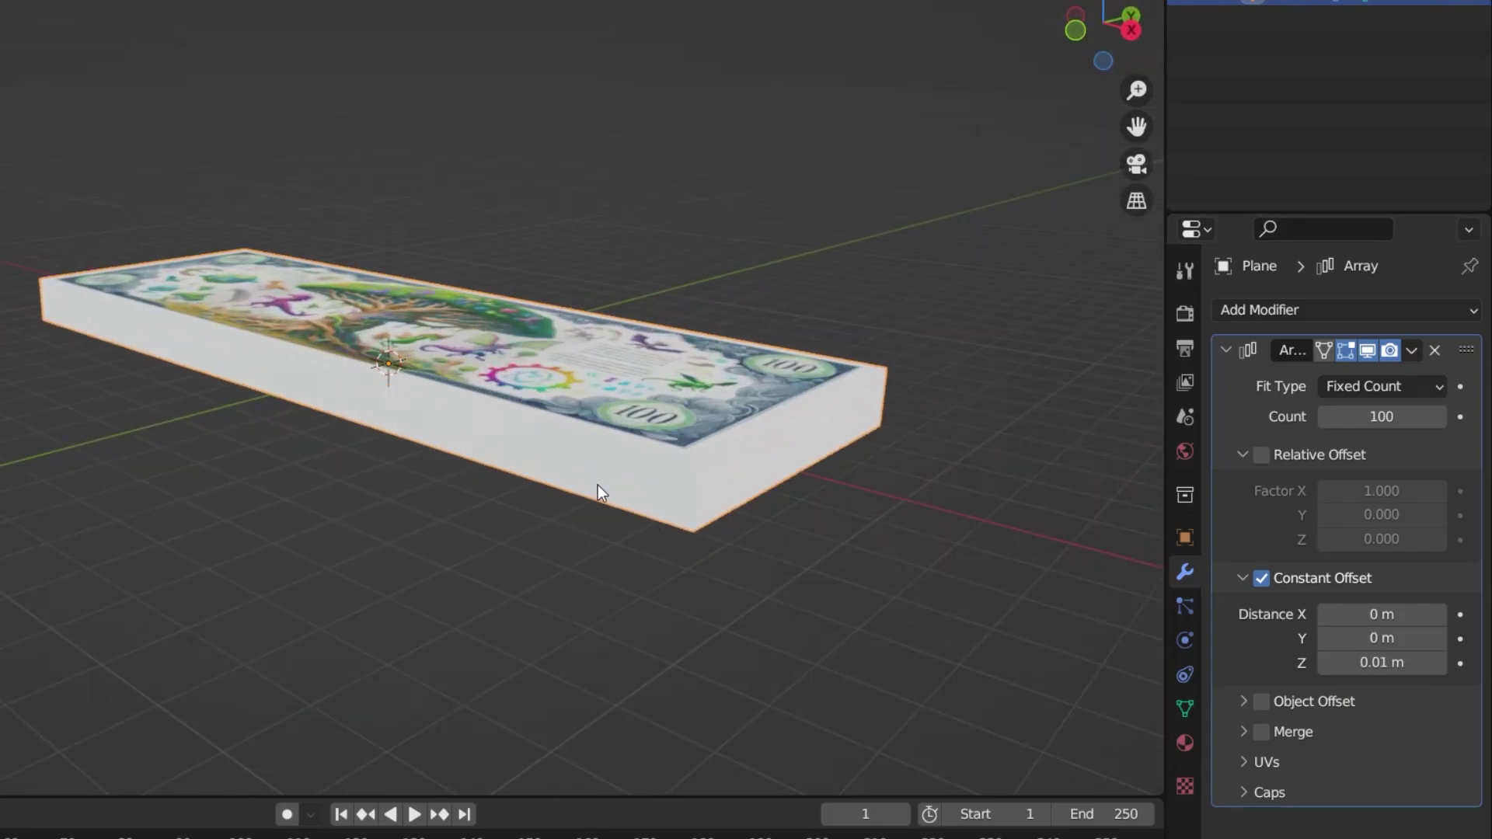
middle_click_drag(888, 435, 707, 663)
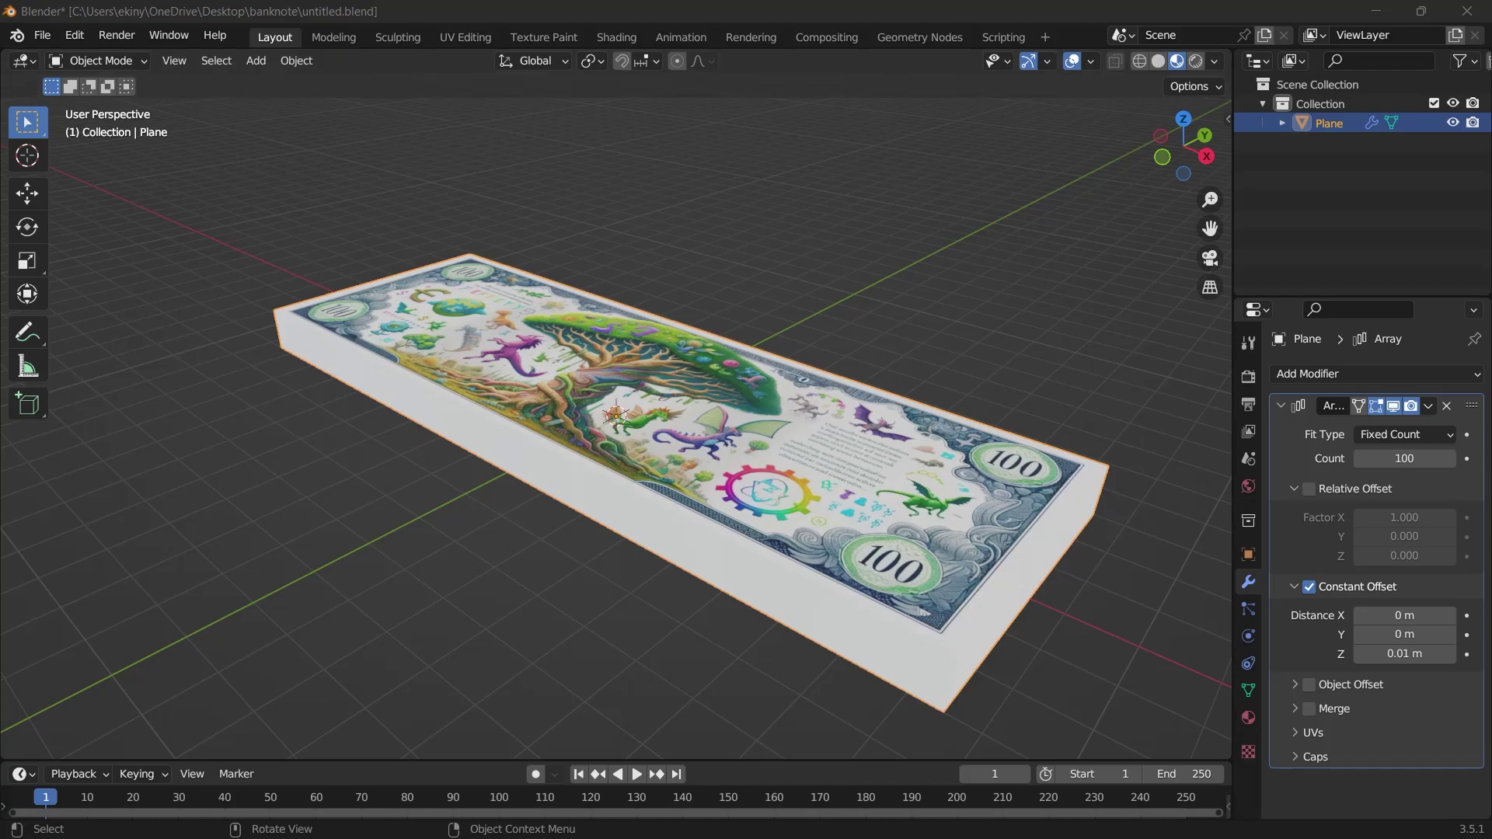
middle_click_drag(1189, 734, 1221, 746)
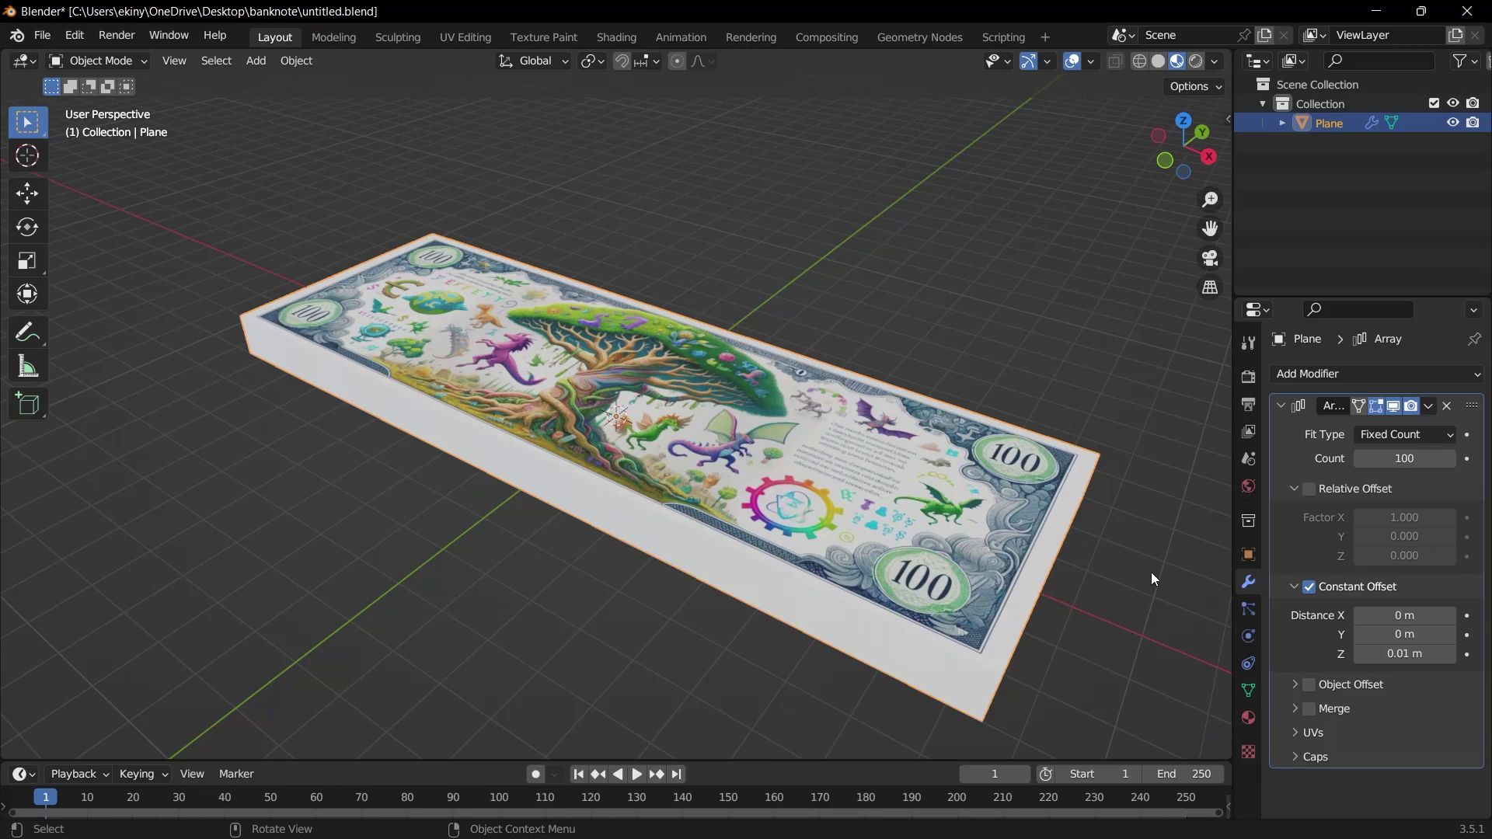
middle_click_drag(1060, 678, 1075, 678)
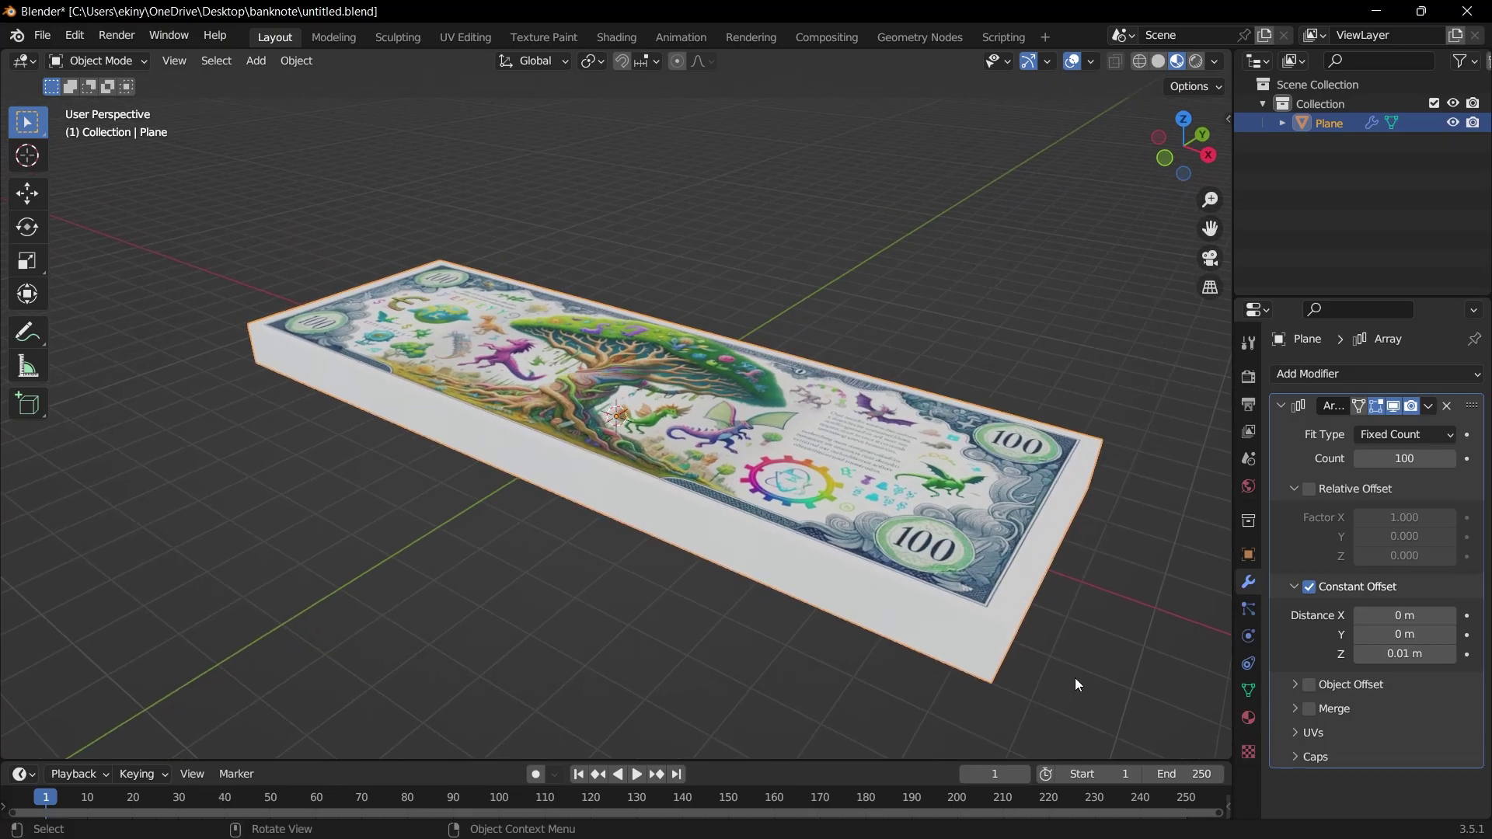
Remove the Array modifier and turn the enlarged timeline area into a Geometry Node Editor.
left_click(1447, 405)
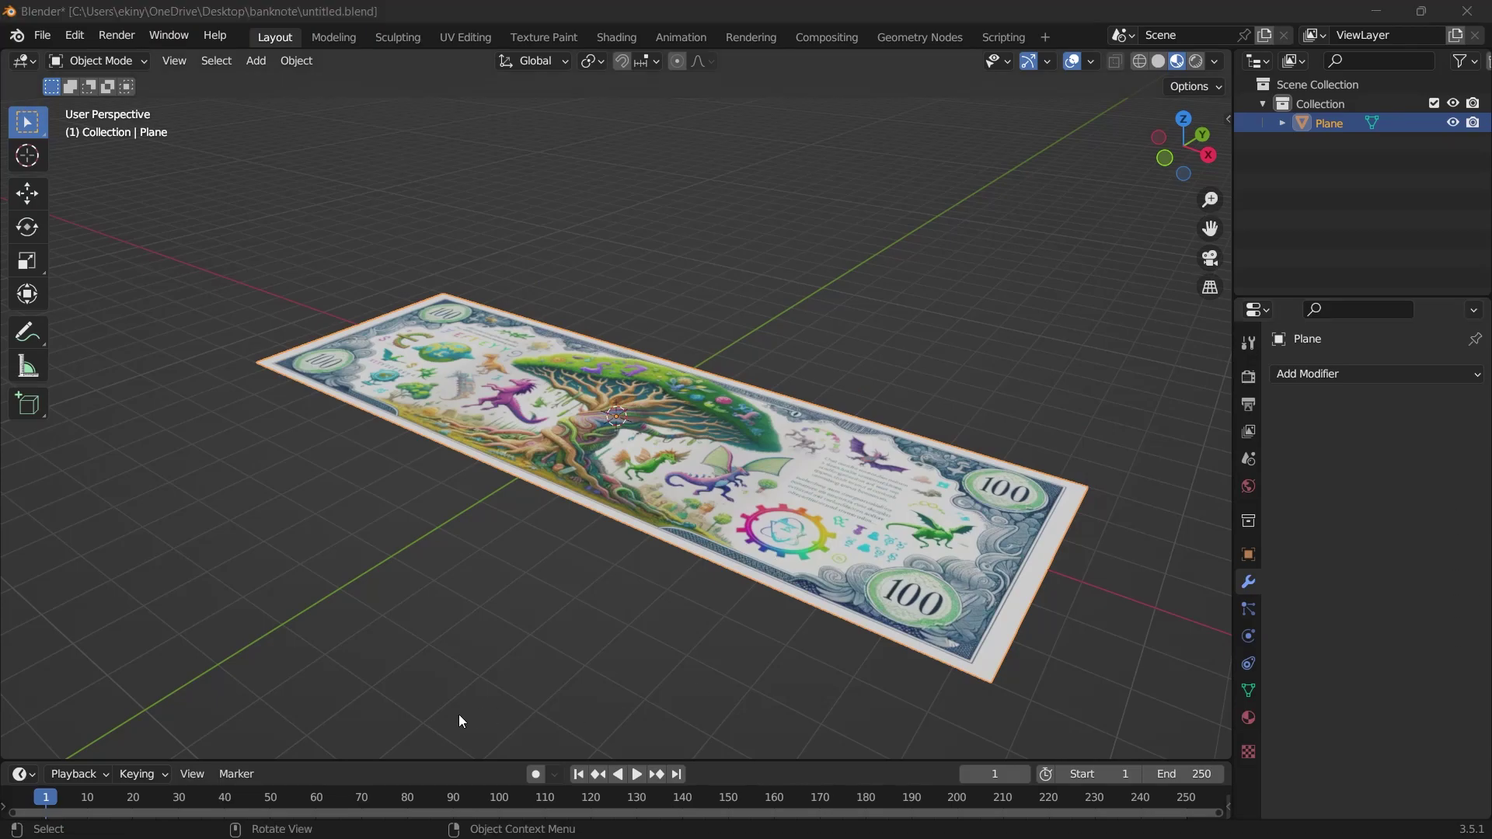
left_click_drag(391, 759, 393, 534)
left_click(37, 543)
left_click(35, 548)
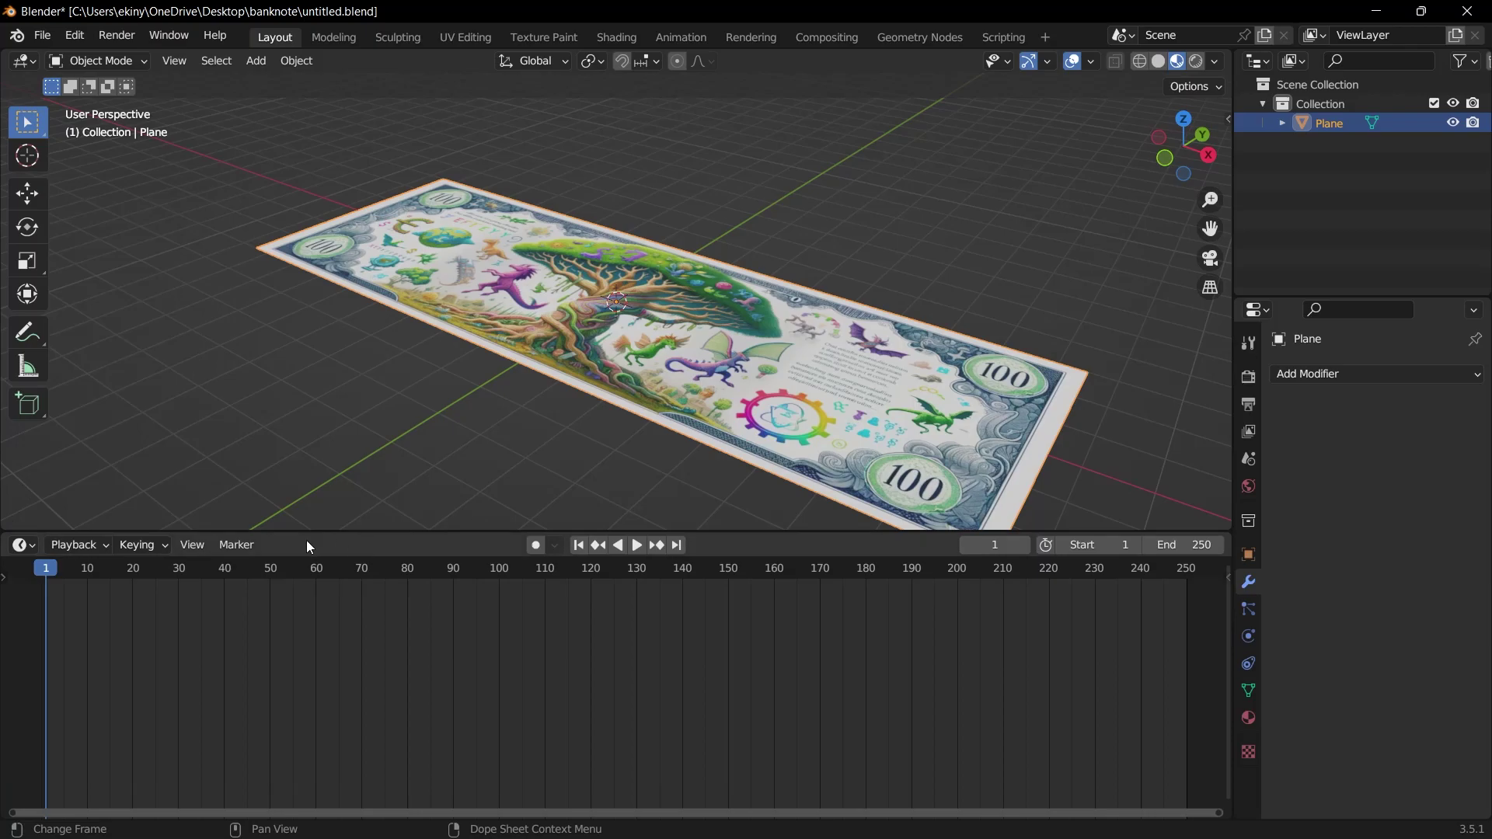
left_click(35, 544)
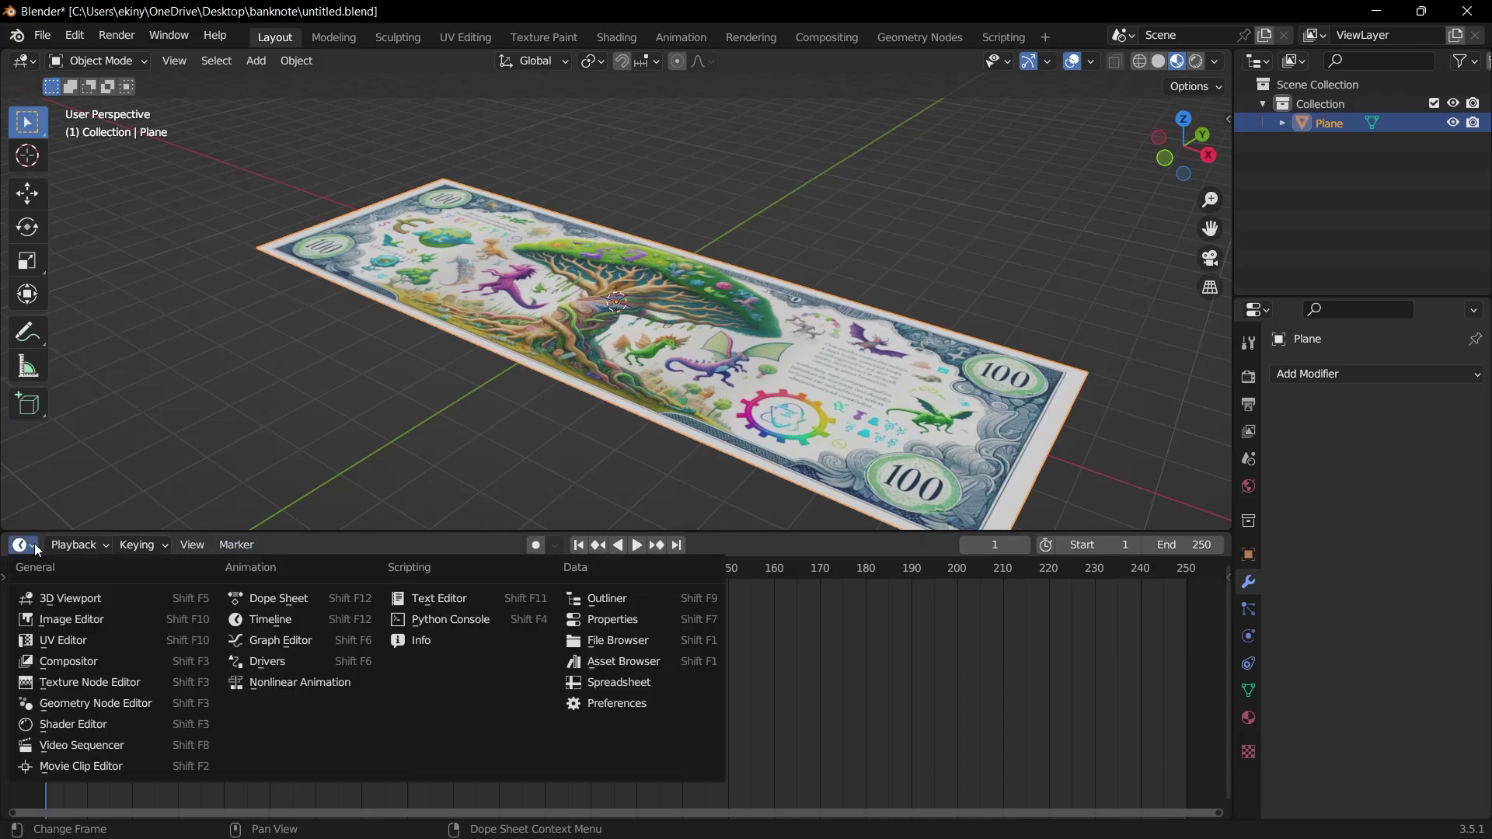
left_click(76, 706)
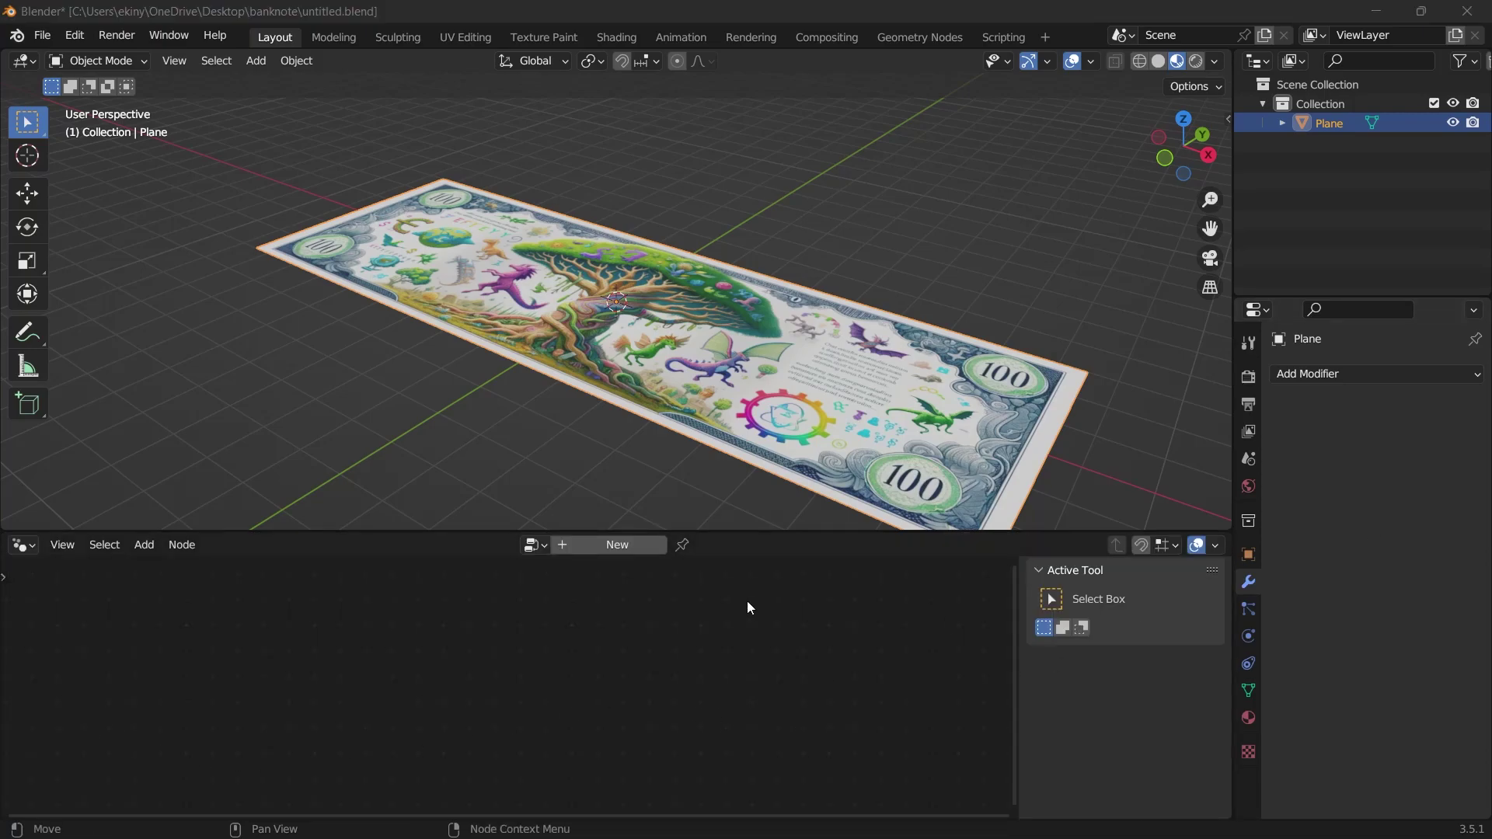
Create a new geometry node tree and cut the Group Input to Group Output link.
left_click(605, 546)
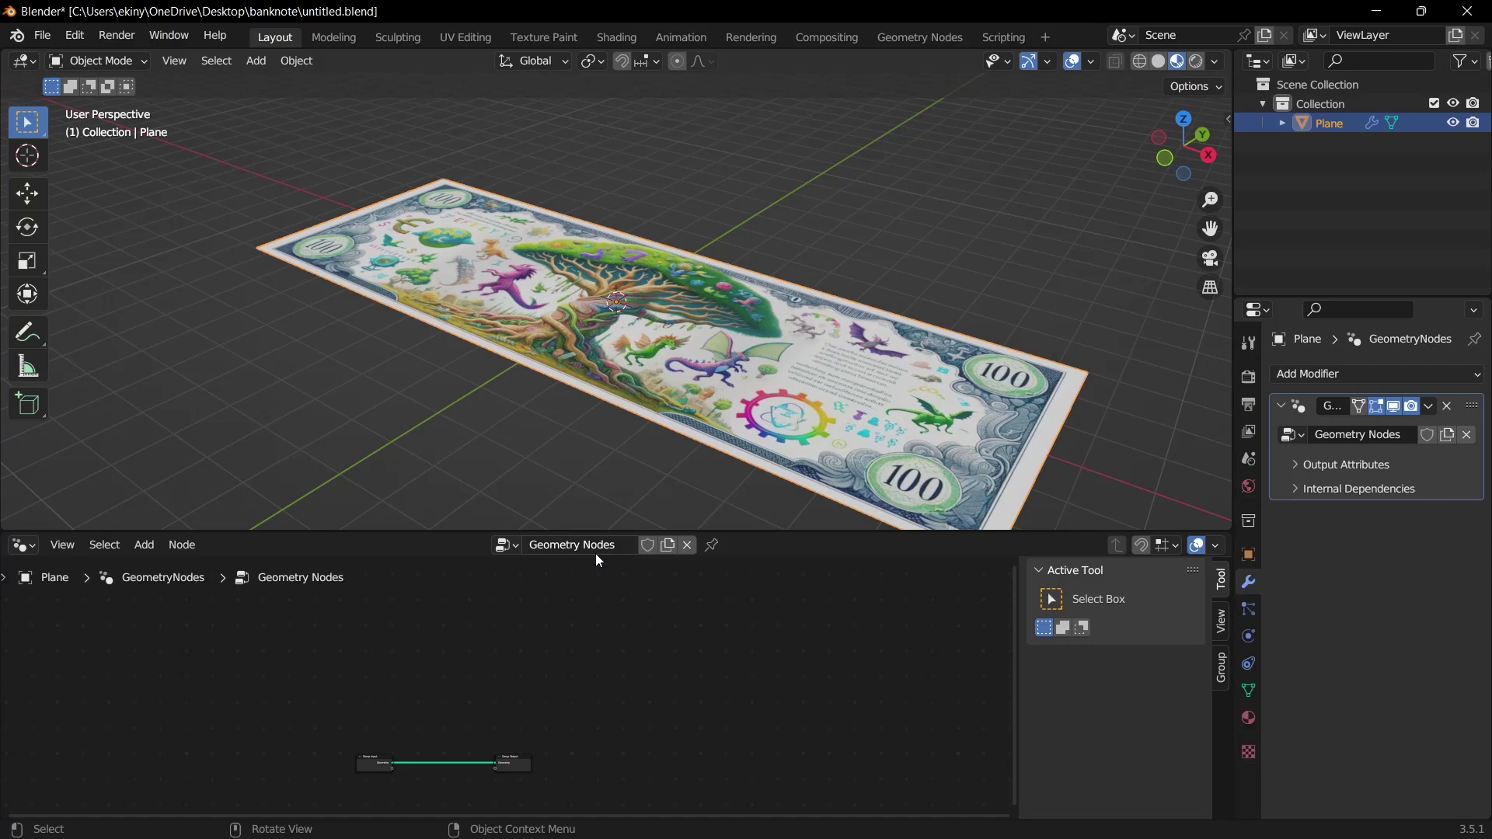
scroll(404, 689, "up", 4)
scroll(402, 704, "up", 1)
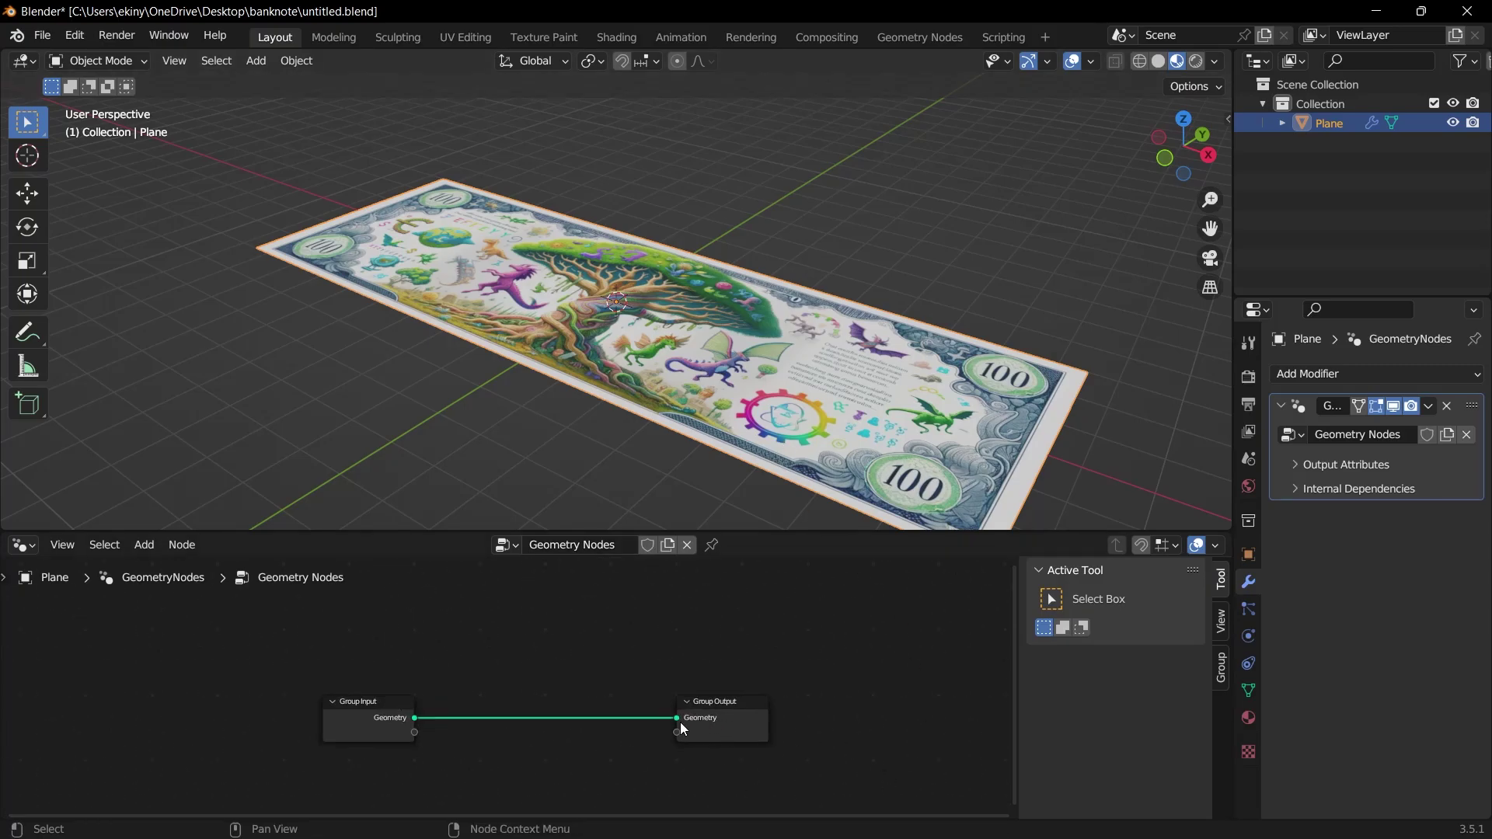
left_click_drag(673, 720, 157, 547)
Add a Mesh Line node at the lower left with Count 100 and Offset Z 0.01 m.
left_click(145, 544)
mouse_move(178, 376)
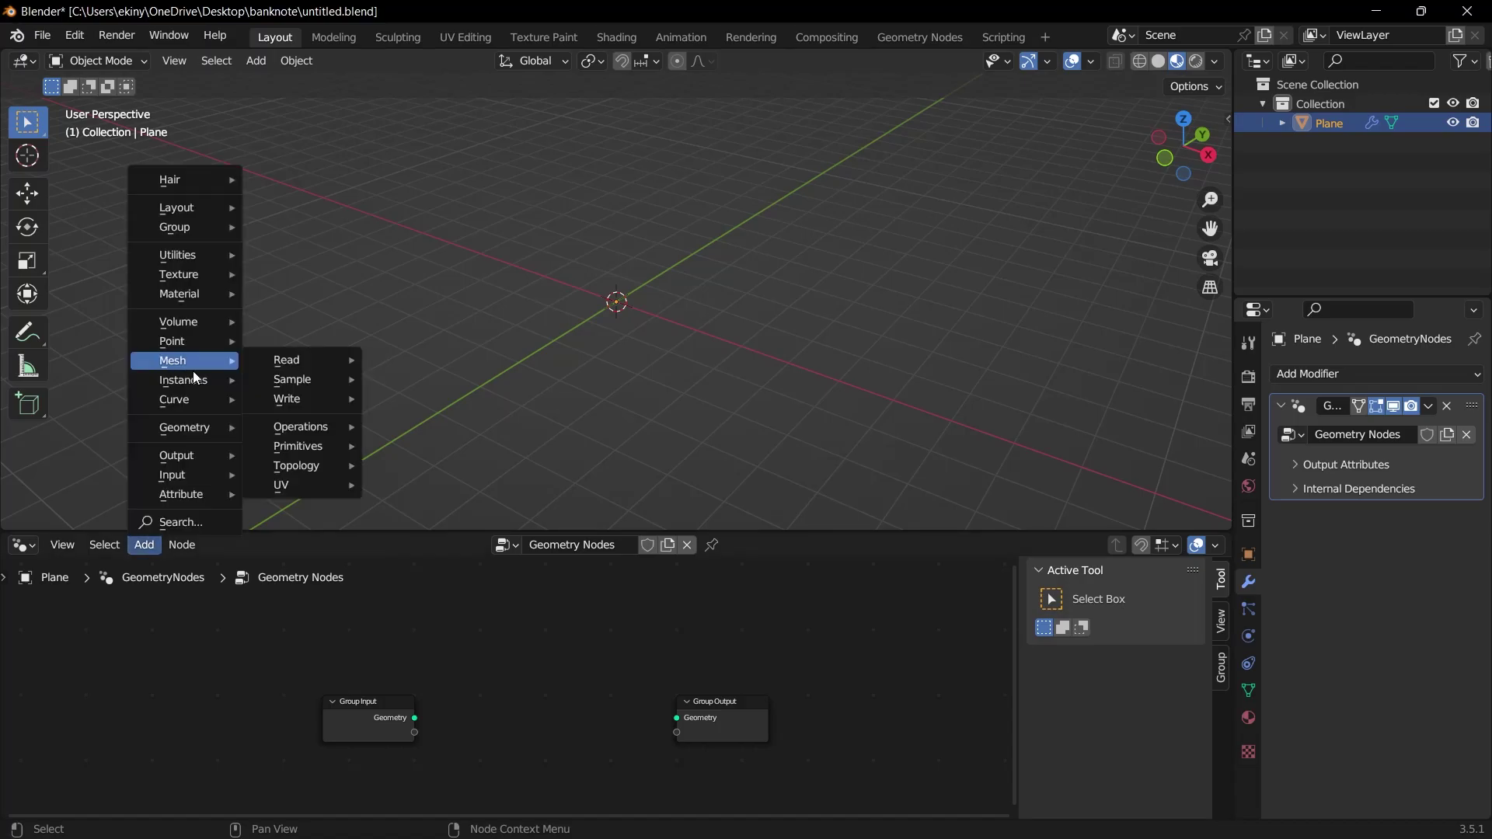
mouse_move(299, 446)
left_click(413, 561)
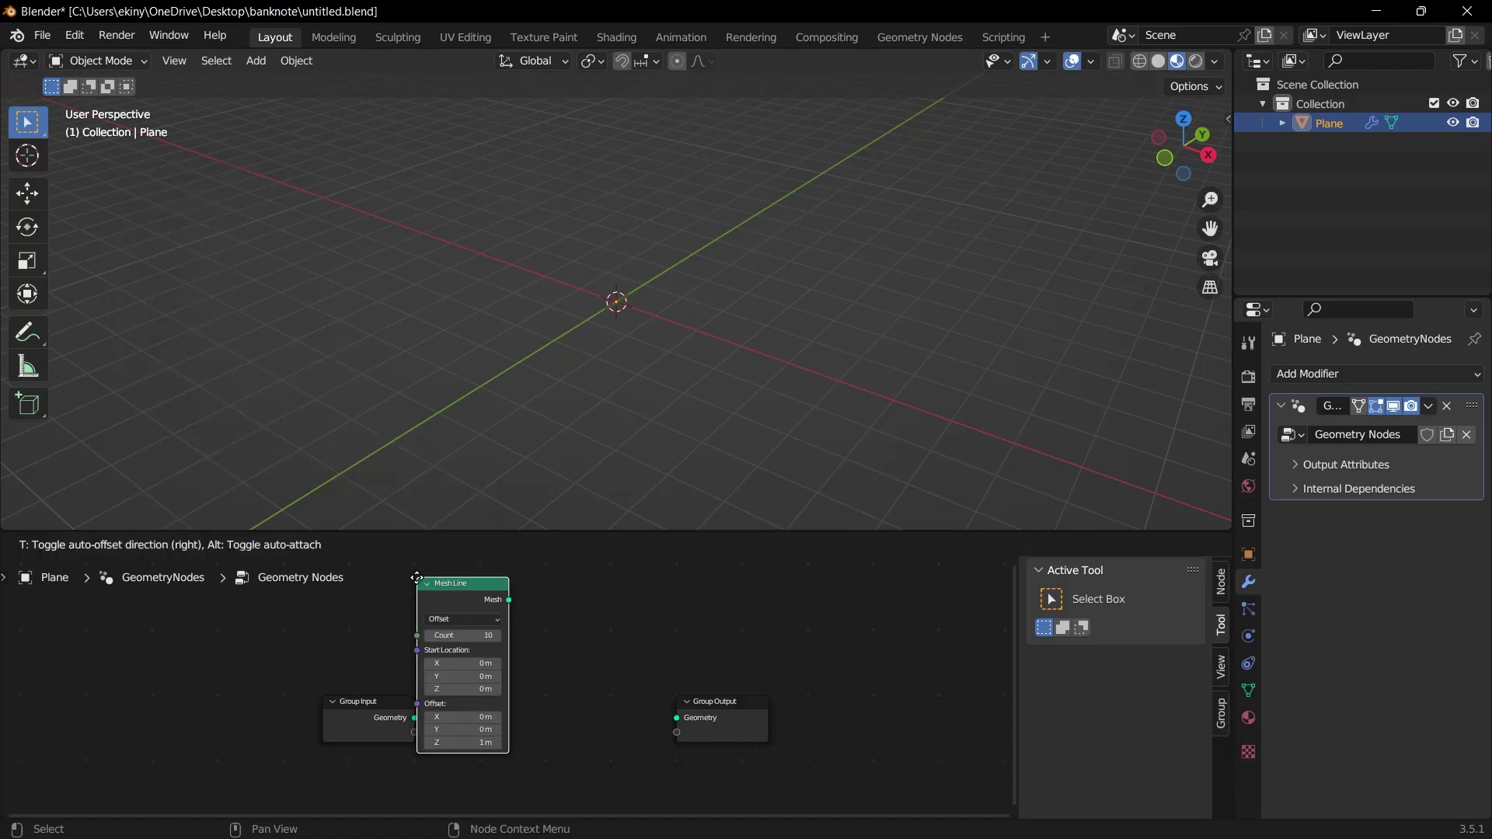
left_click(214, 618)
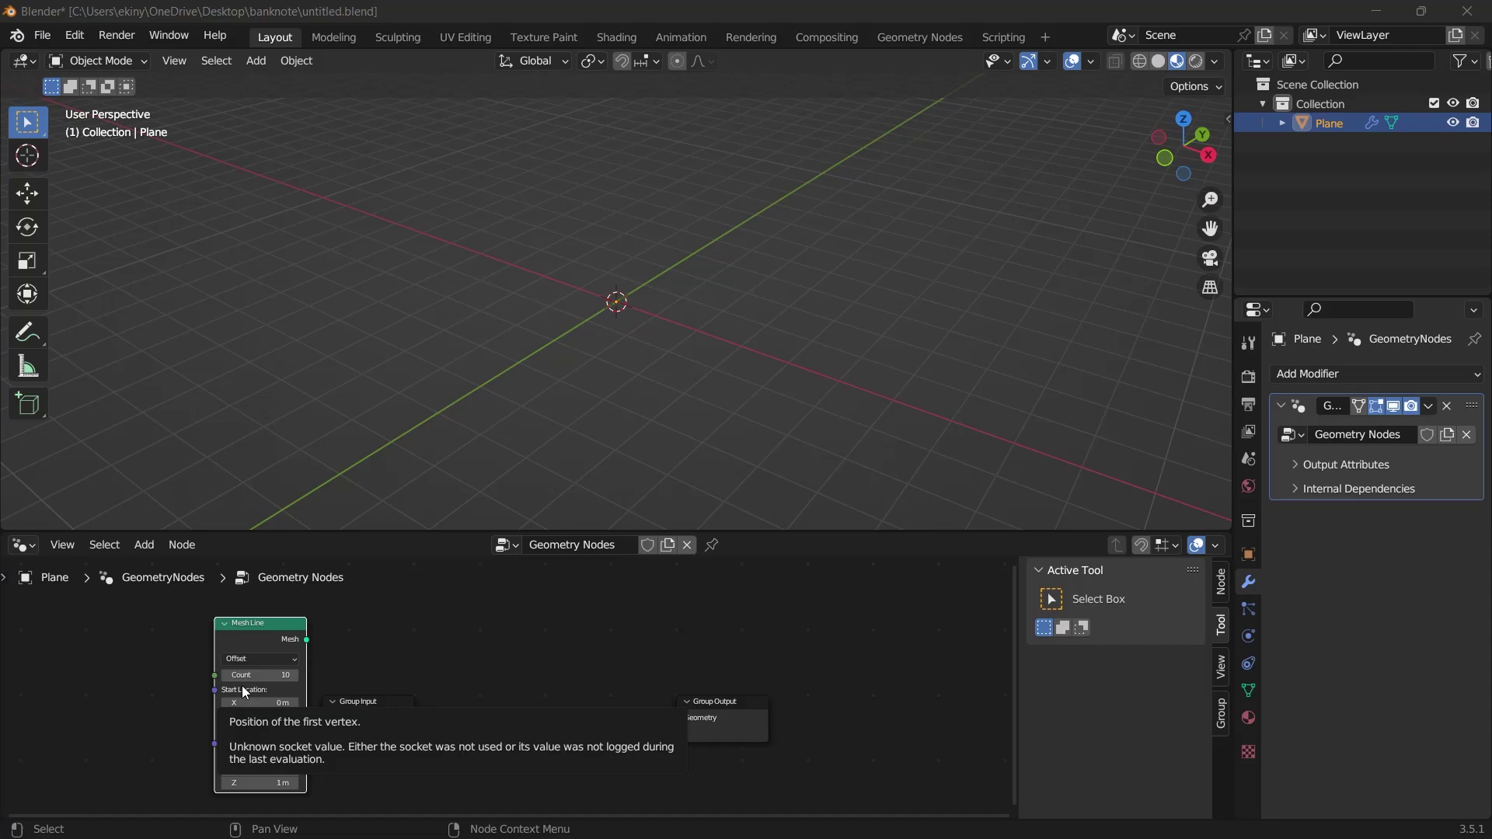
left_click_drag(264, 676, 306, 687)
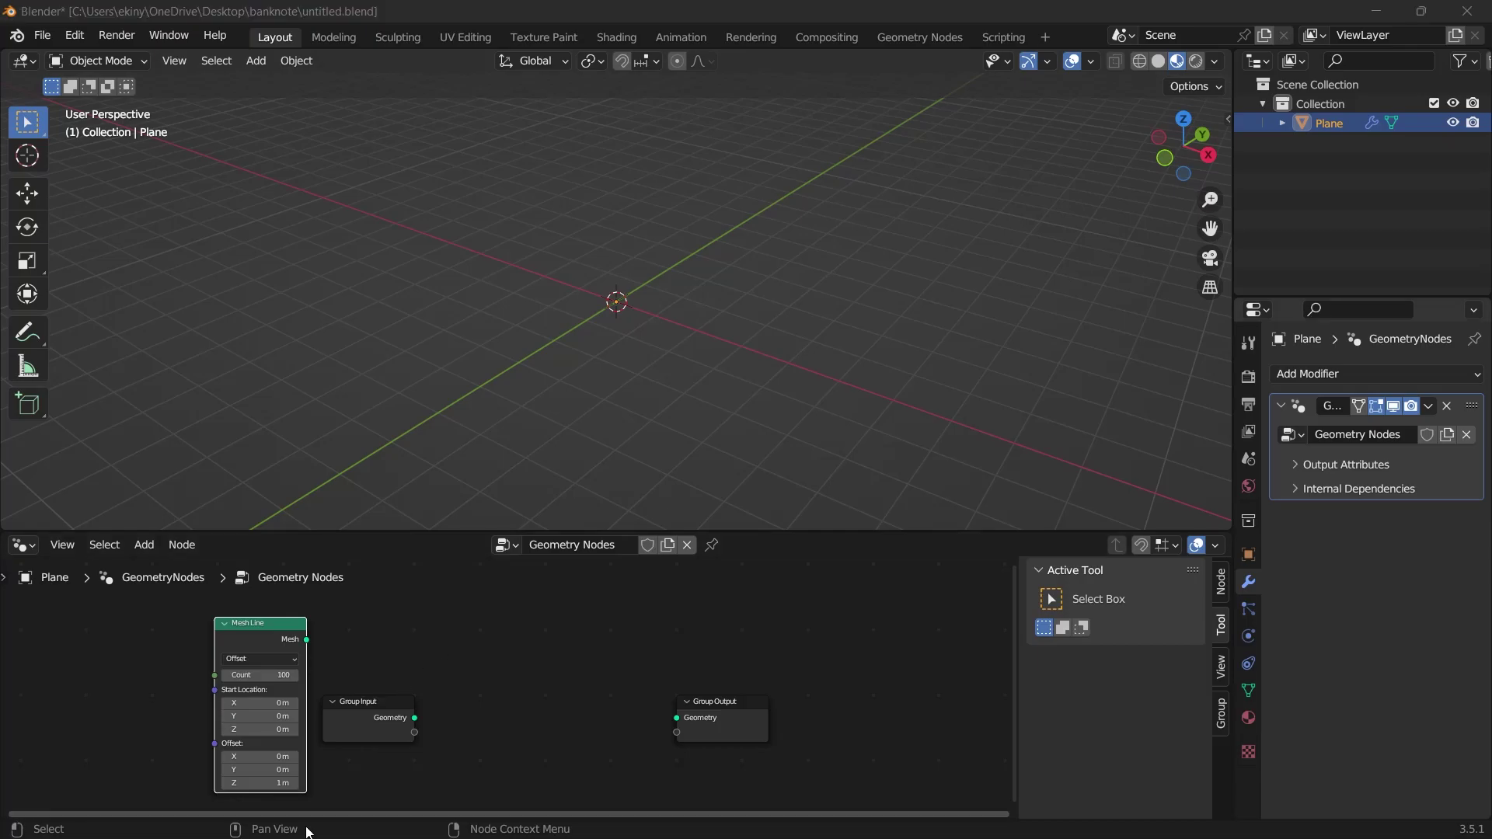
left_click(272, 782)
type("0")
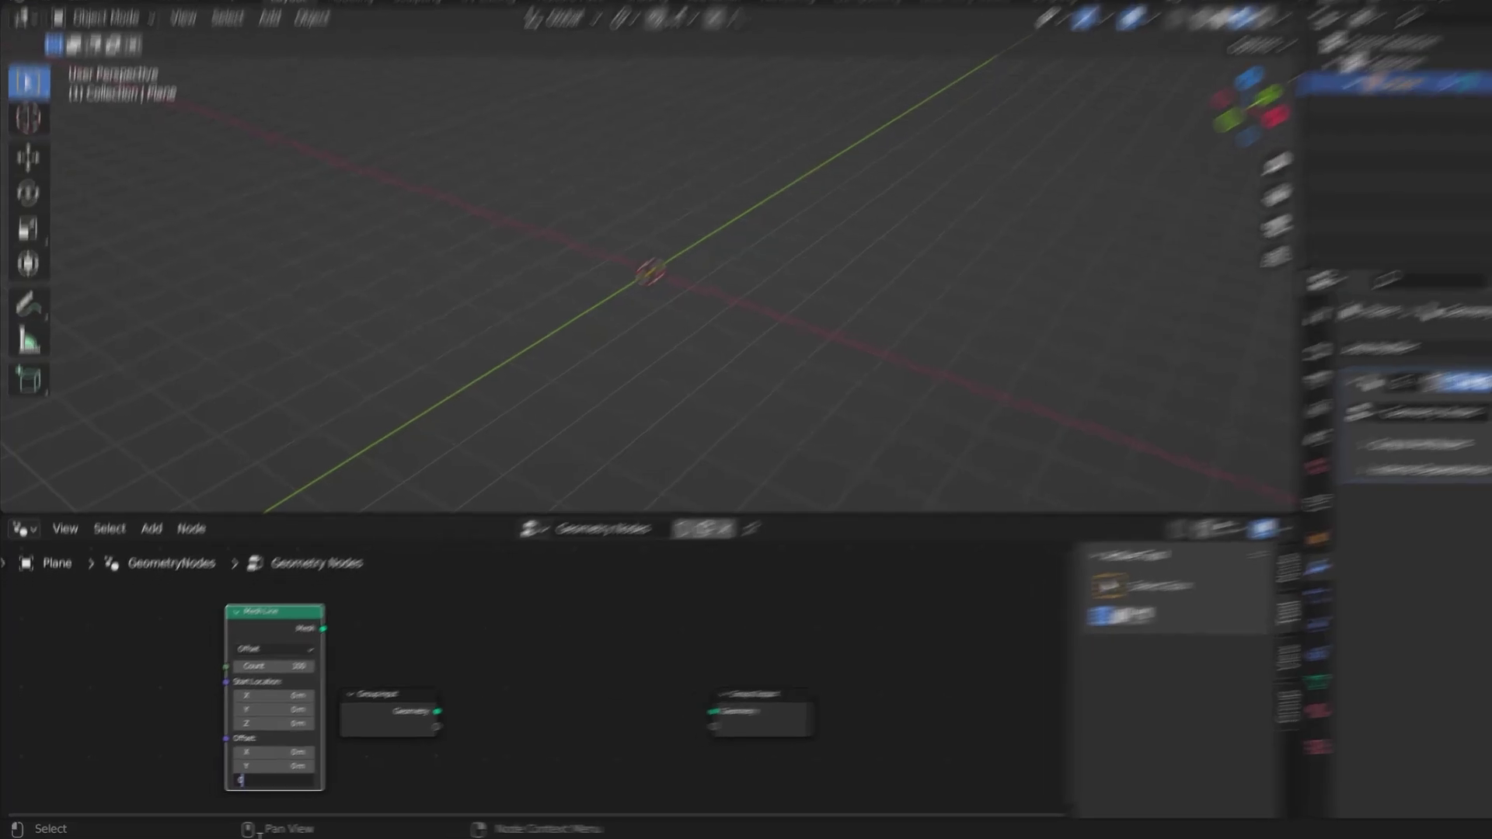
type(".01")
key("Return")
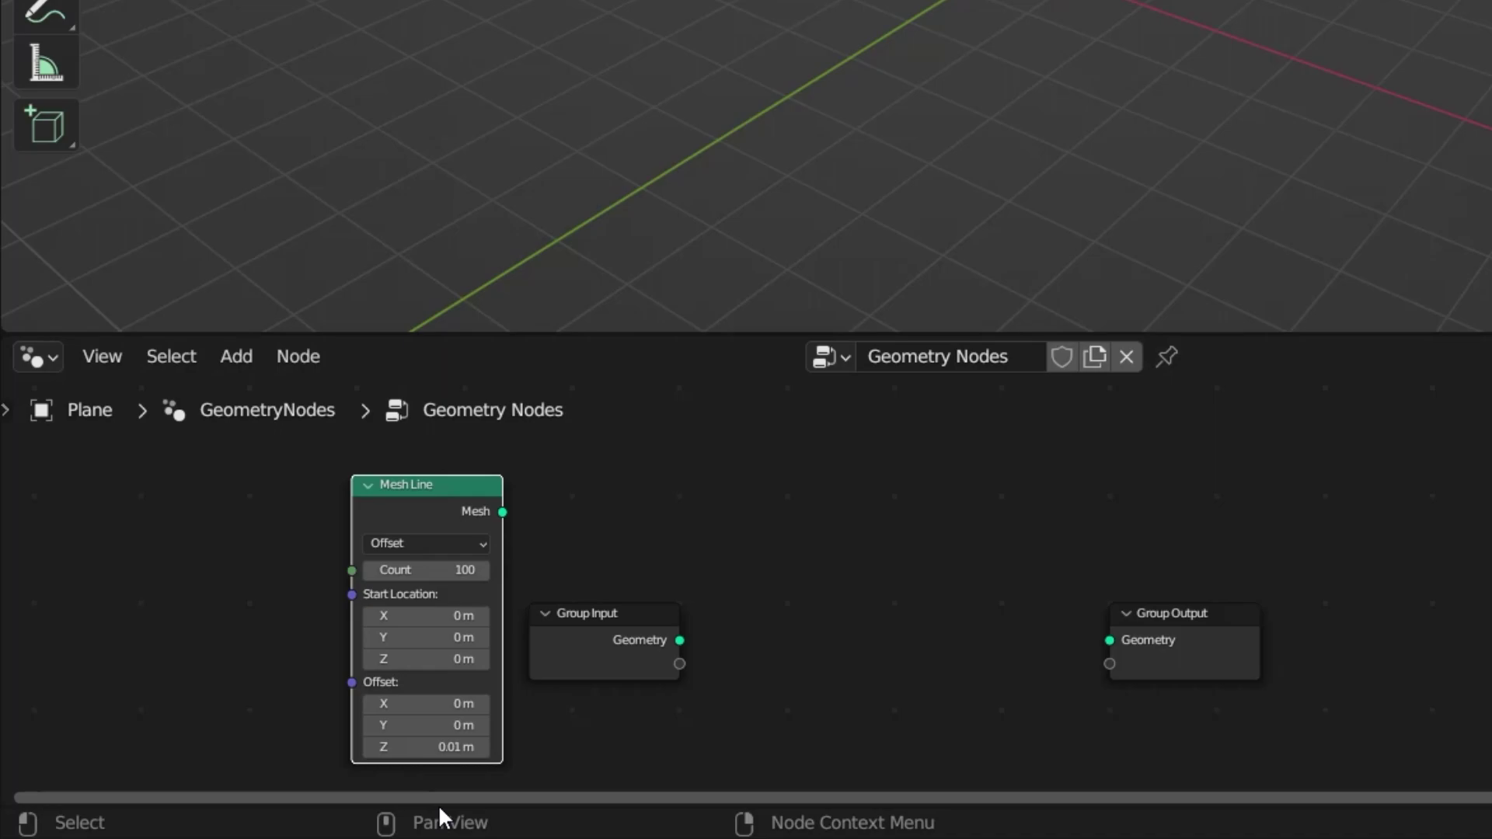
Add a Mesh to Points node and feed it the Mesh Line's Mesh output.
left_click(243, 359)
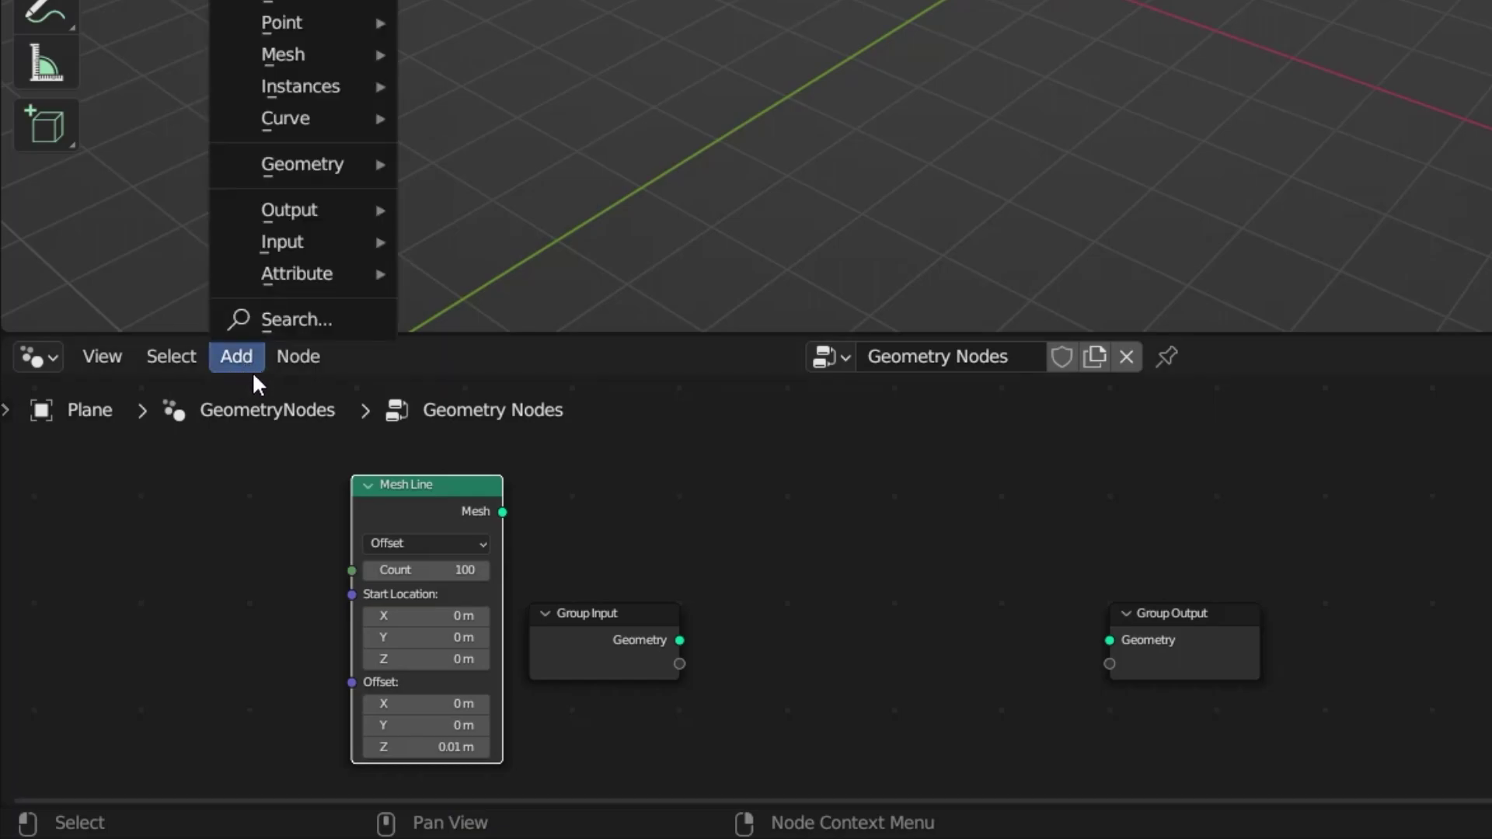
mouse_move(318, 51)
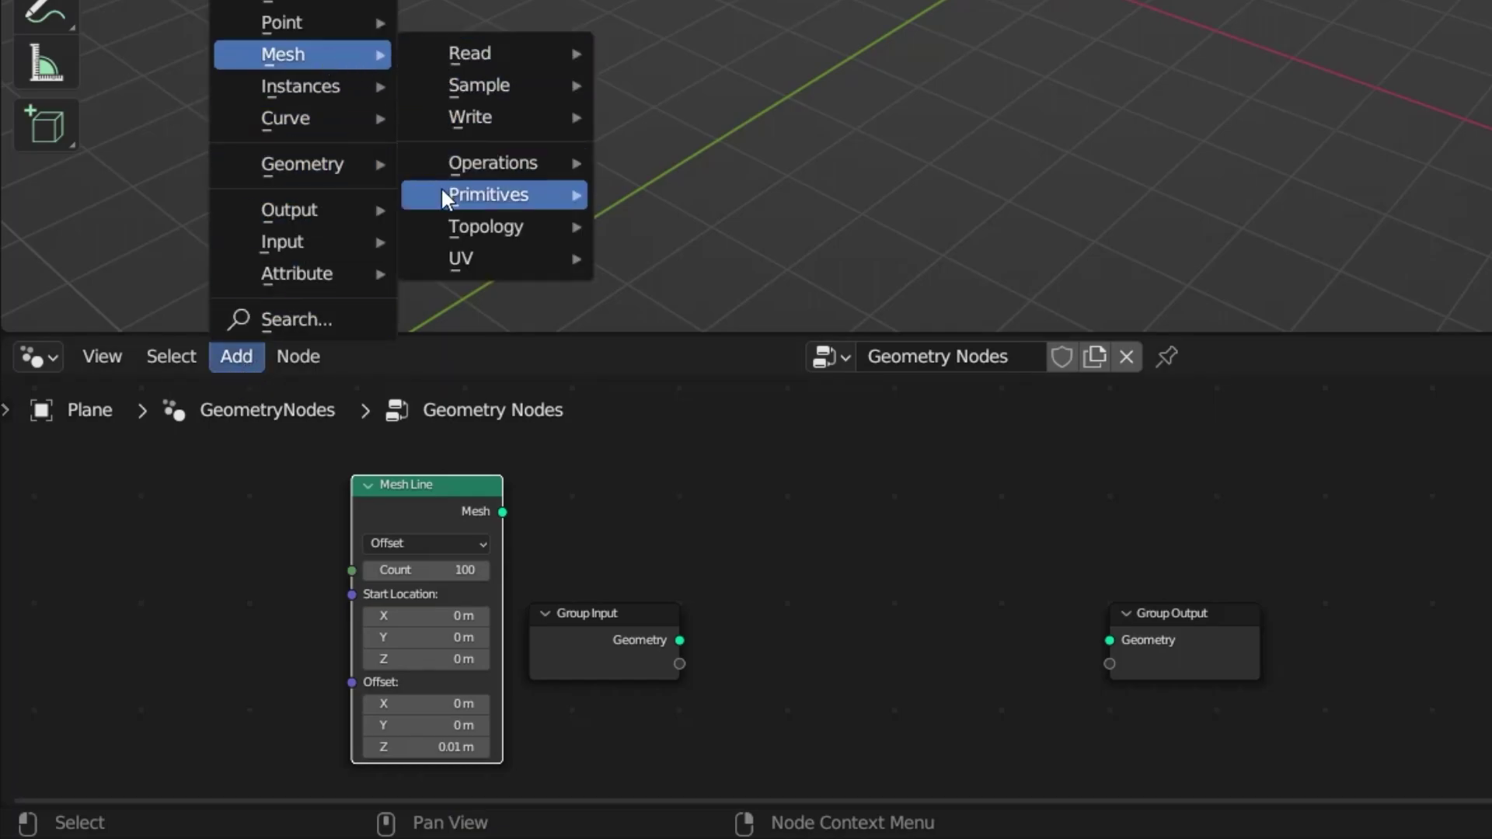
mouse_move(454, 161)
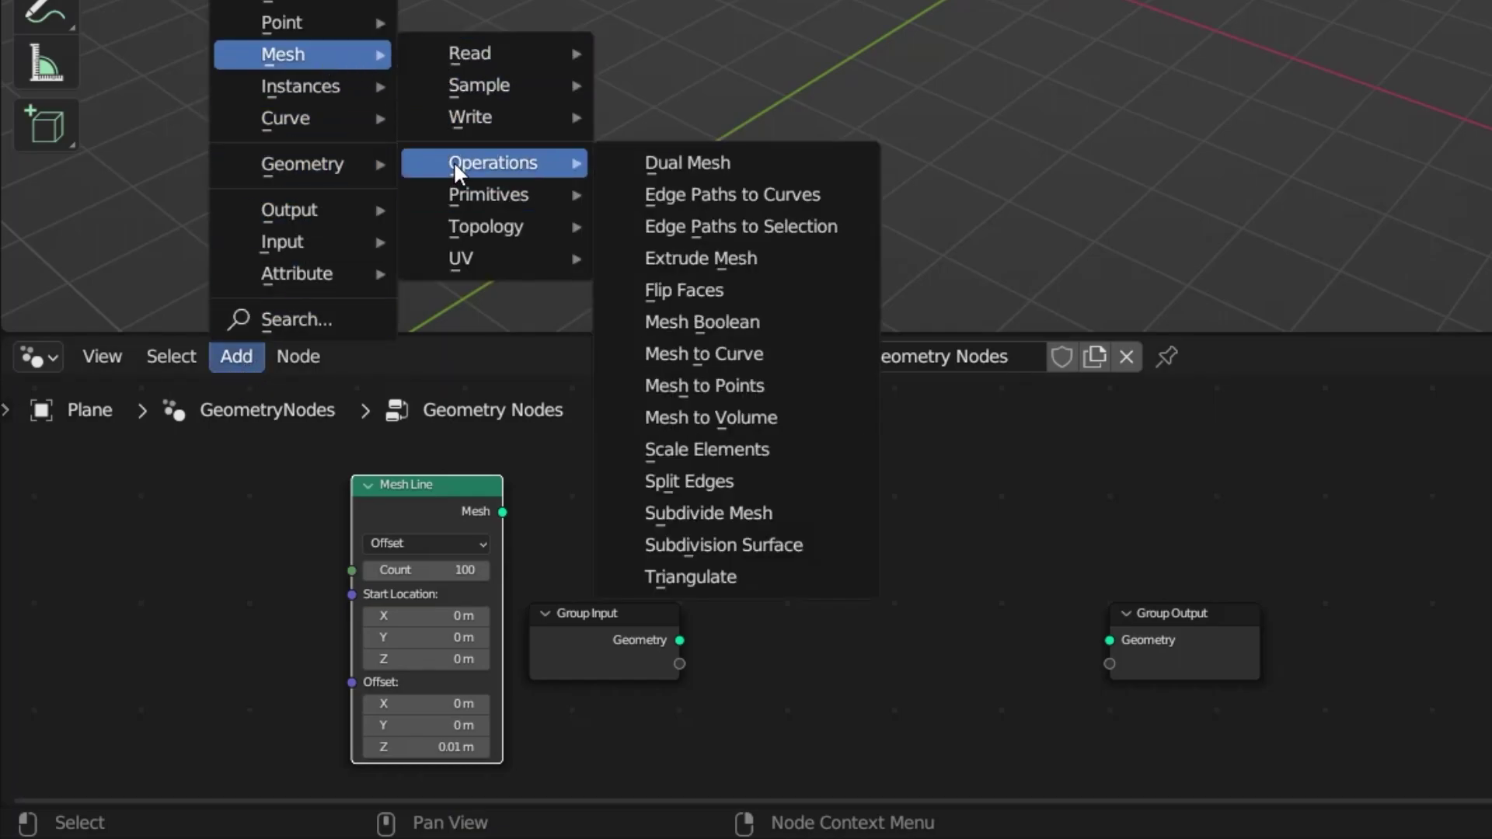
left_click(698, 387)
left_click(723, 478)
left_click_drag(503, 511, 738, 572)
key("Escape")
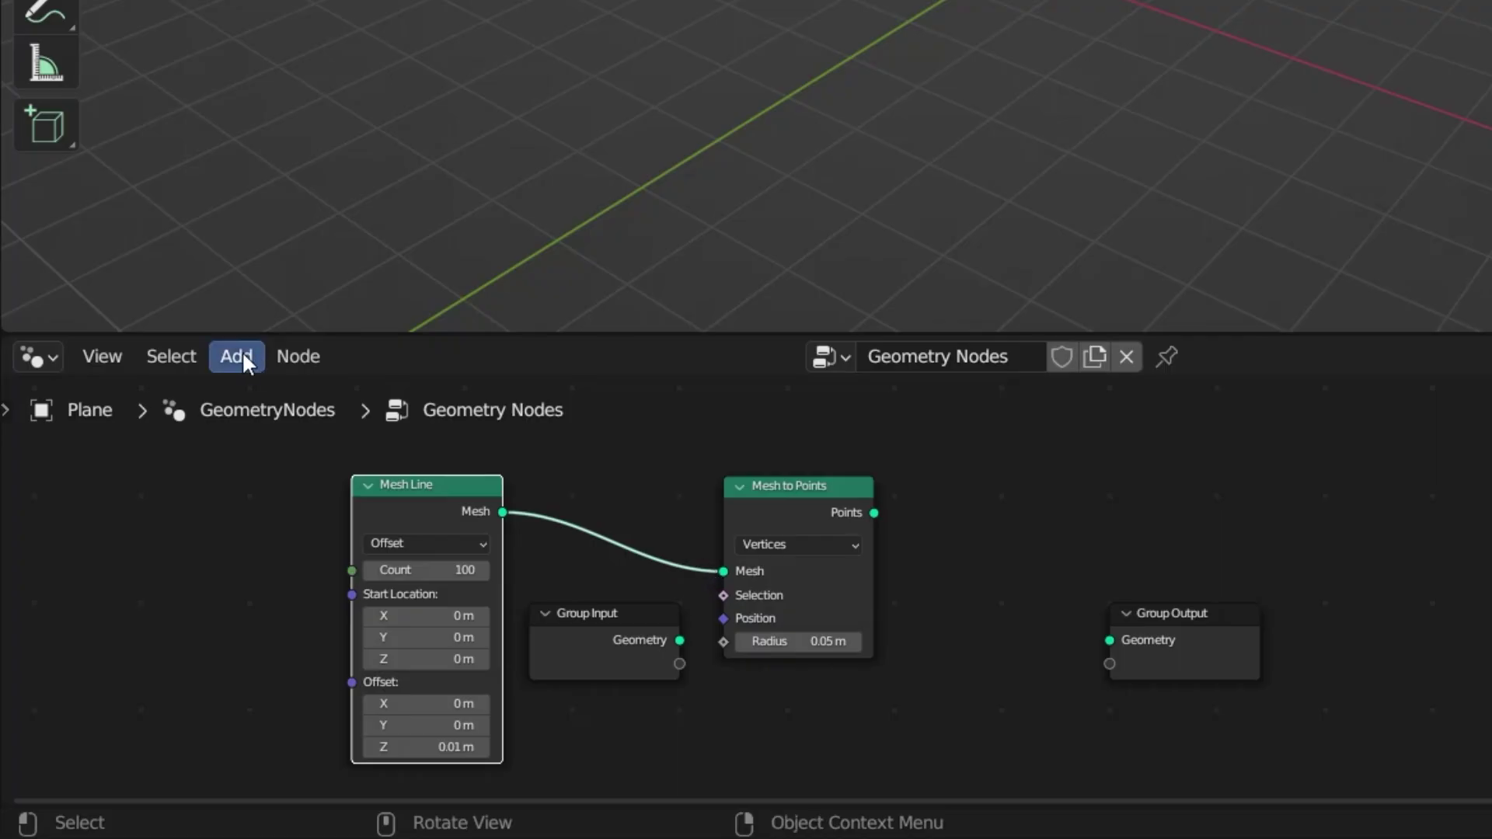
Add an Instance on Points node and connect the Mesh to Points output into its Points.
left_click(143, 545)
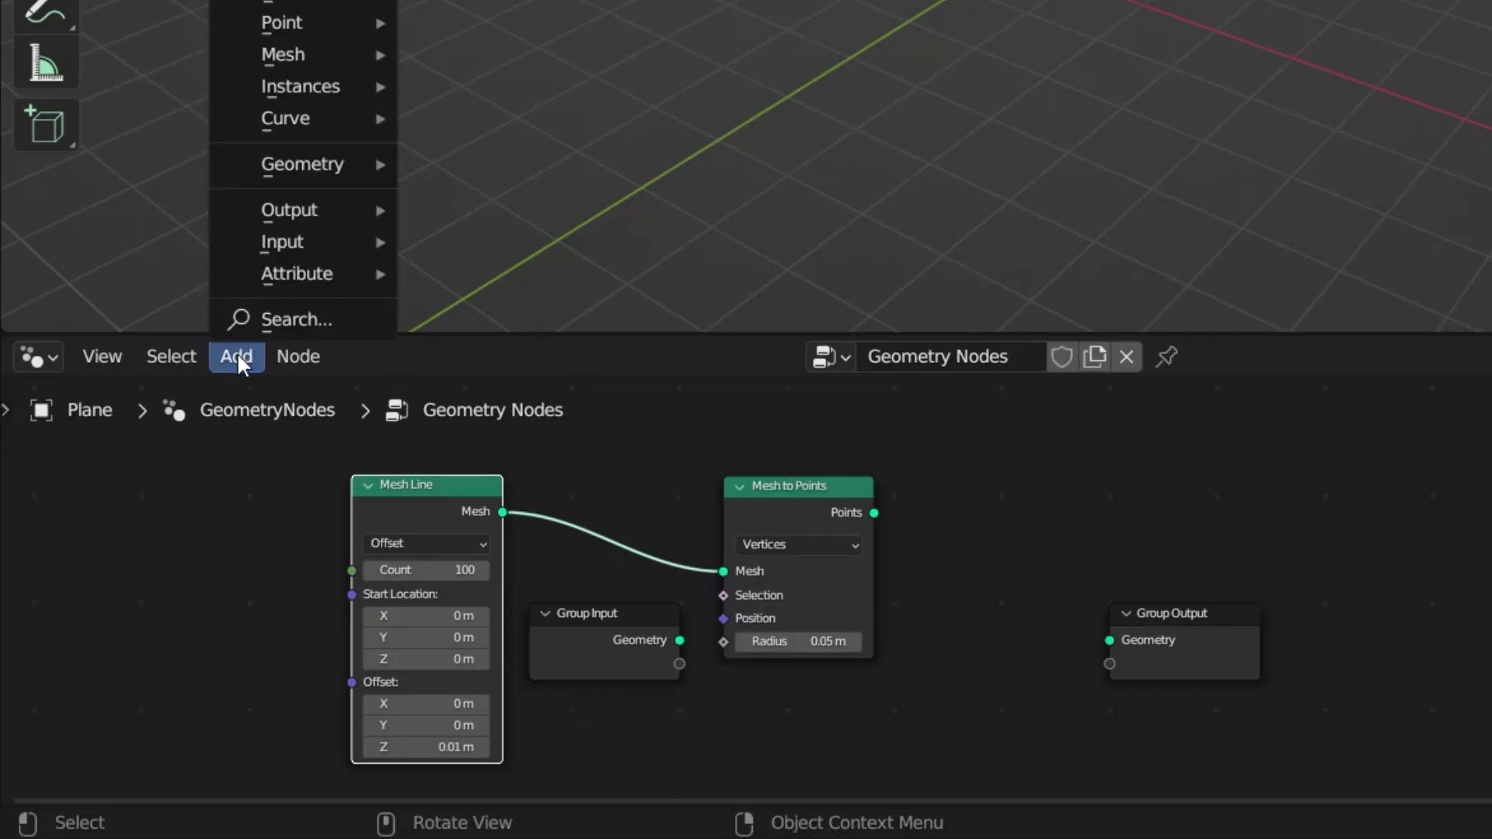
mouse_move(182, 544)
mouse_move(236, 356)
mouse_move(323, 86)
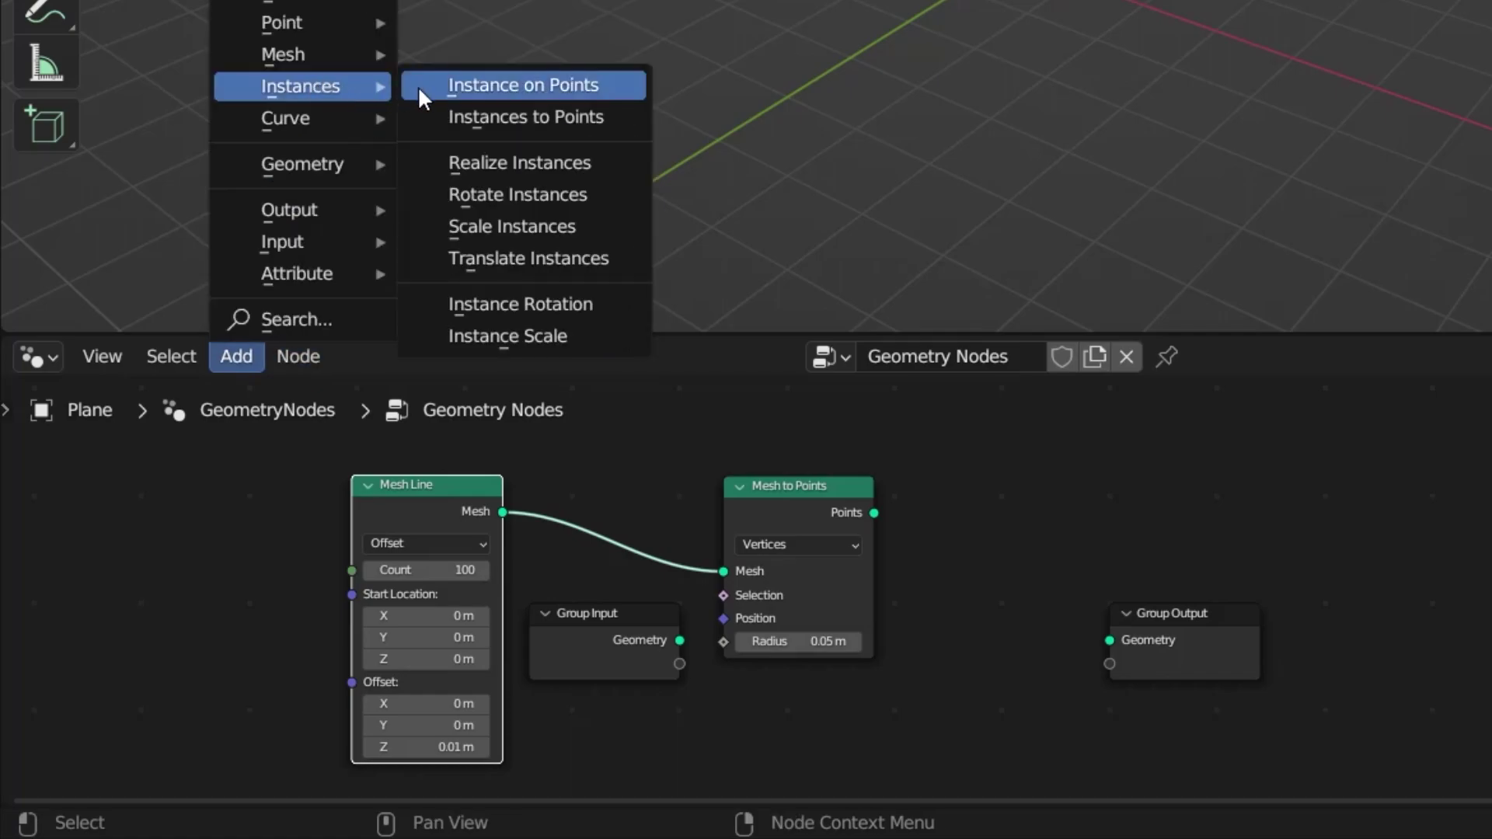
left_click(505, 86)
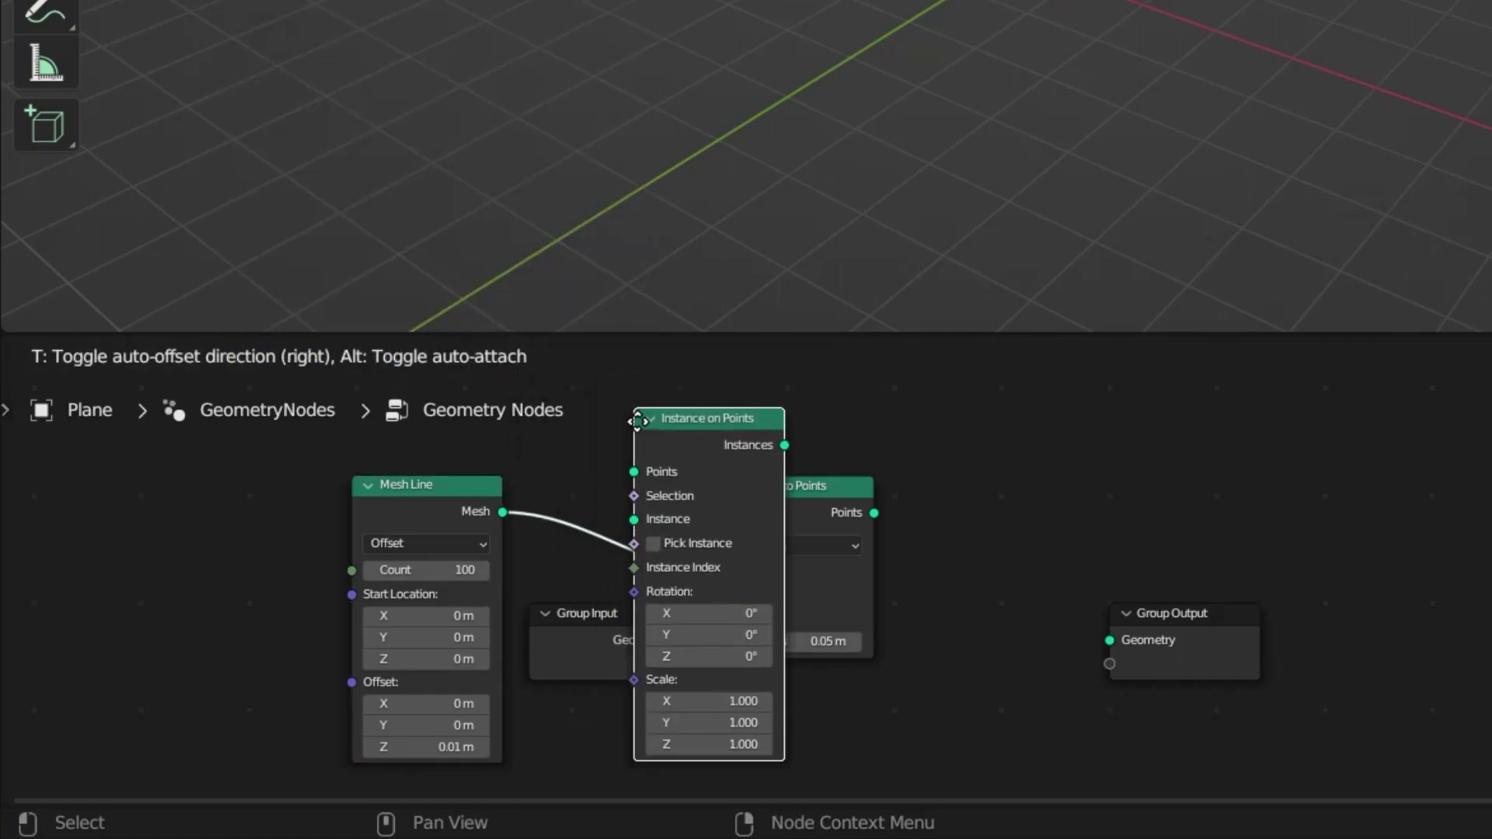
left_click(894, 446)
left_click(786, 488)
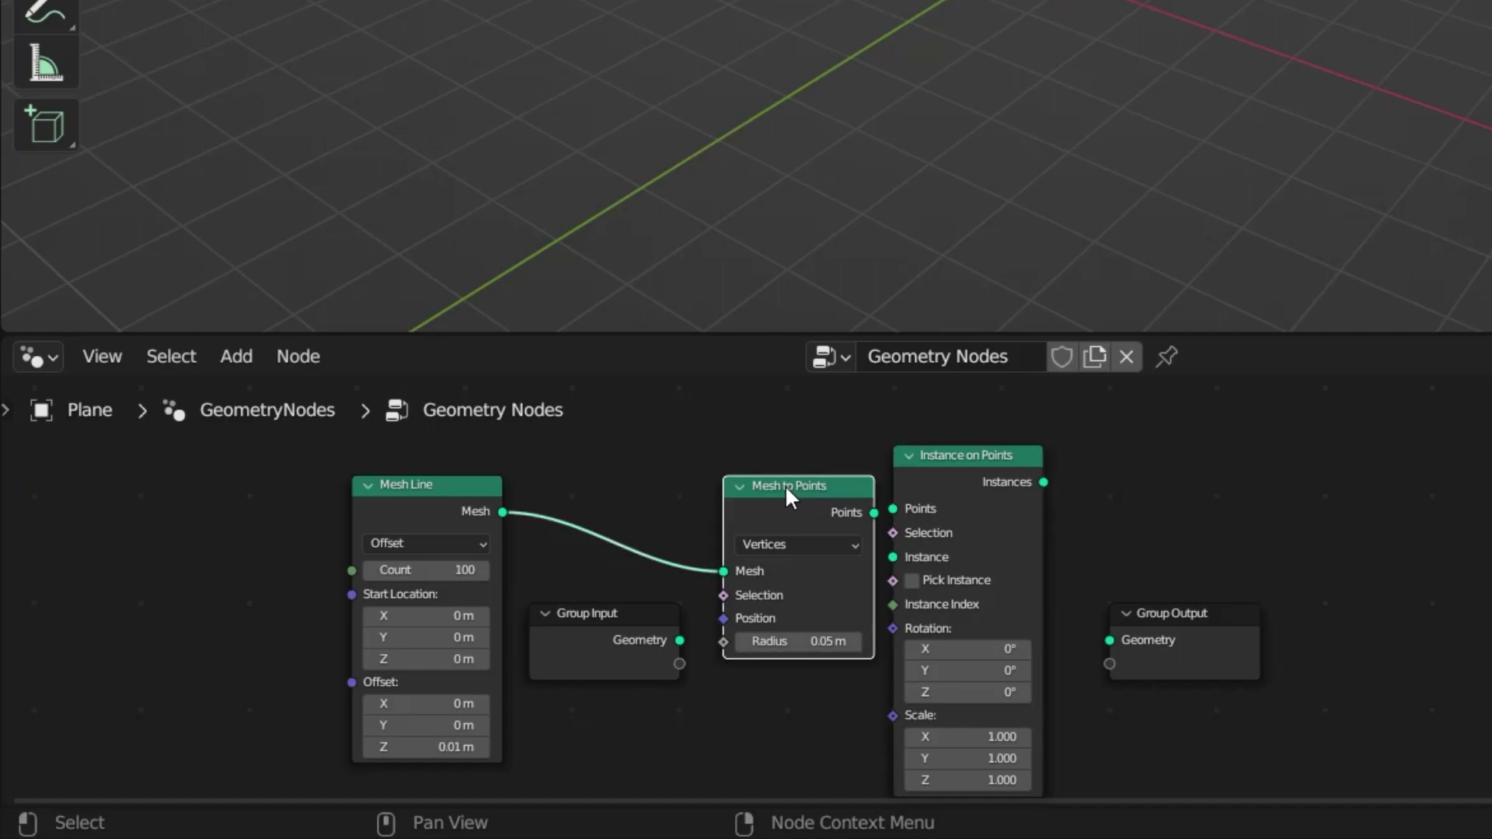
left_click_drag(869, 514, 896, 512)
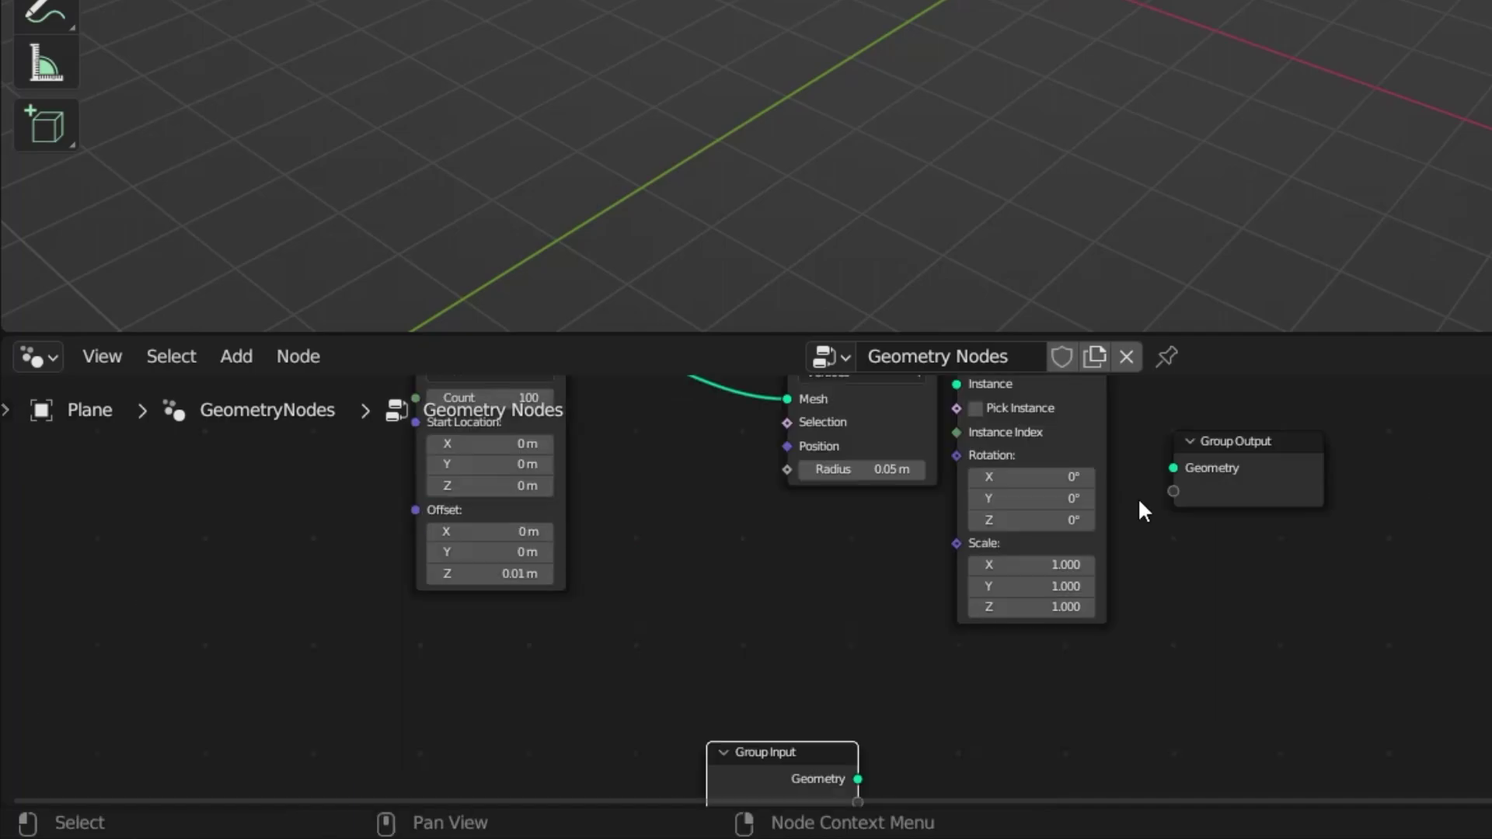
left_click_drag(1206, 451, 1231, 759)
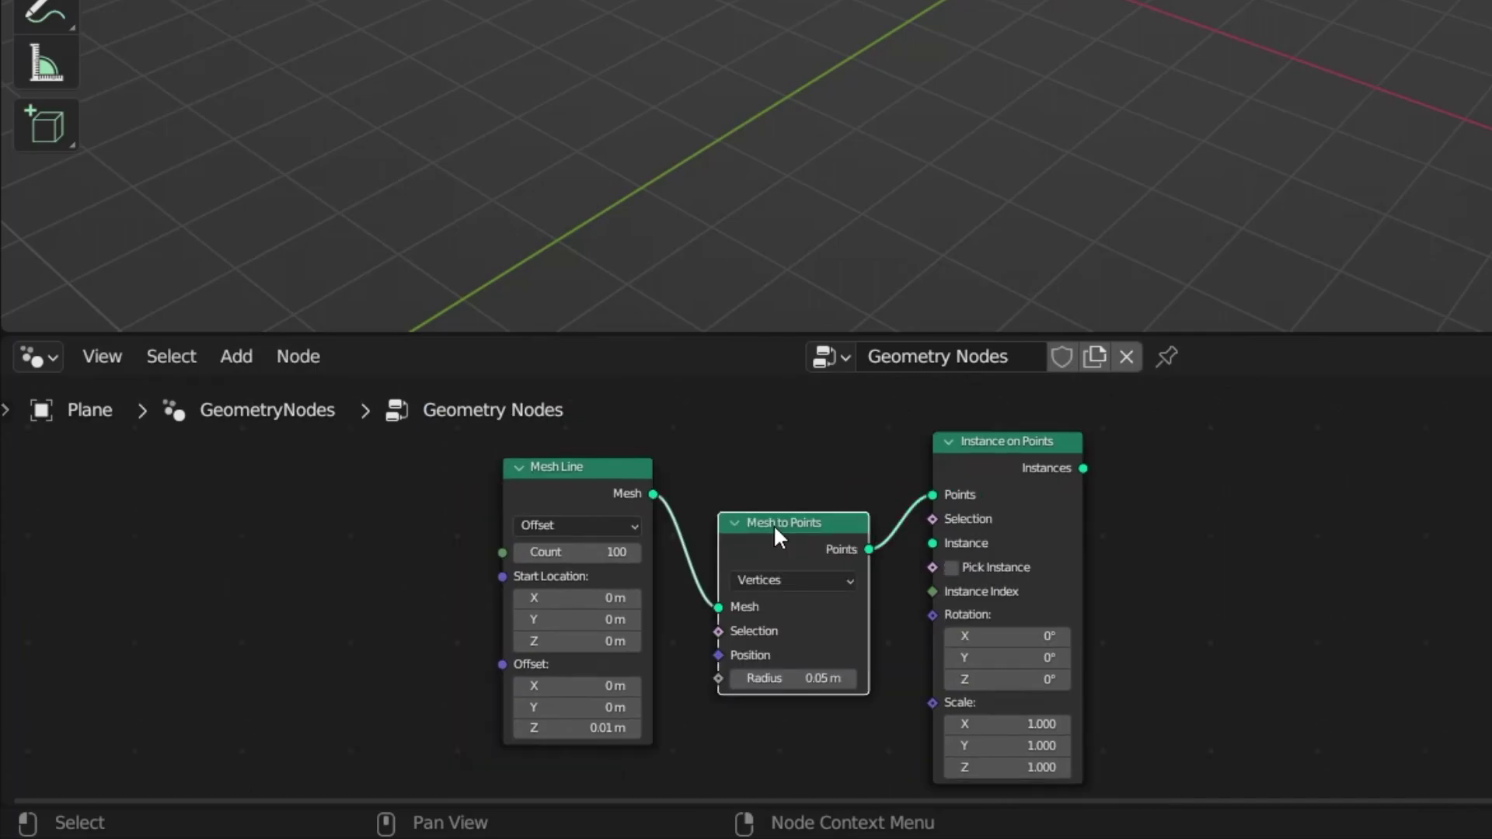
left_click_drag(772, 524, 790, 544)
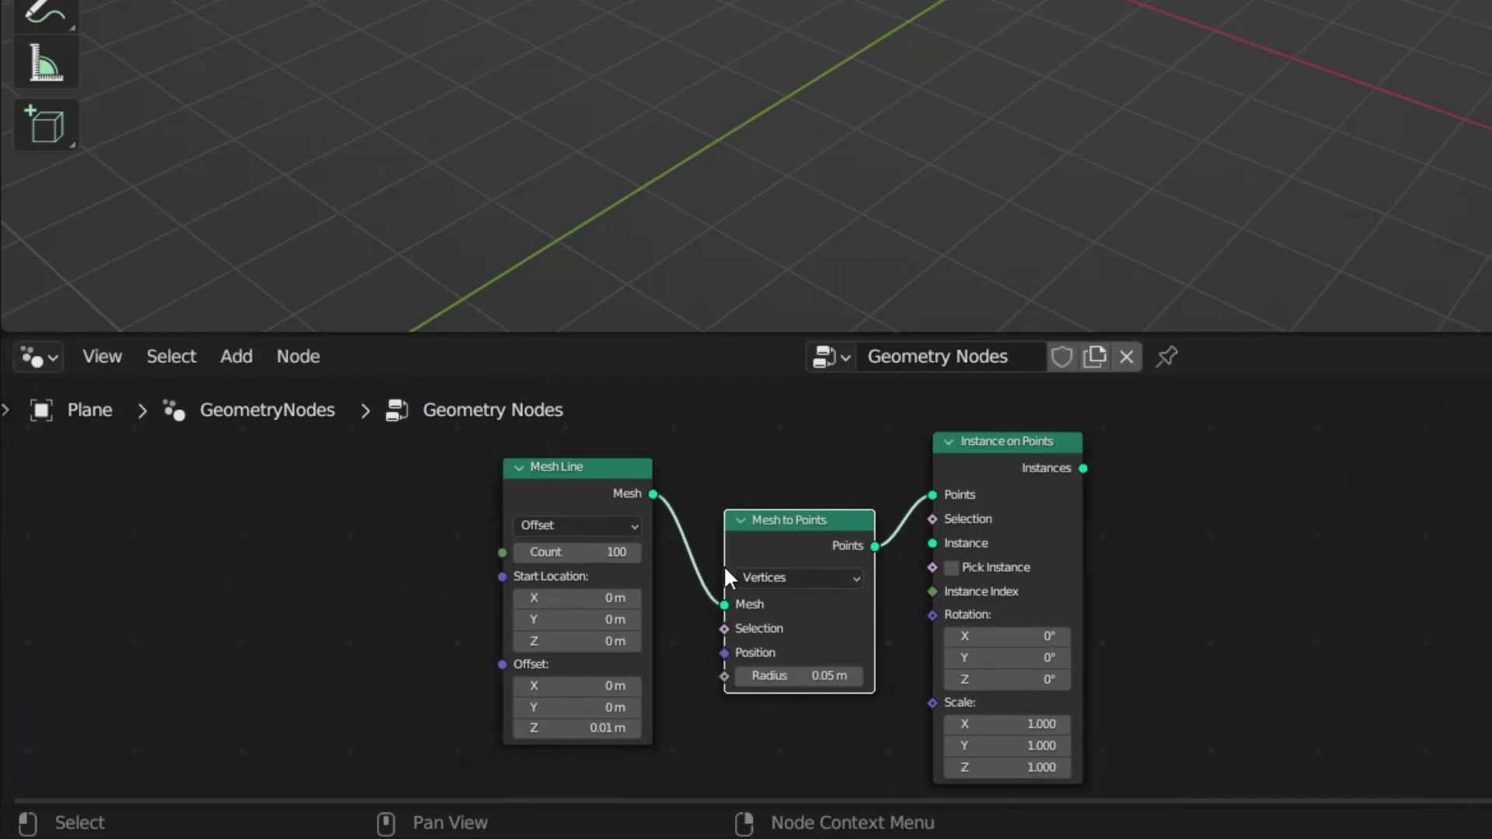
Feed the plane's geometry from Group Input as the instance and send instances to Group Output.
middle_click_drag(1237, 763, 1228, 541)
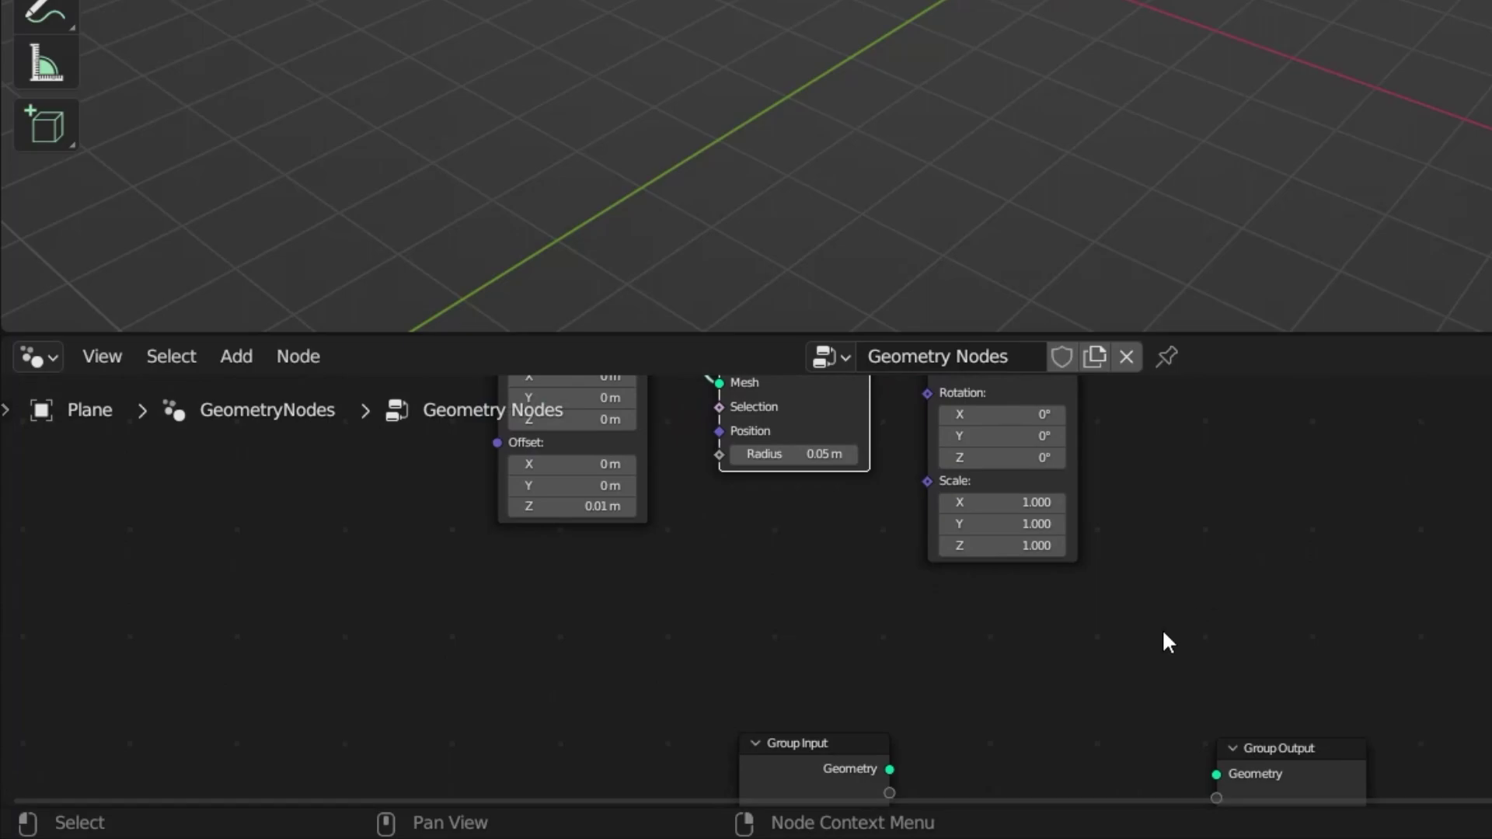
left_click_drag(808, 742, 779, 556)
middle_click_drag(1199, 520, 1113, 669)
left_click_drag(783, 753, 834, 470)
middle_click_drag(993, 408, 968, 454)
left_click_drag(966, 445, 1082, 702)
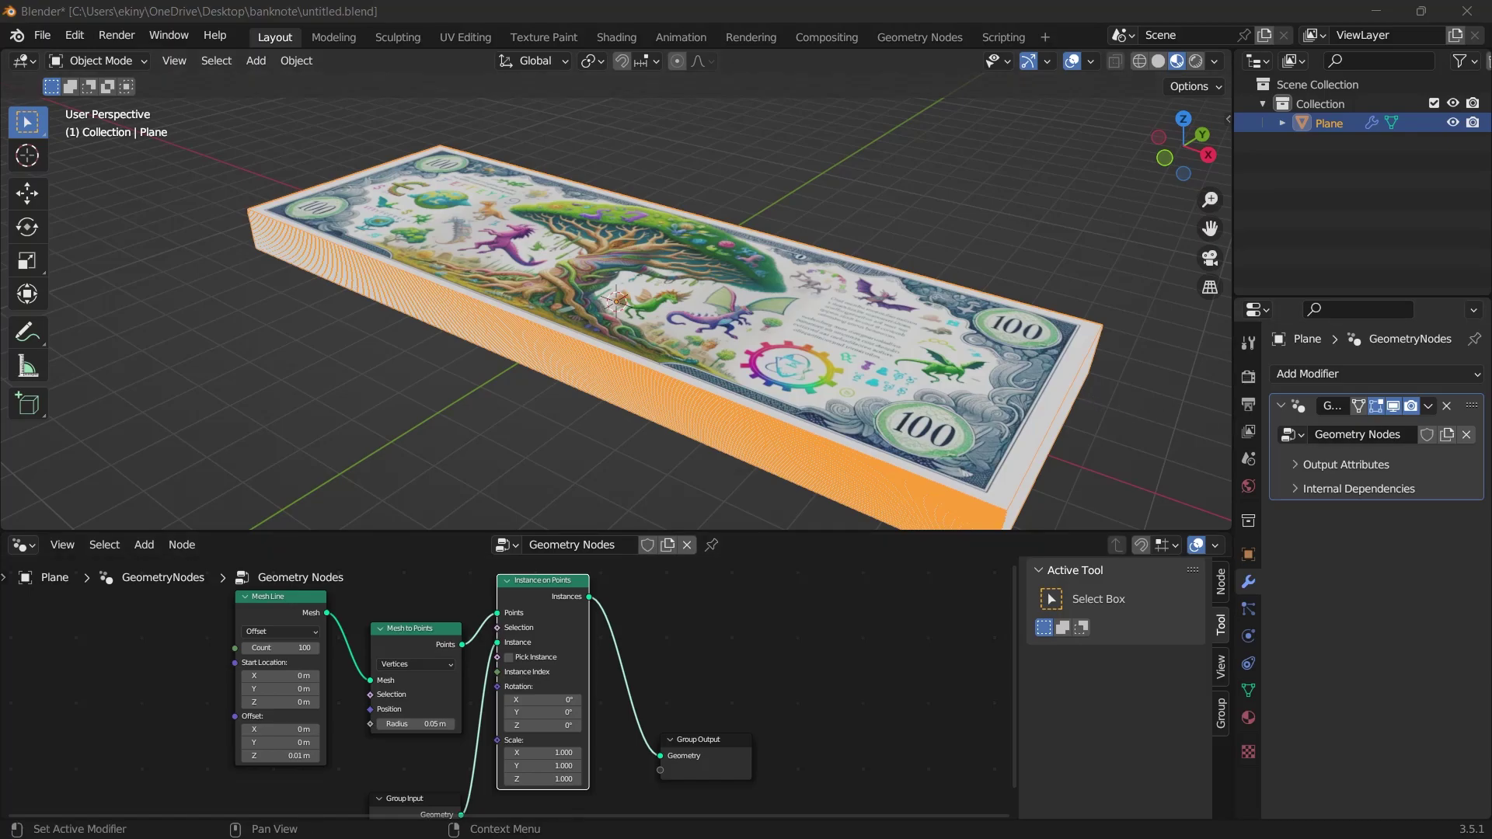
Add a Translate Instances node and route Group Output's Geometry through its Instances output.
left_click(144, 545)
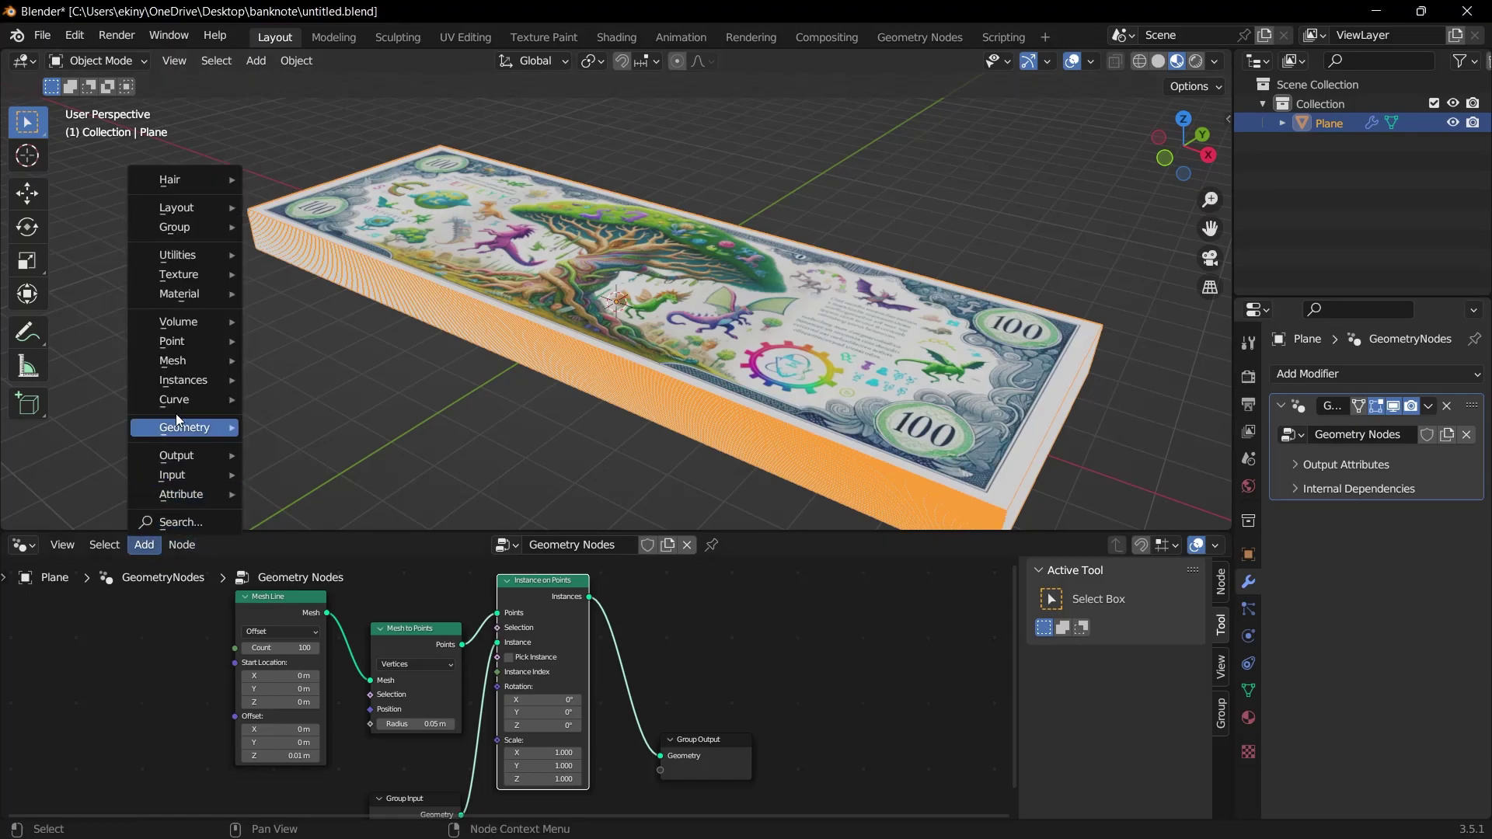
mouse_move(182, 384)
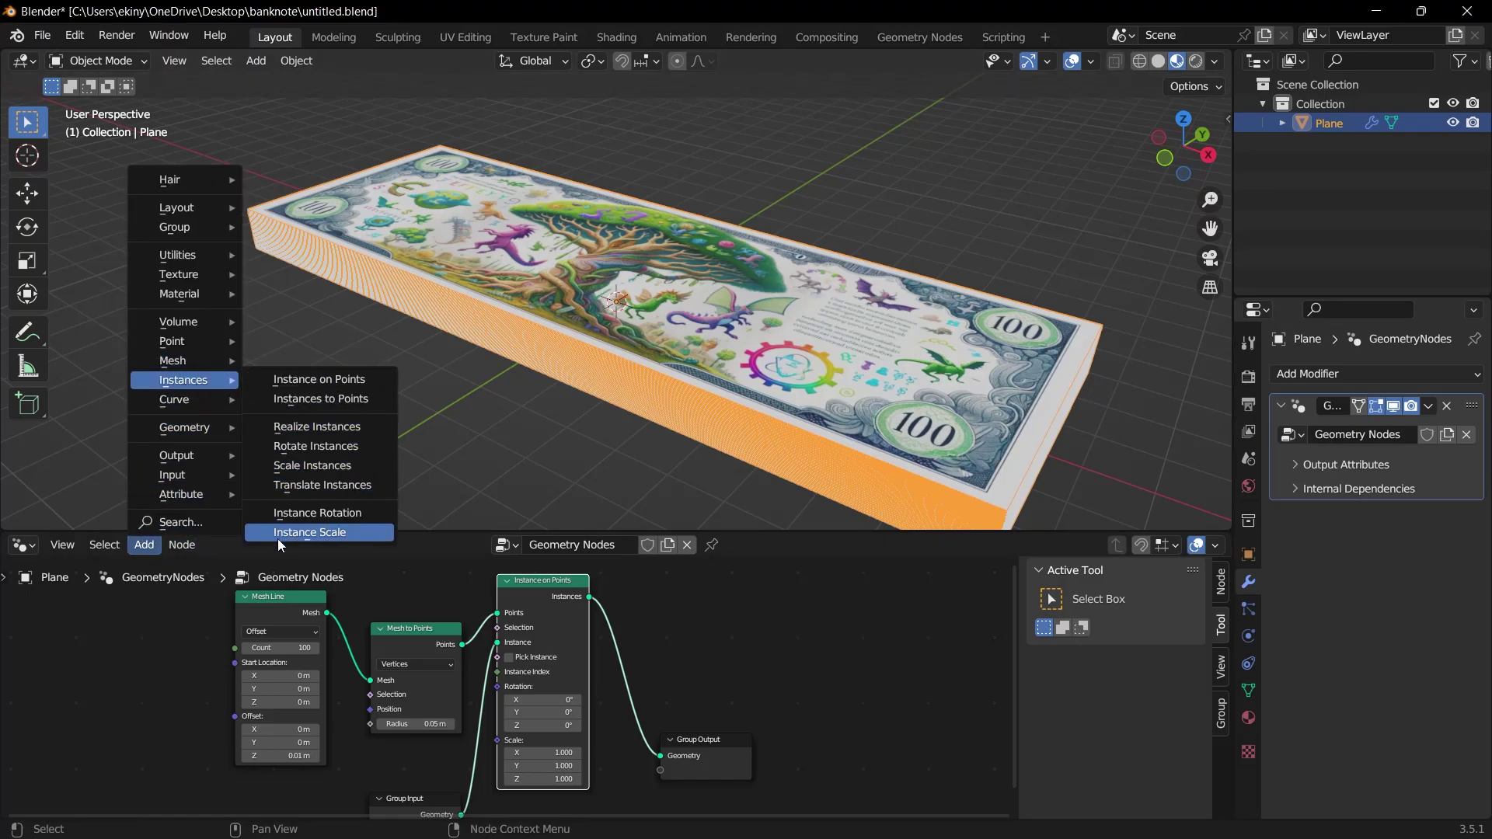
left_click(306, 485)
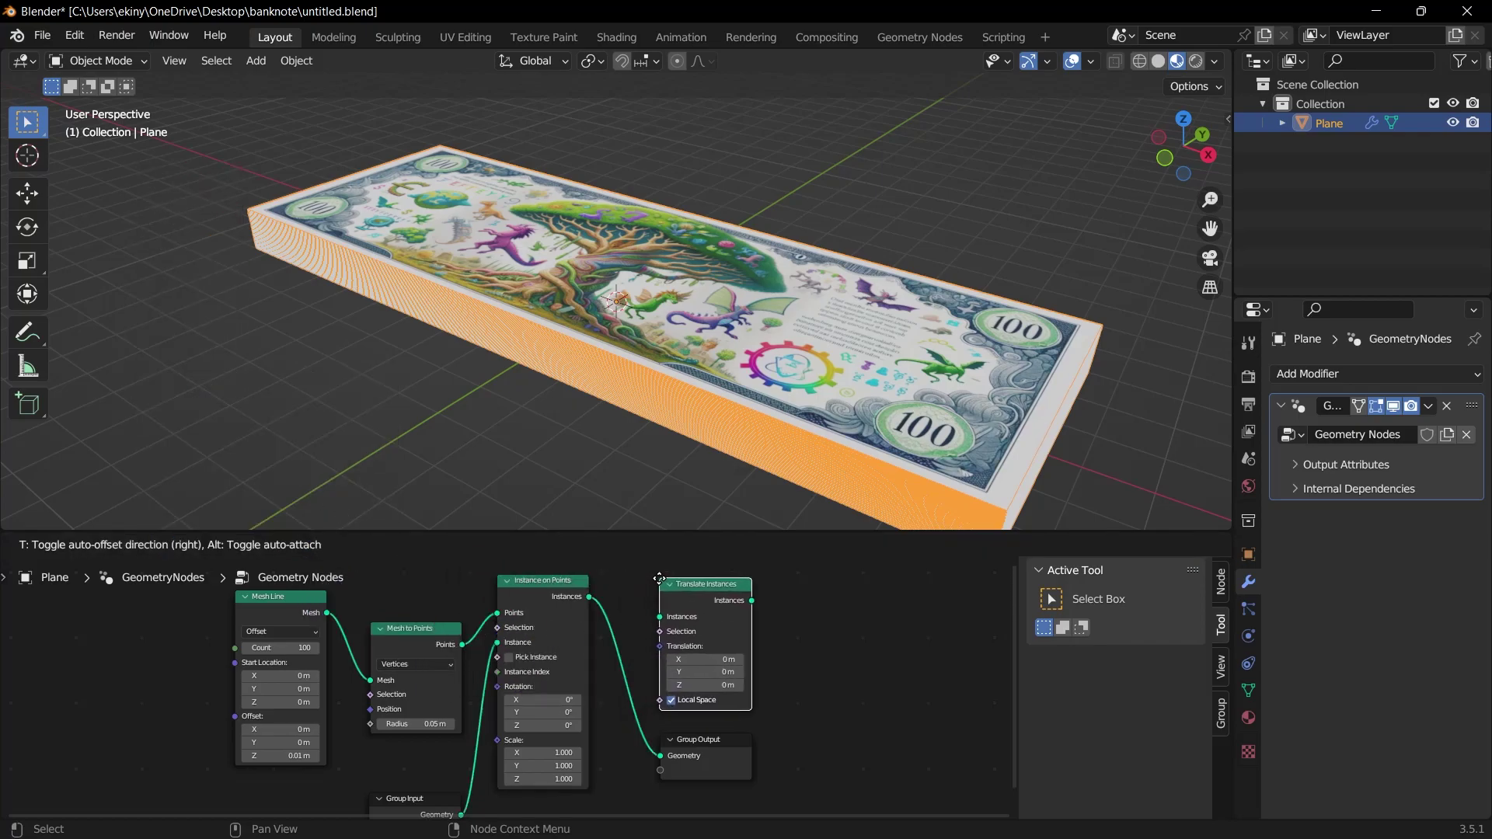
left_click(656, 579)
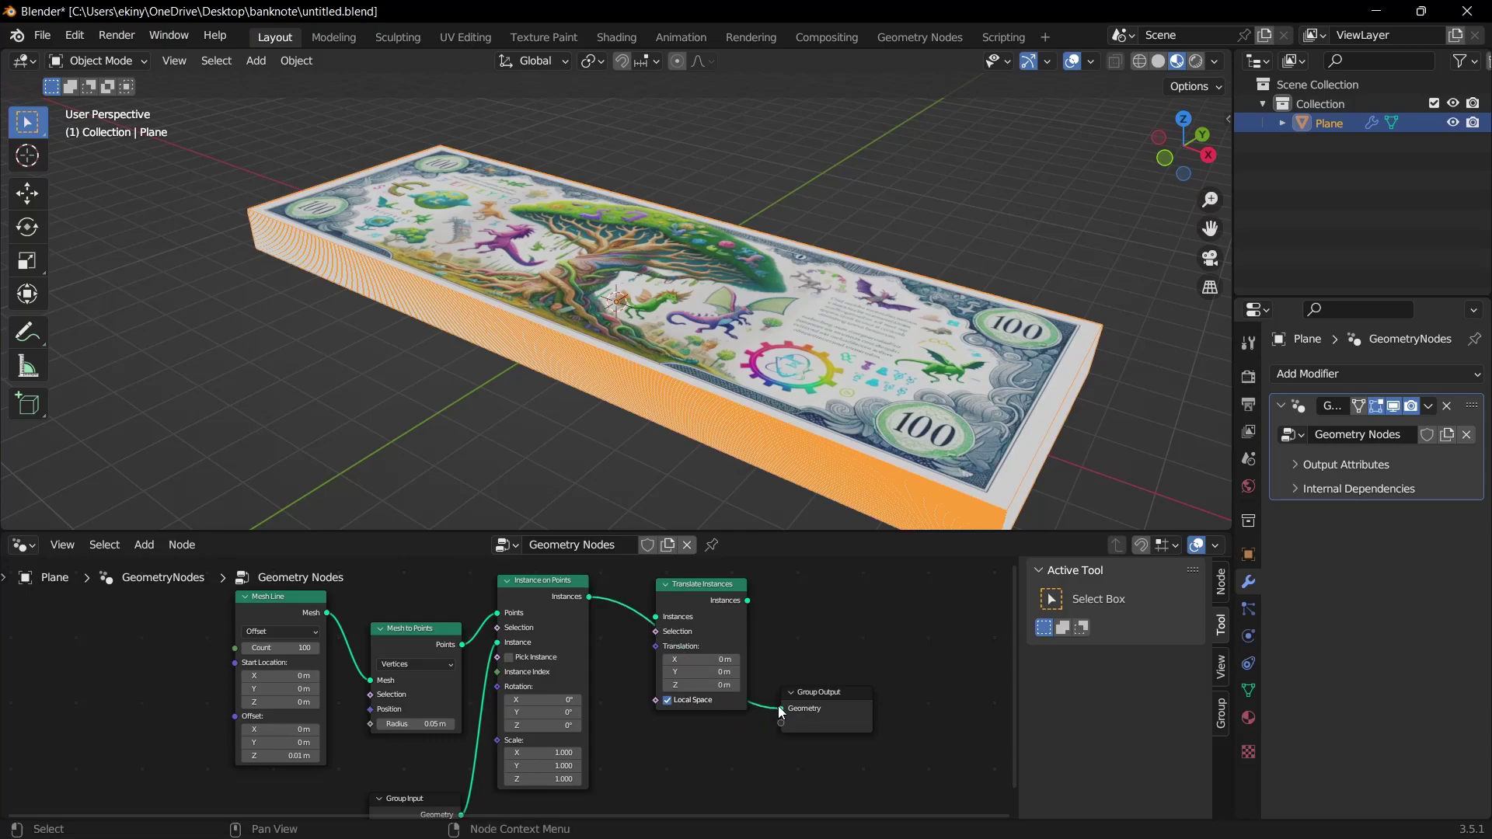
left_click_drag(780, 709, 655, 617)
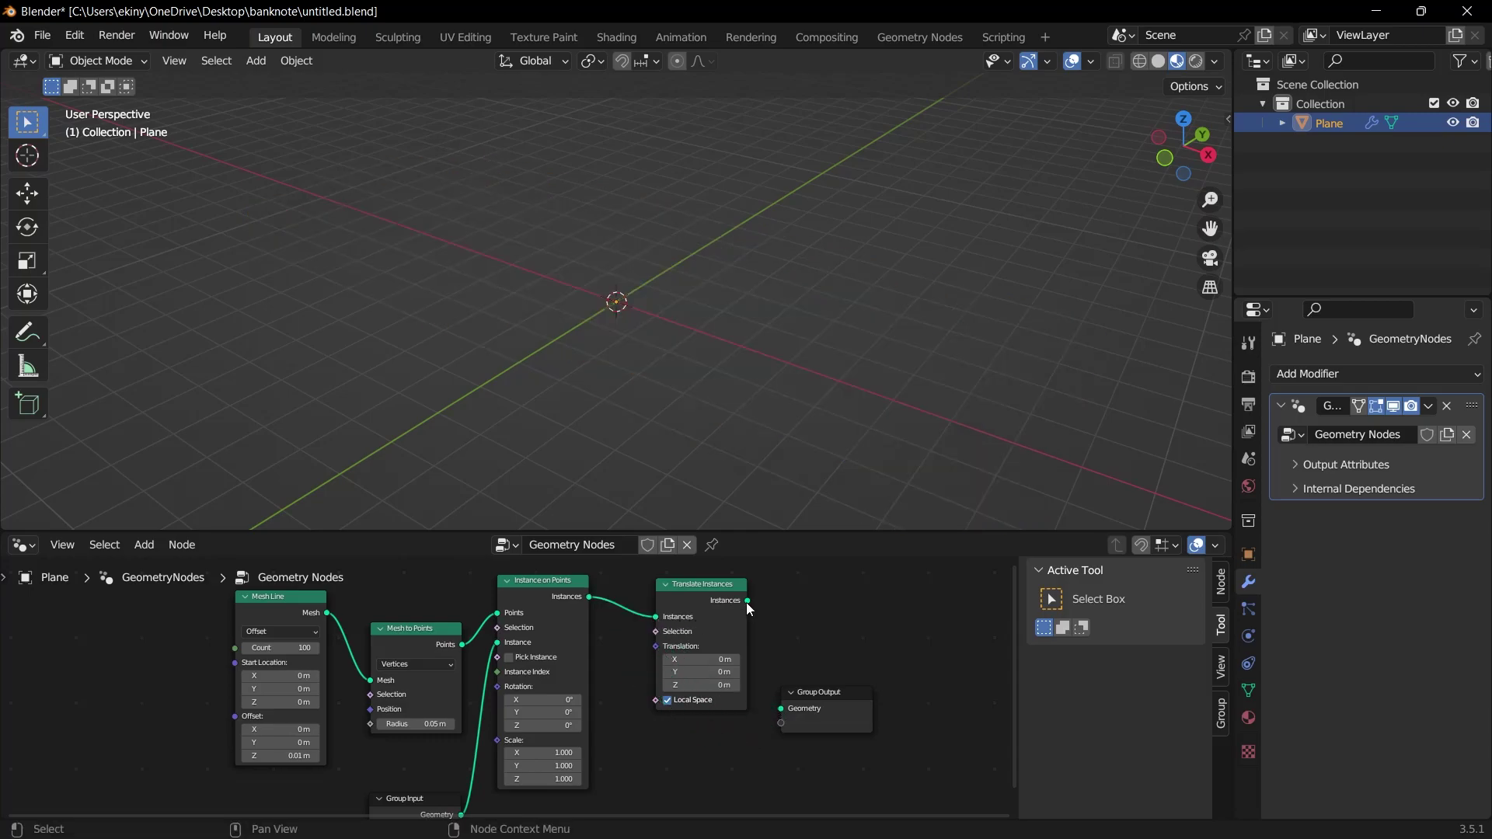
left_click_drag(747, 603, 753, 609)
left_click_drag(774, 710, 780, 708)
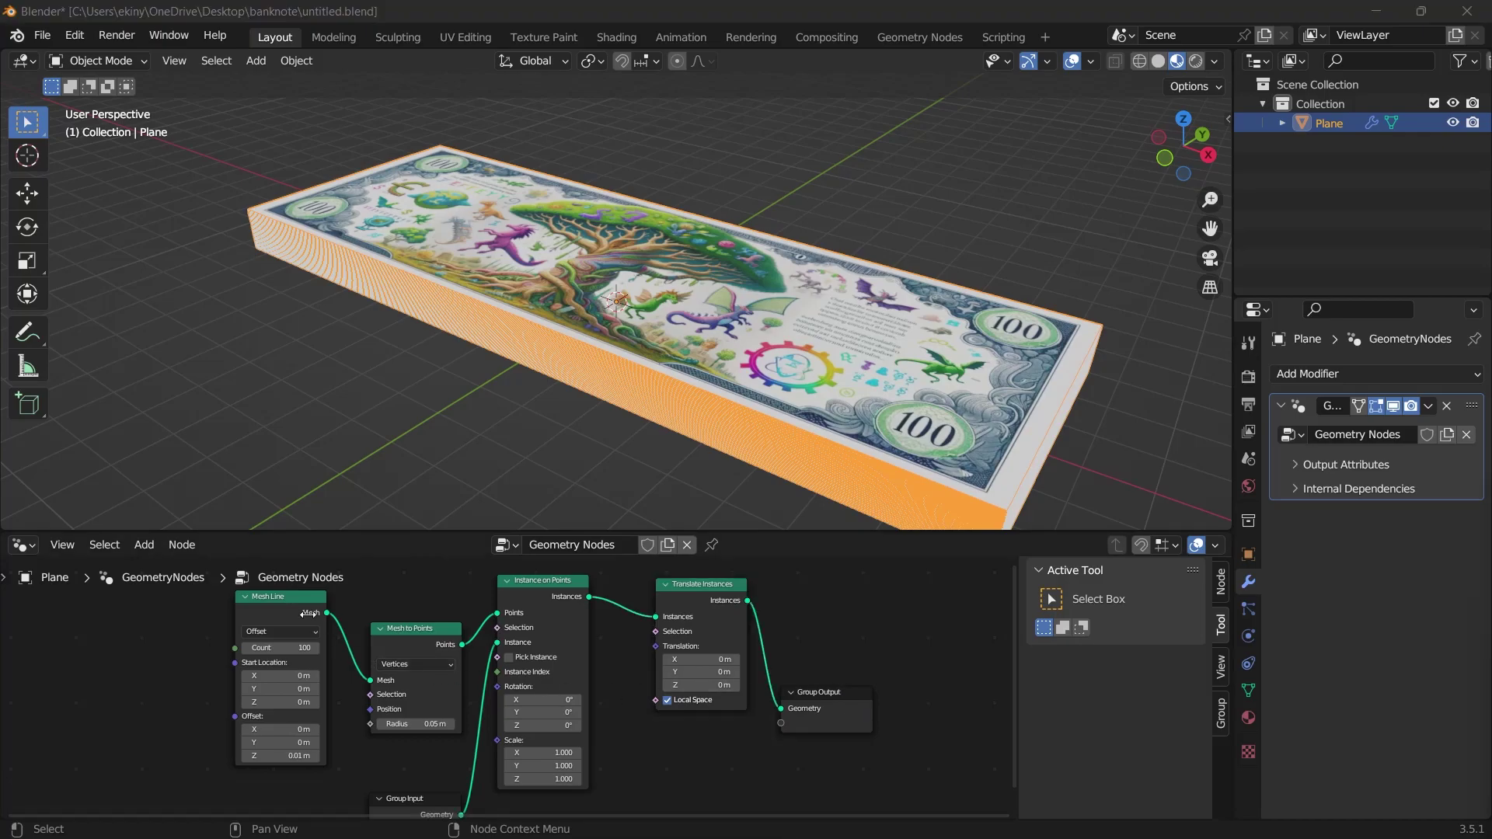
Add a Combine XYZ node below the link, moving Translate Instances right to make room.
left_click(144, 544)
mouse_move(179, 255)
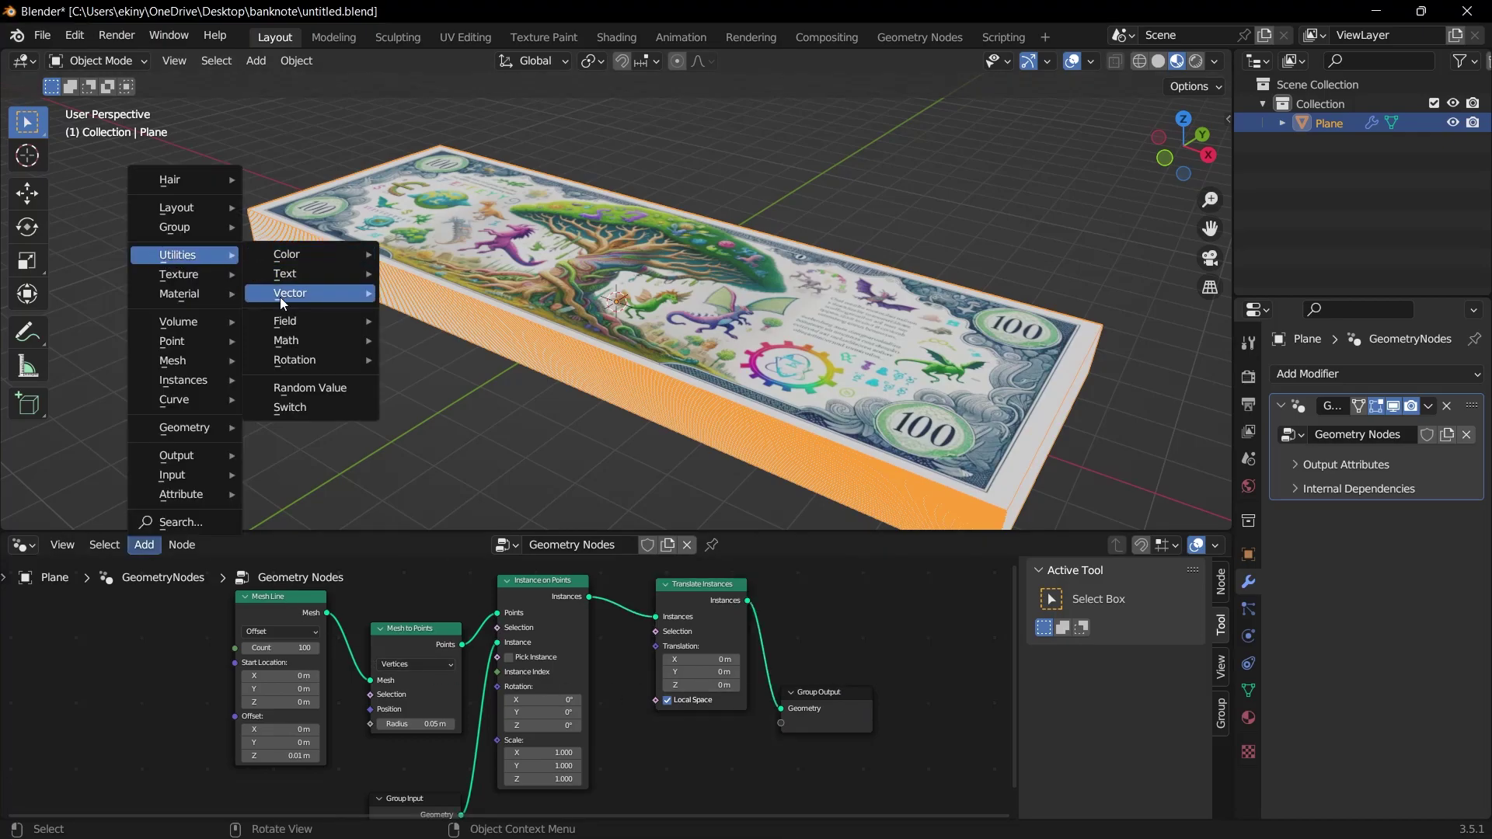
mouse_move(286, 294)
left_click(424, 361)
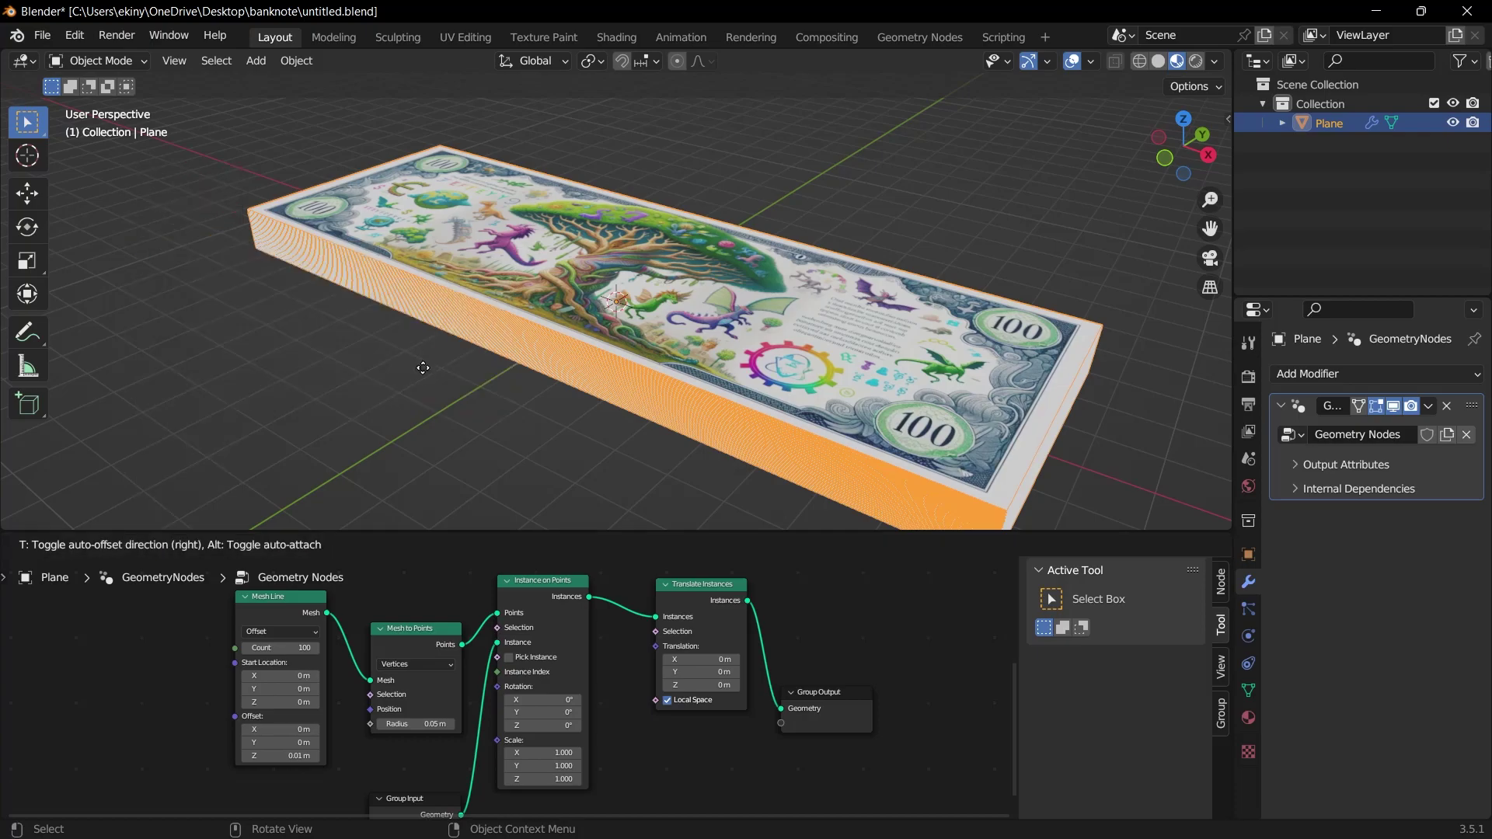
left_click(745, 606)
left_click_drag(744, 607, 812, 610)
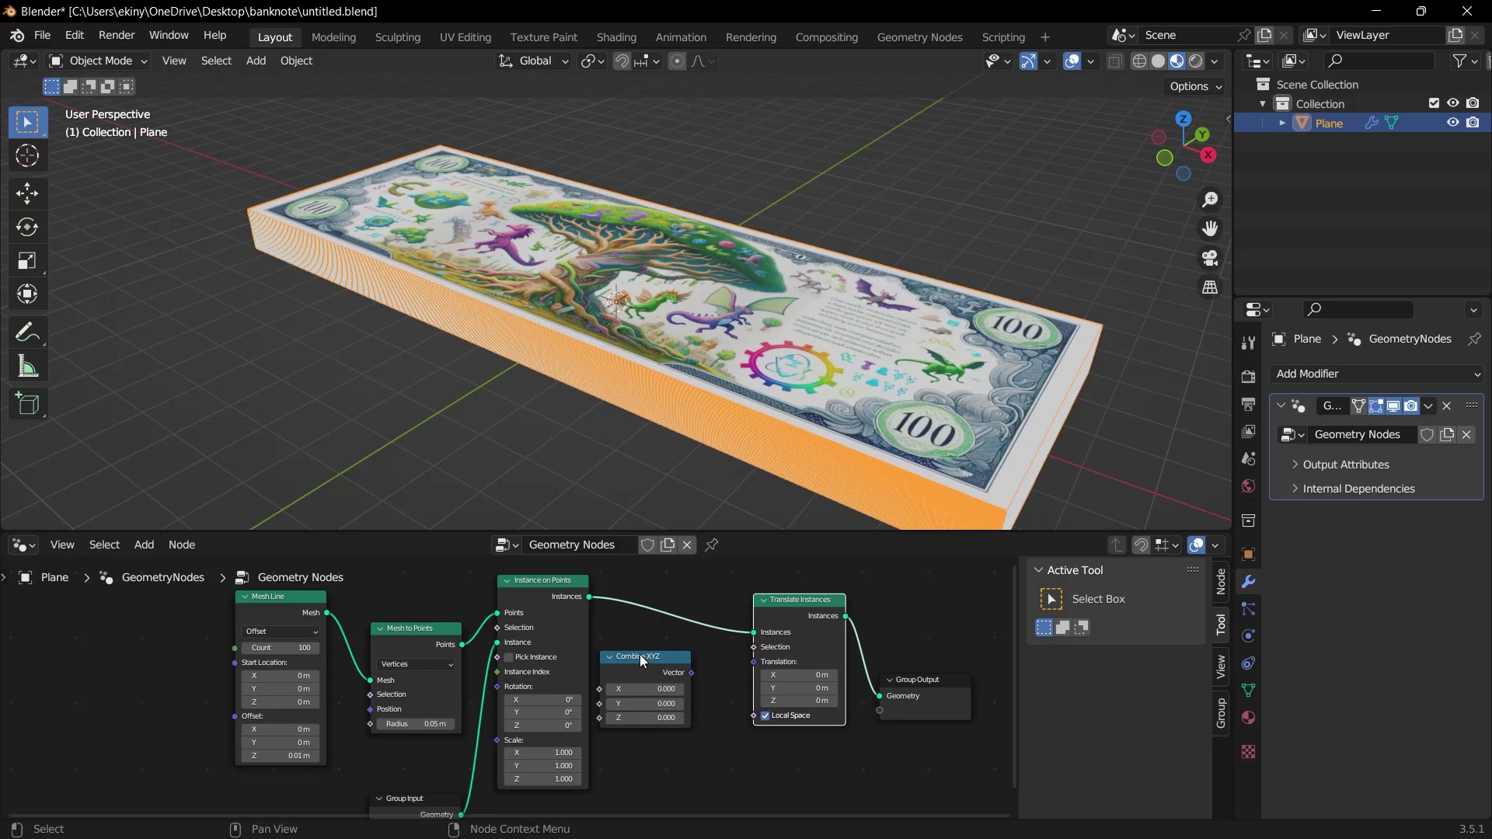
left_click_drag(640, 654, 654, 669)
left_click(144, 545)
mouse_move(191, 254)
mouse_move(264, 295)
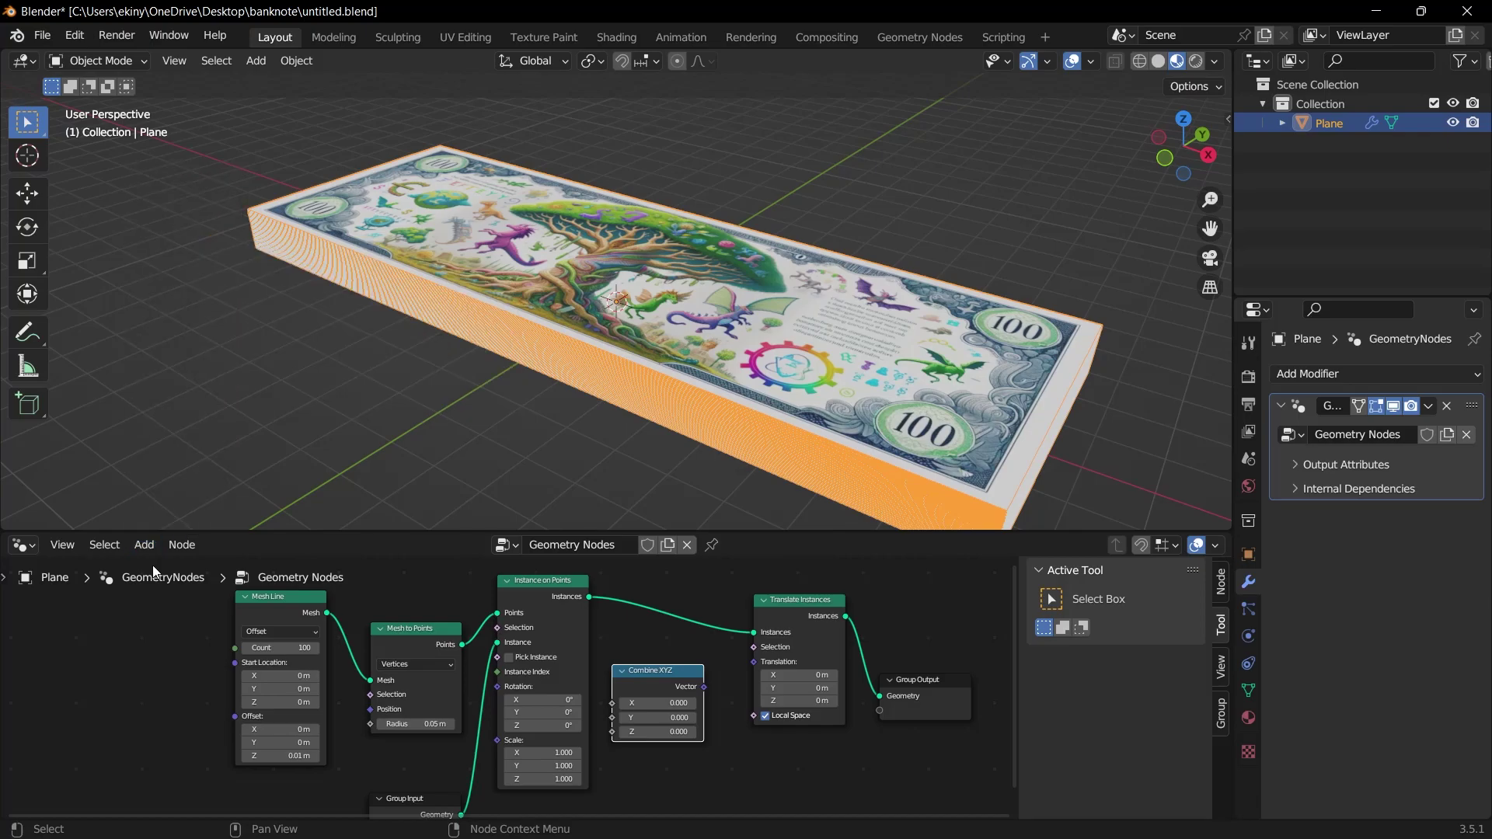
Search for 'random' and place a Random Value node above Combine XYZ.
left_click(148, 548)
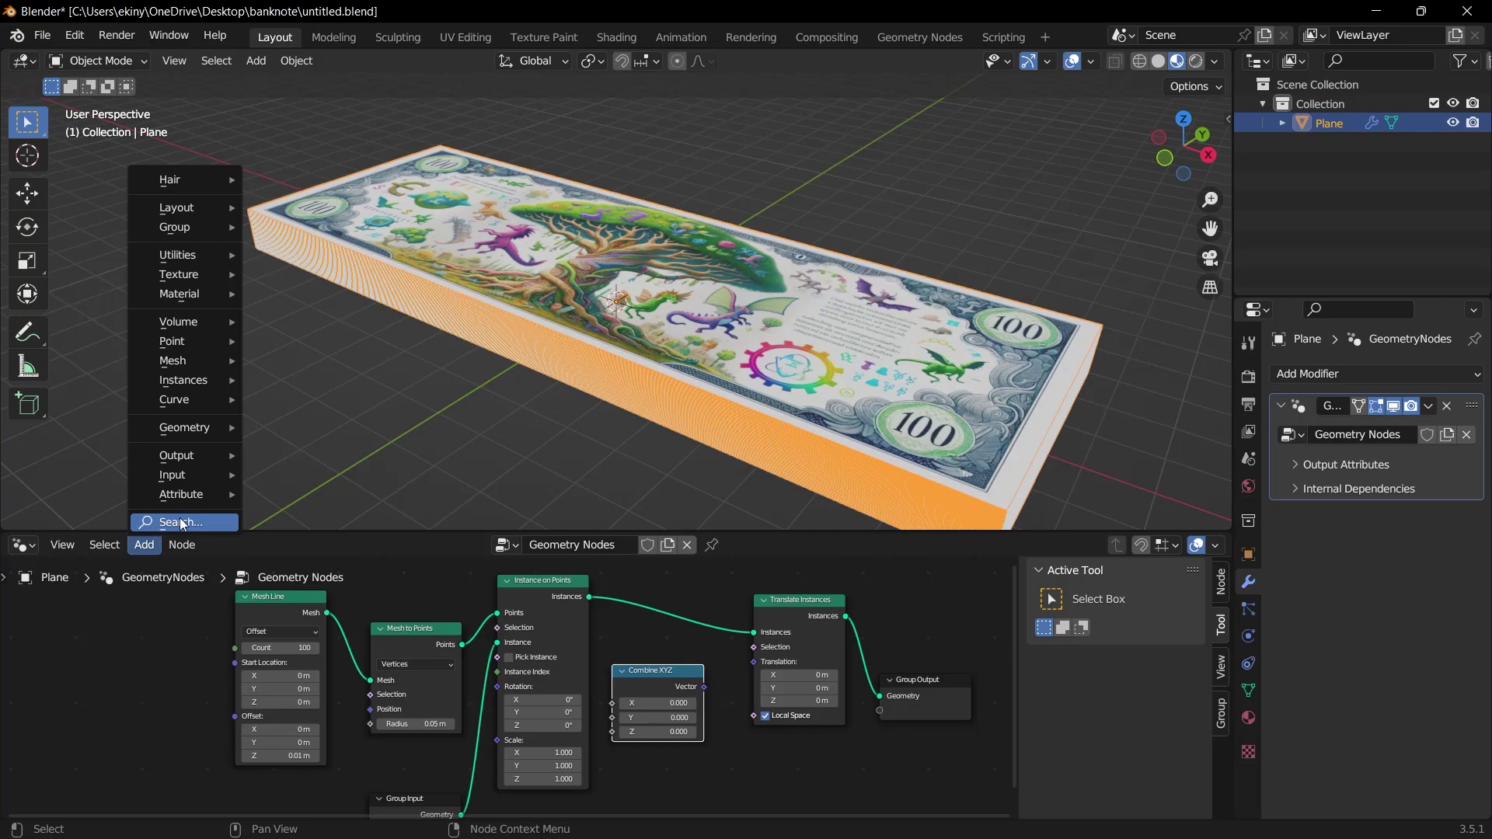
left_click(181, 522)
type("rando")
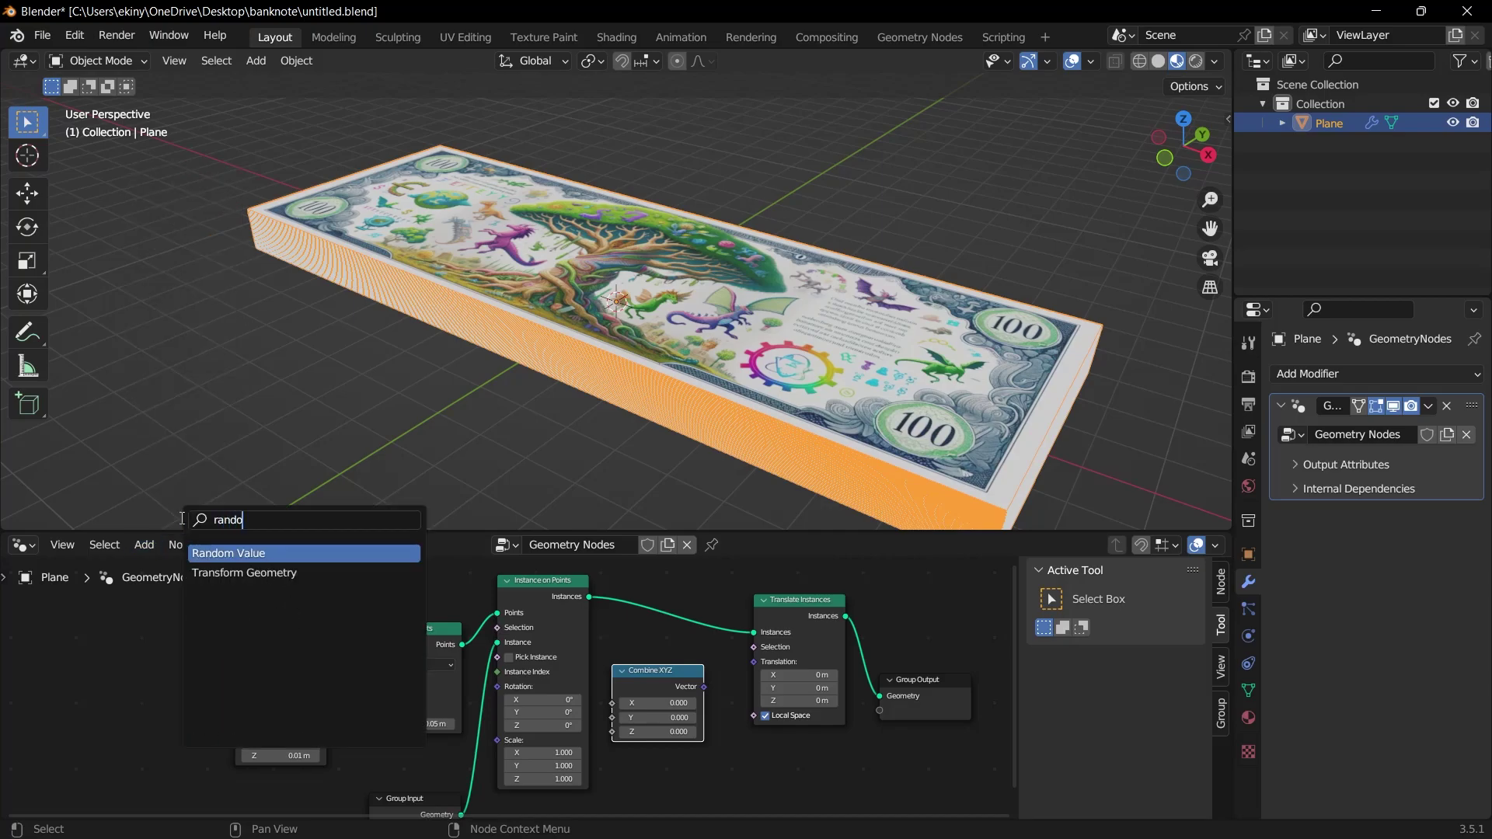
type("m")
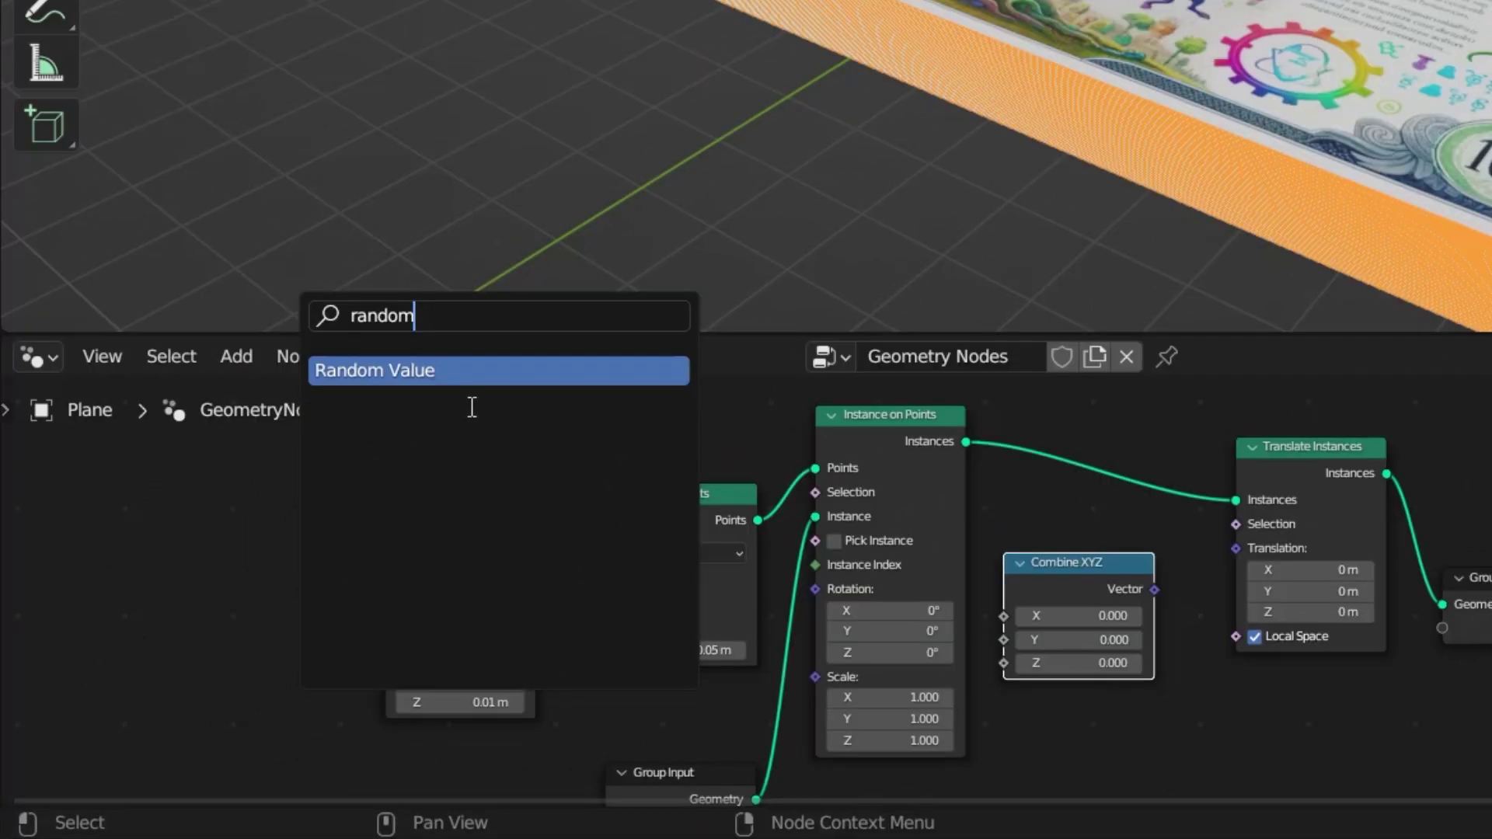
key("Return")
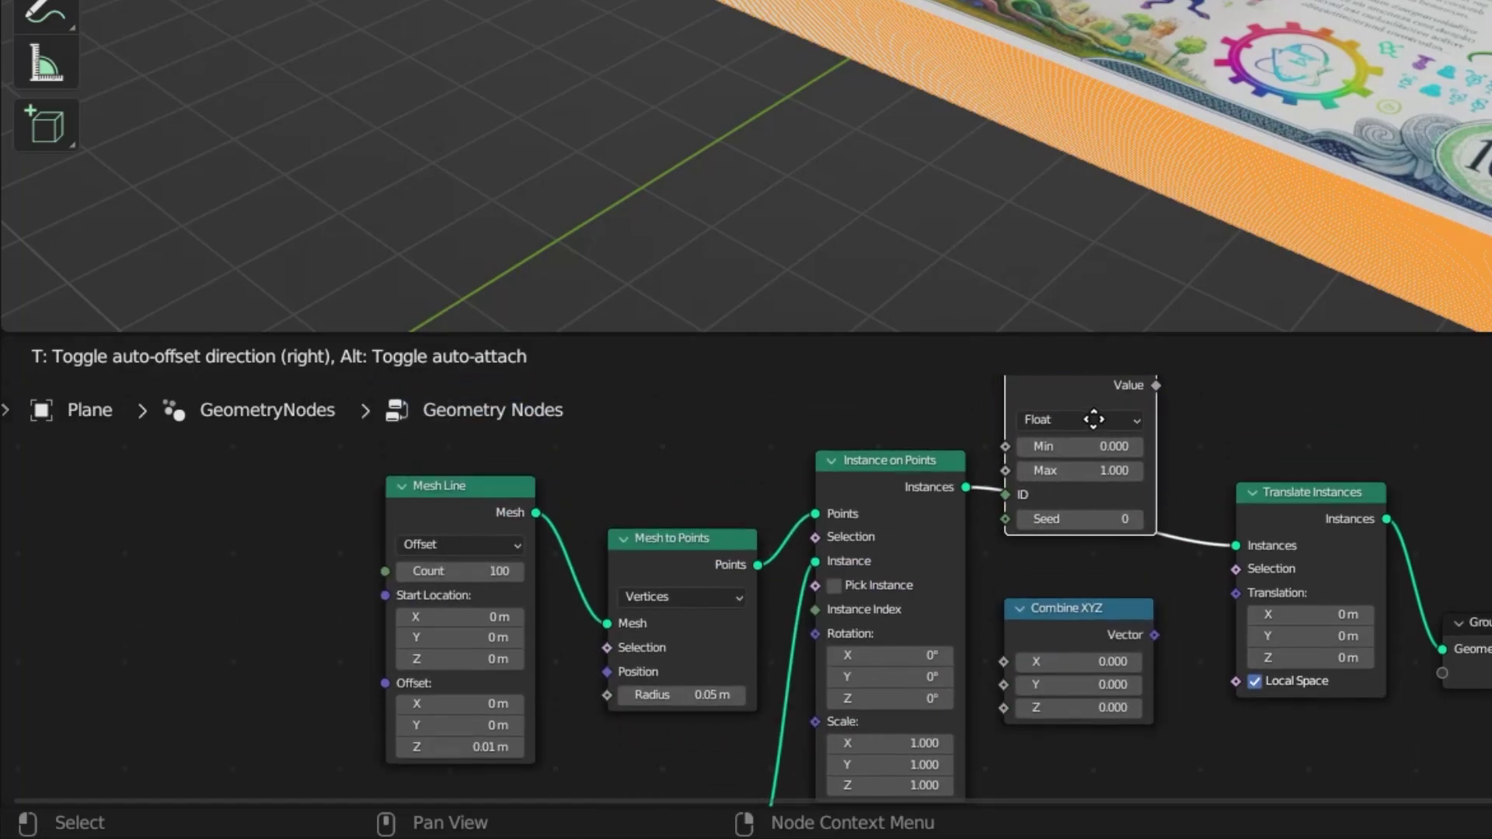
left_click(1113, 522)
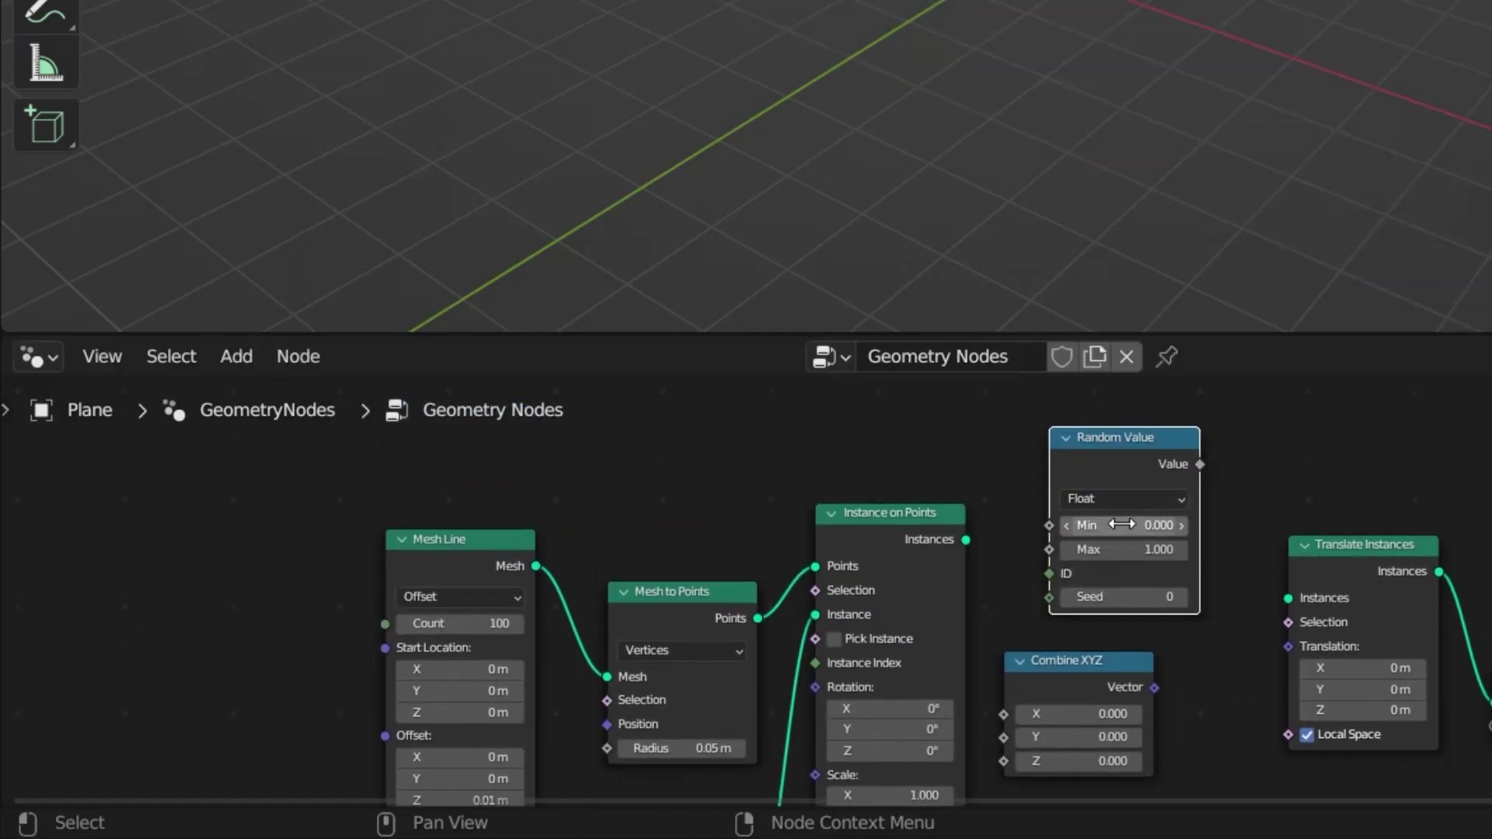
Set Random Value's range to -0.050 to 0.050, wire it into Combine XYZ's Y, Vector into Translation.
left_click(1125, 528)
type("-0")
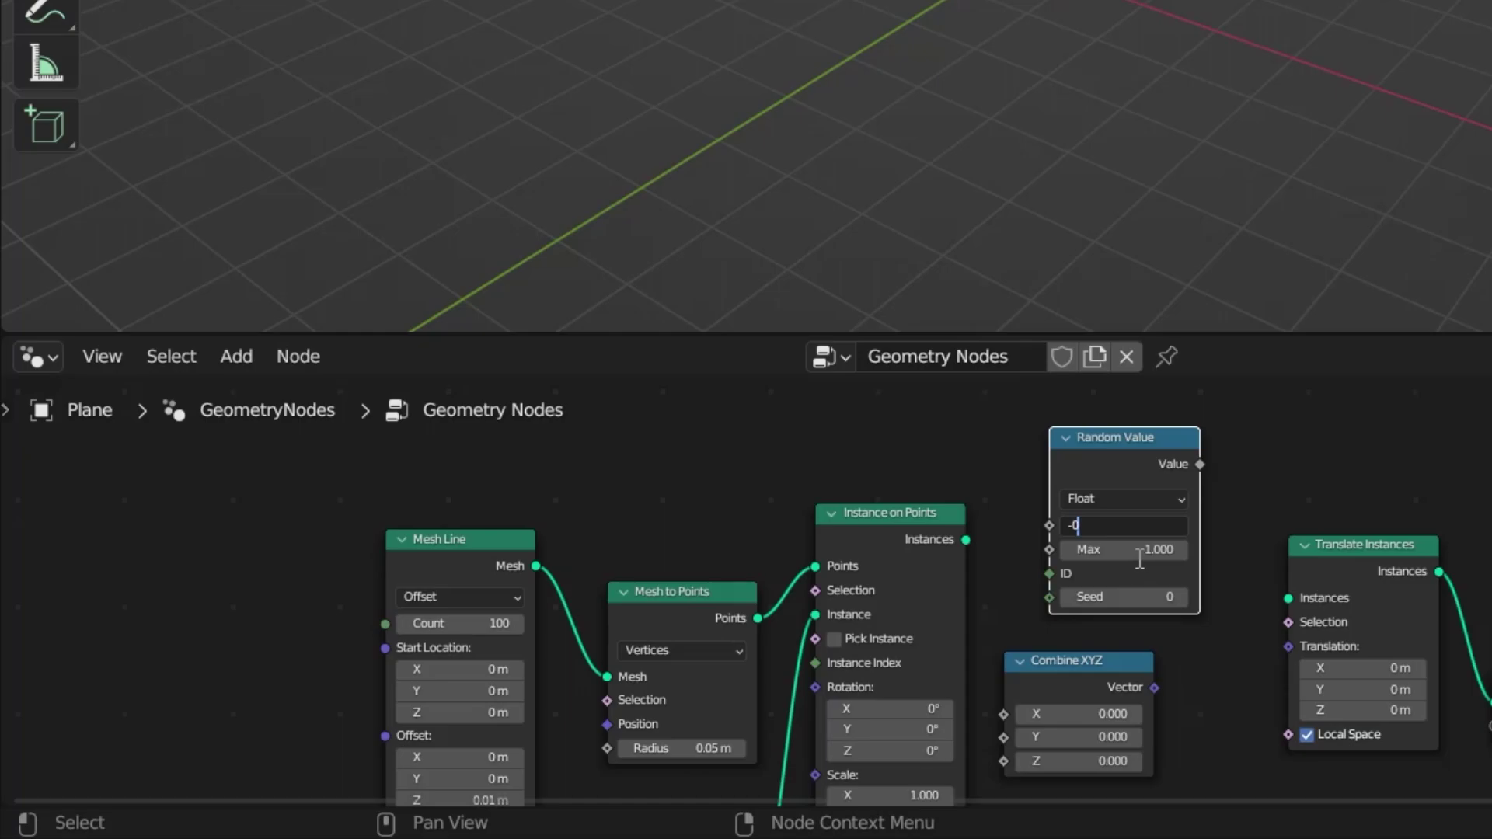
type(".05")
key("Return")
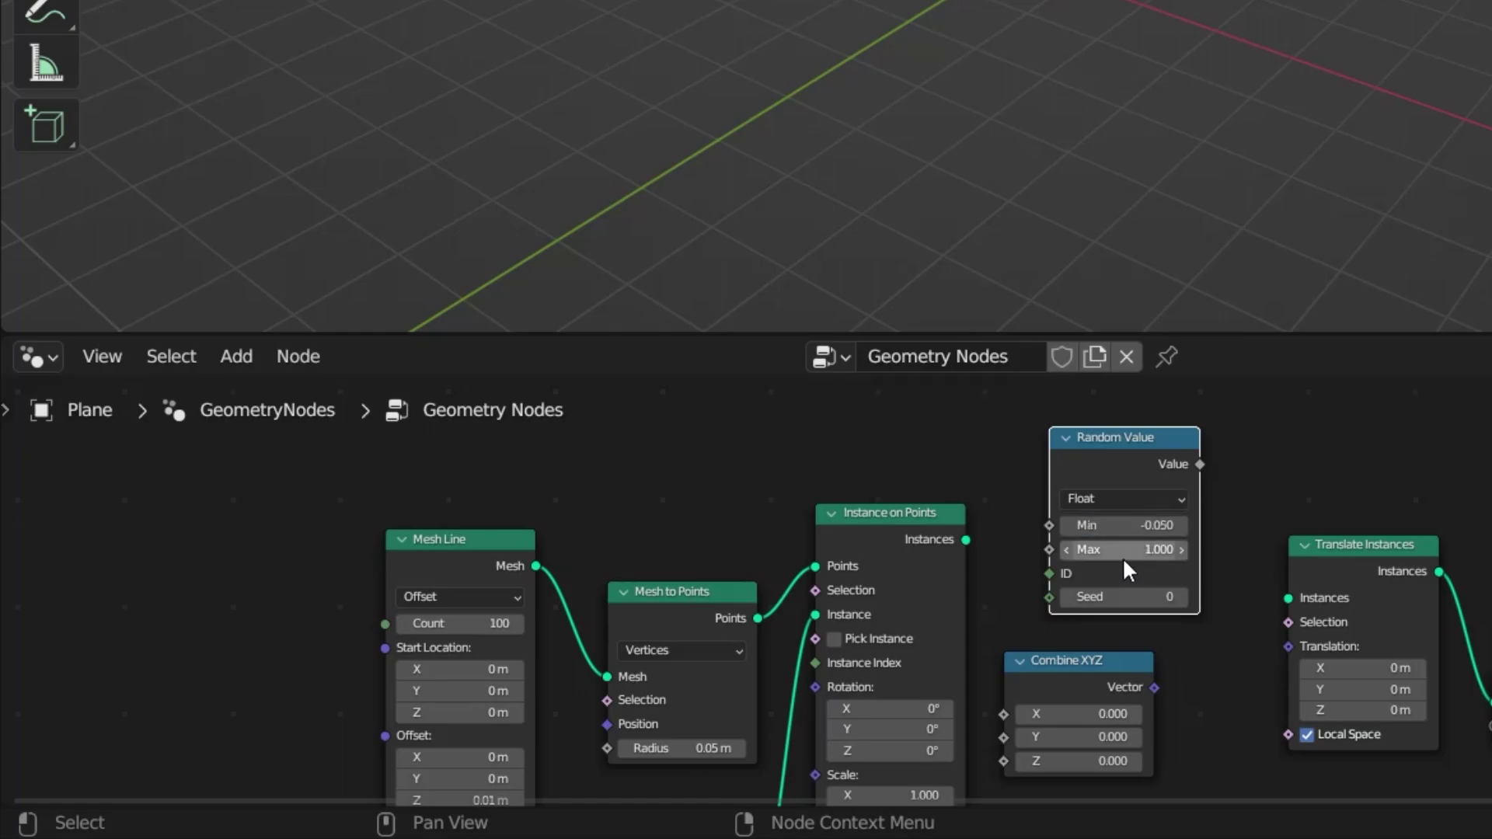
left_click(1122, 553)
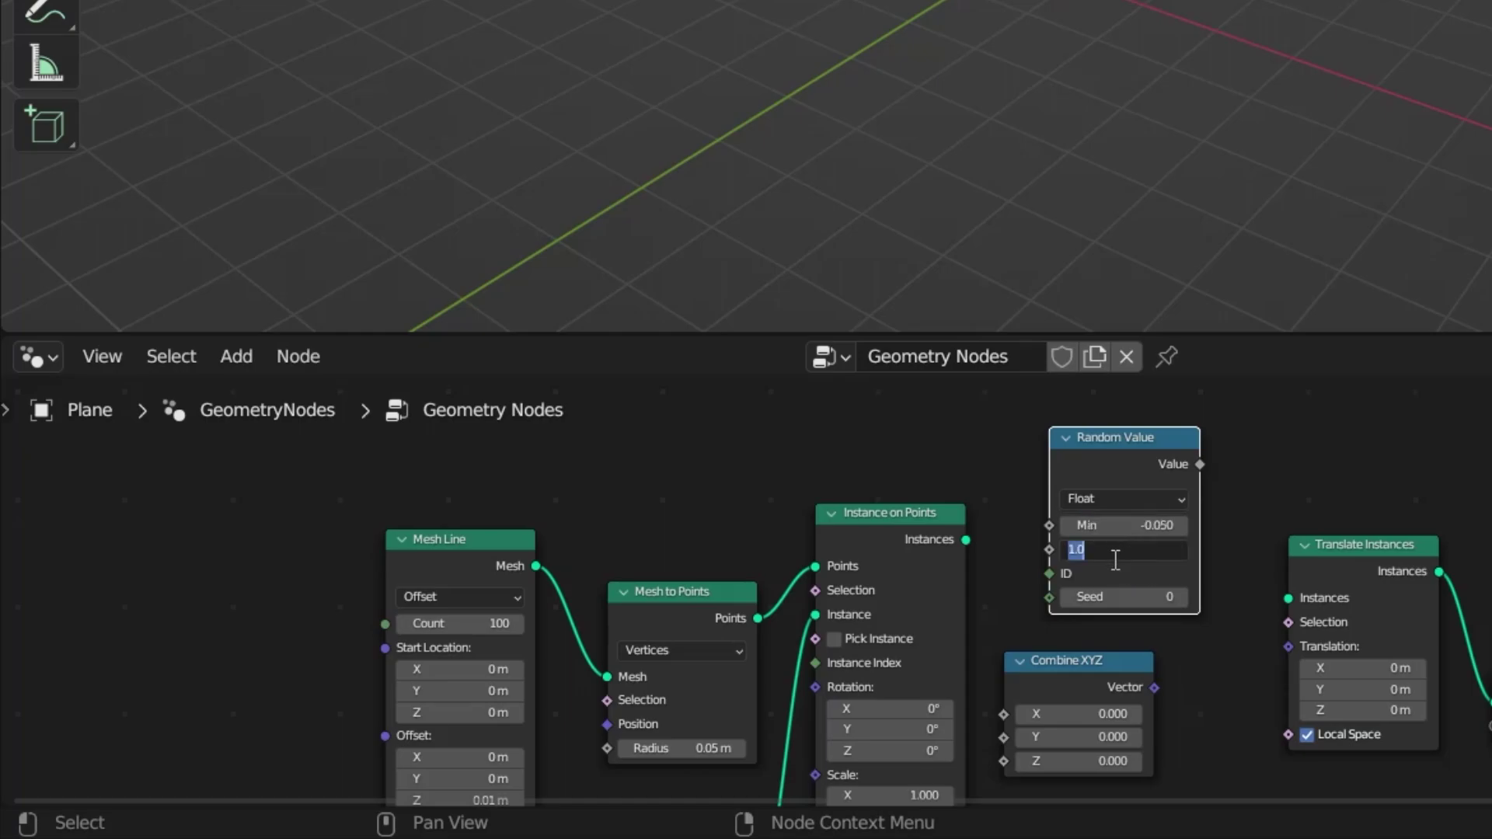
type("0.050")
key("Return")
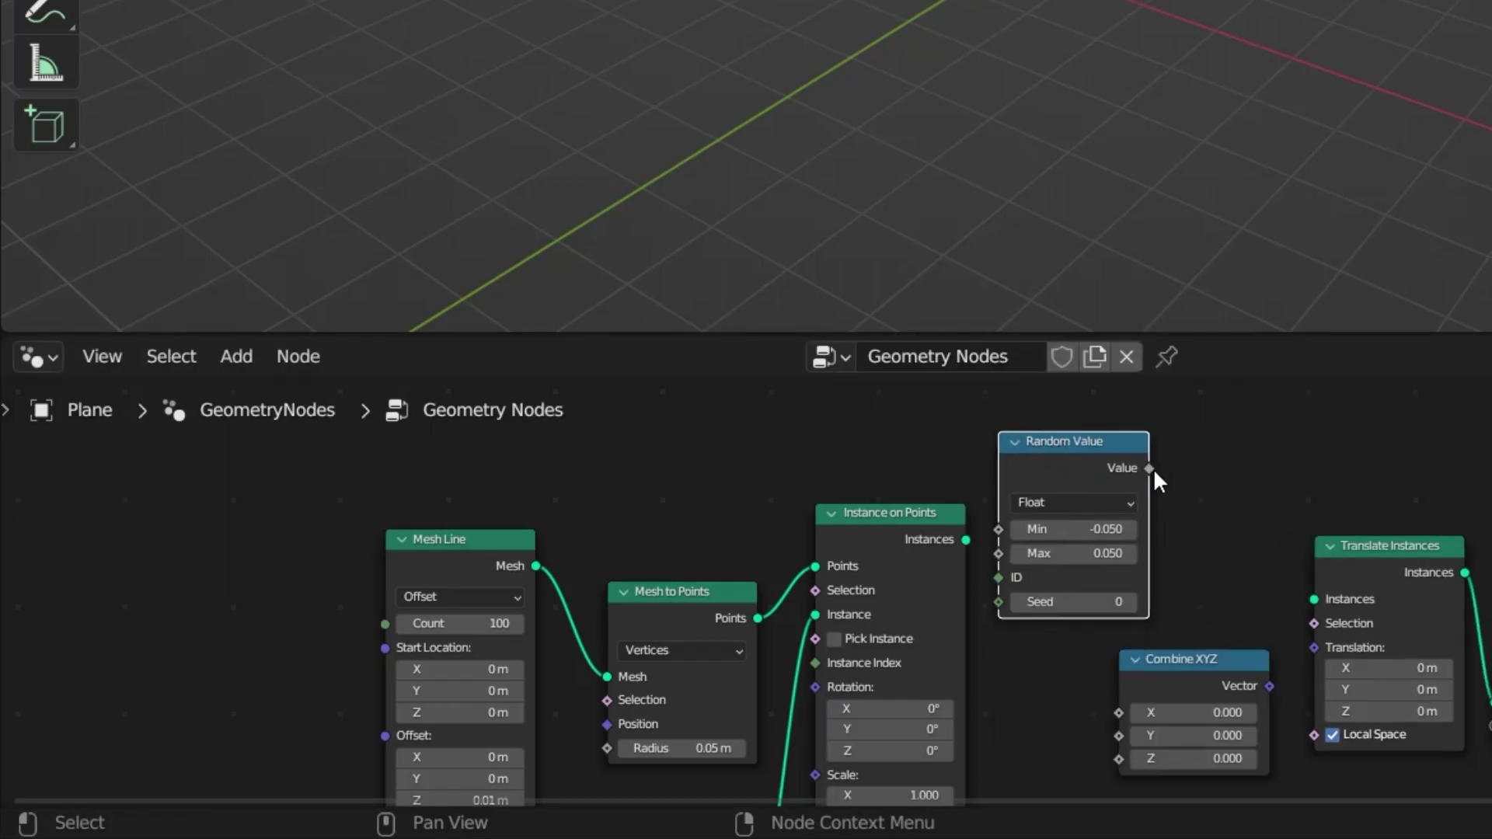
left_click_drag(1149, 468, 1117, 679)
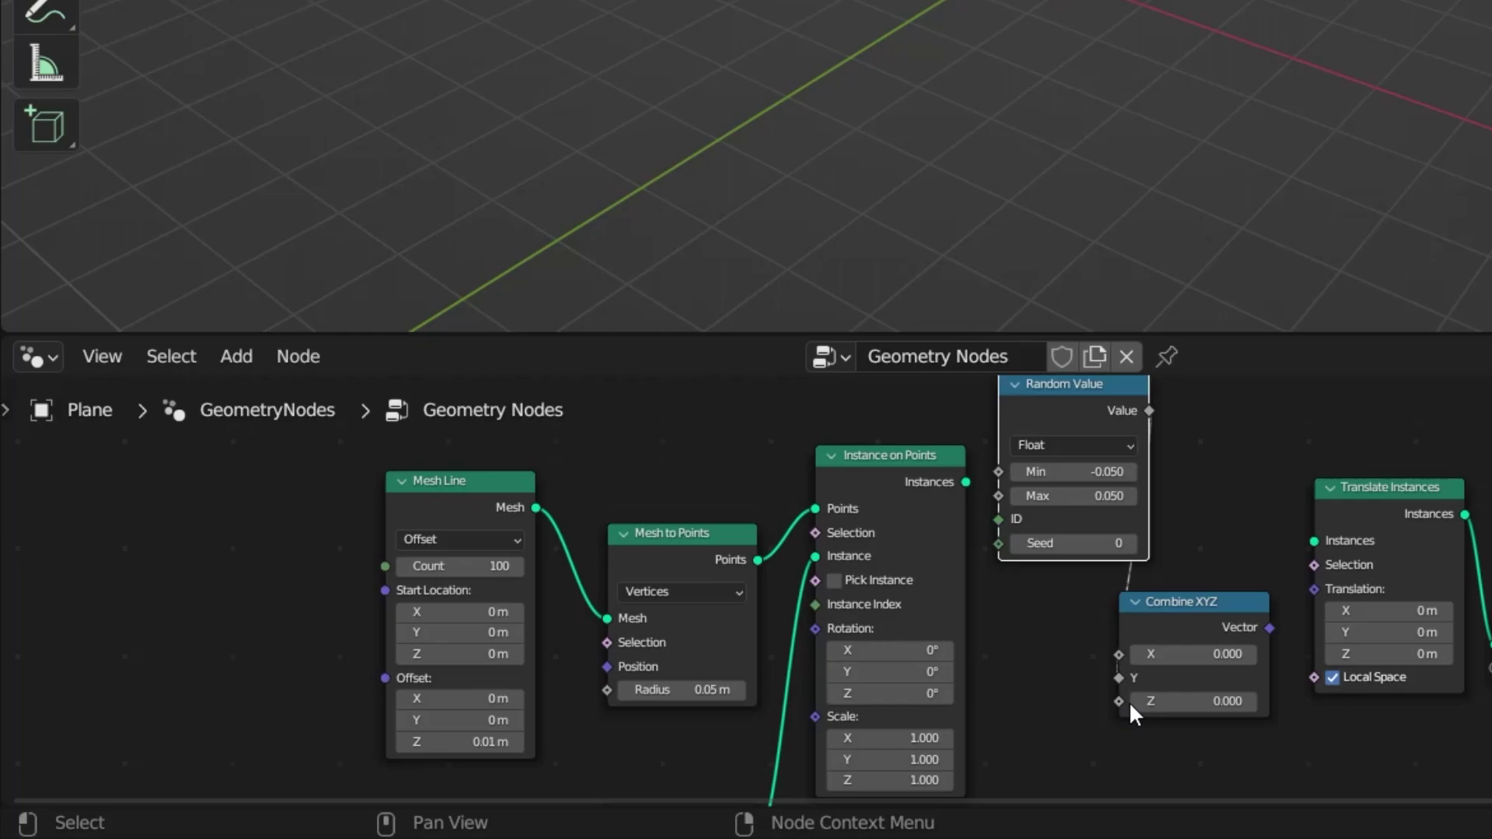
left_click_drag(1270, 628, 1308, 590)
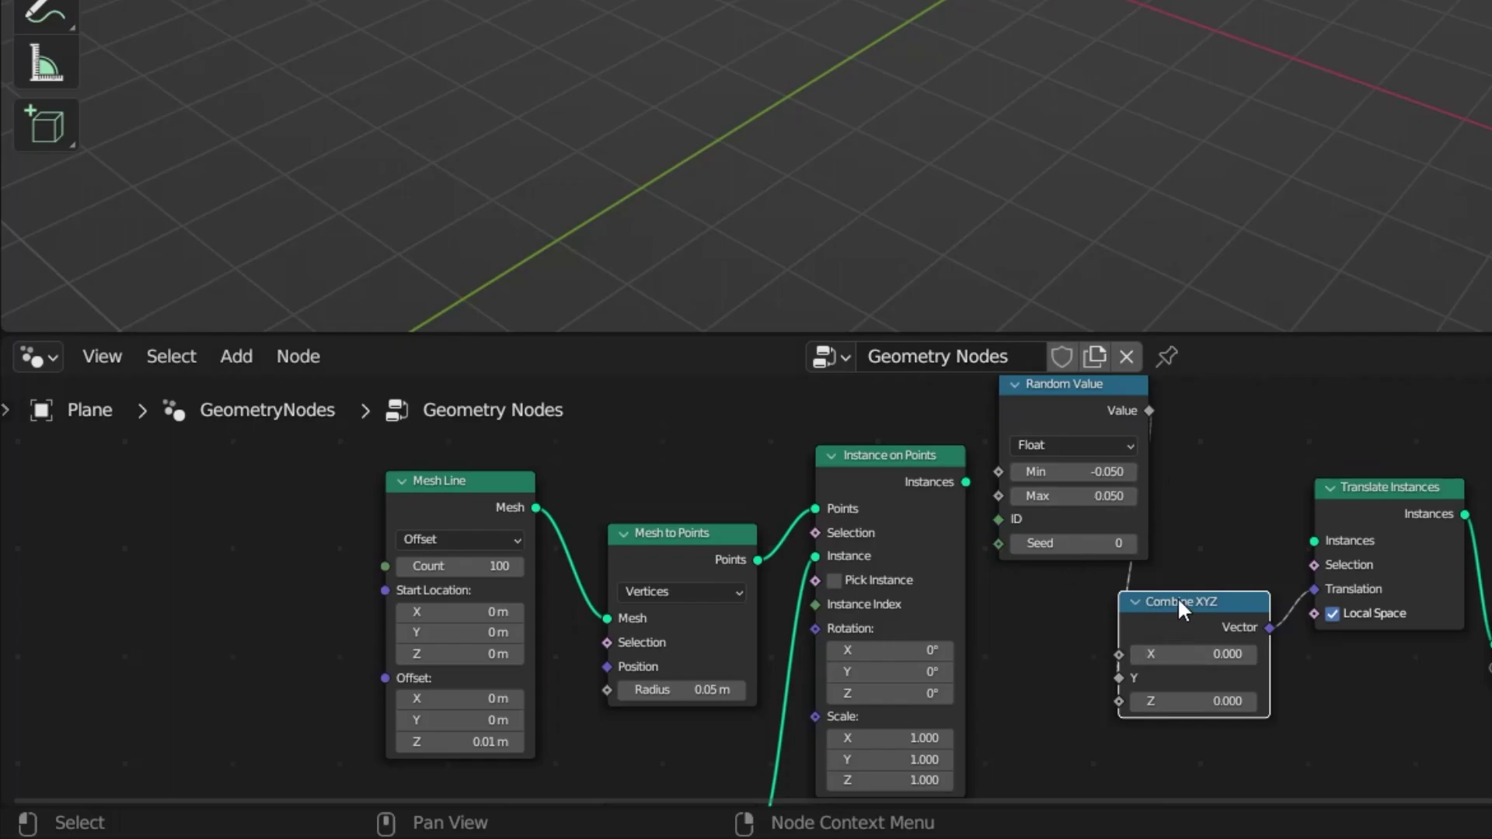
Tidy the Random Value and Combine XYZ nodes, then inspect the staggered banknote stack's edges.
left_click_drag(1180, 608, 1221, 642)
left_click_drag(966, 482, 1309, 542)
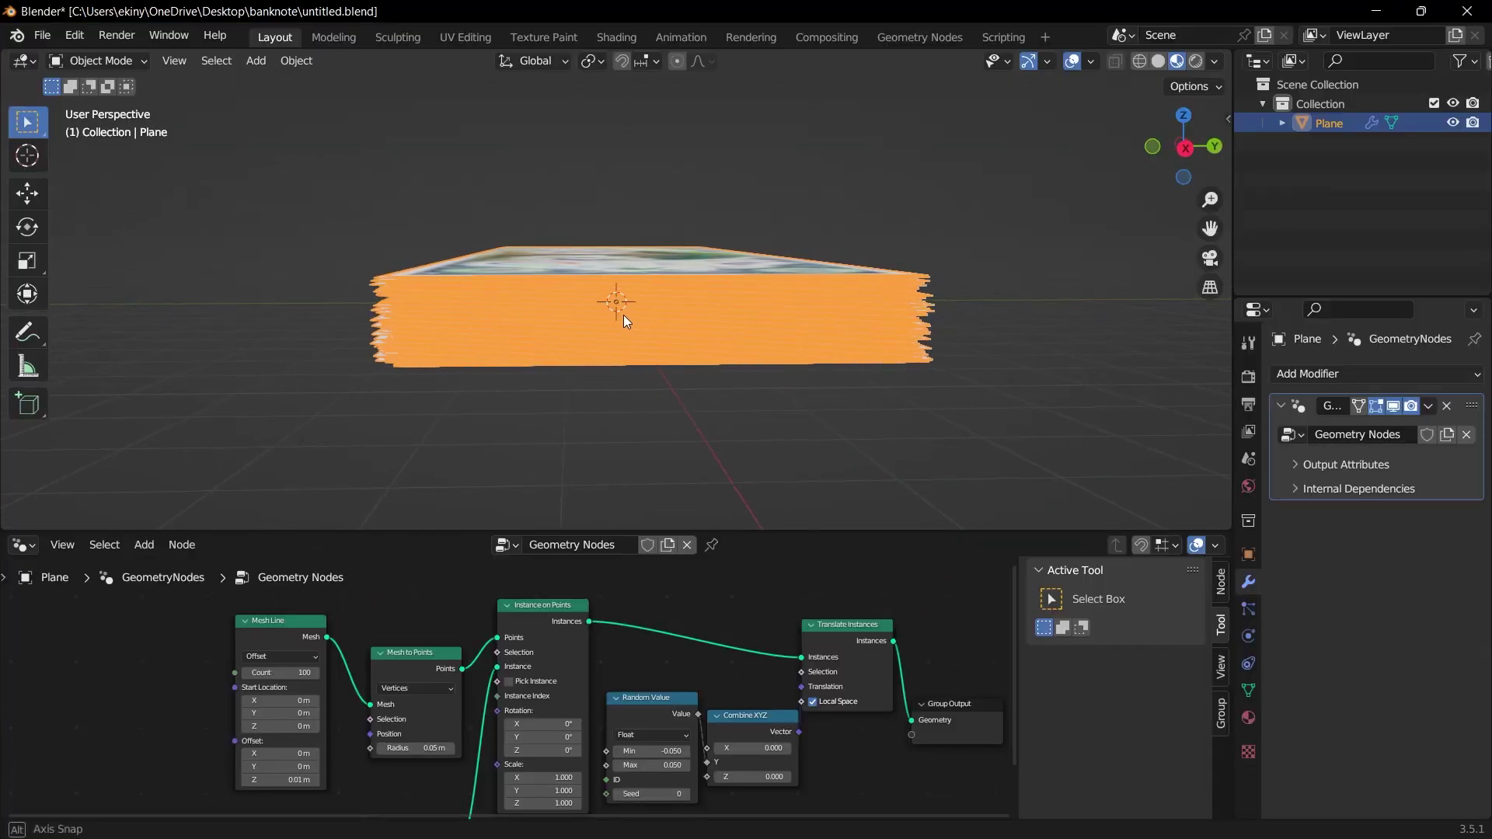
mouse_move(623, 315)
middle_mouse_down()
mouse_move(599, 316)
mouse_move(623, 326)
middle_mouse_up()
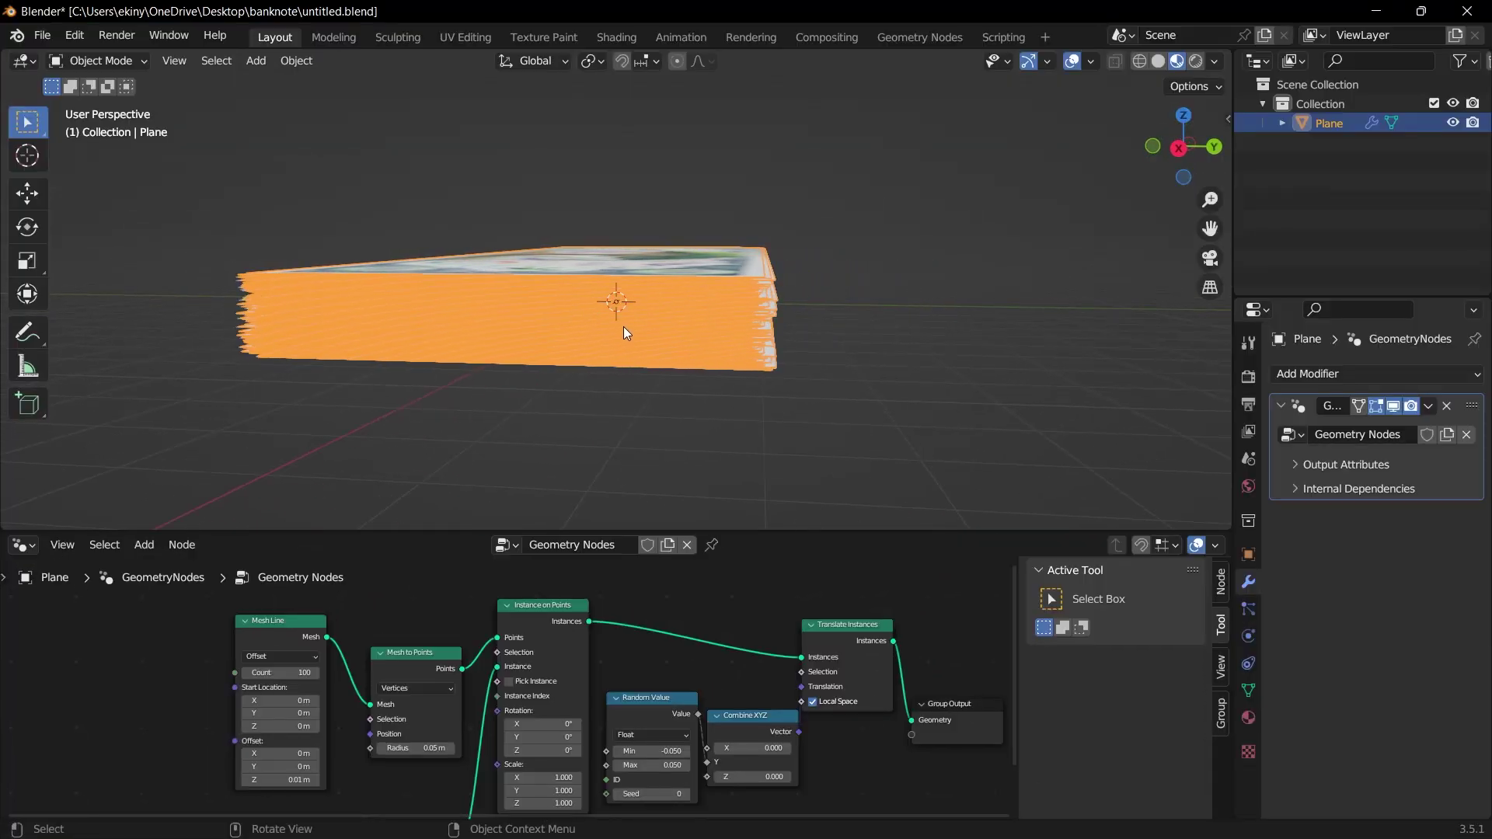
scroll(786, 315, "up", 5)
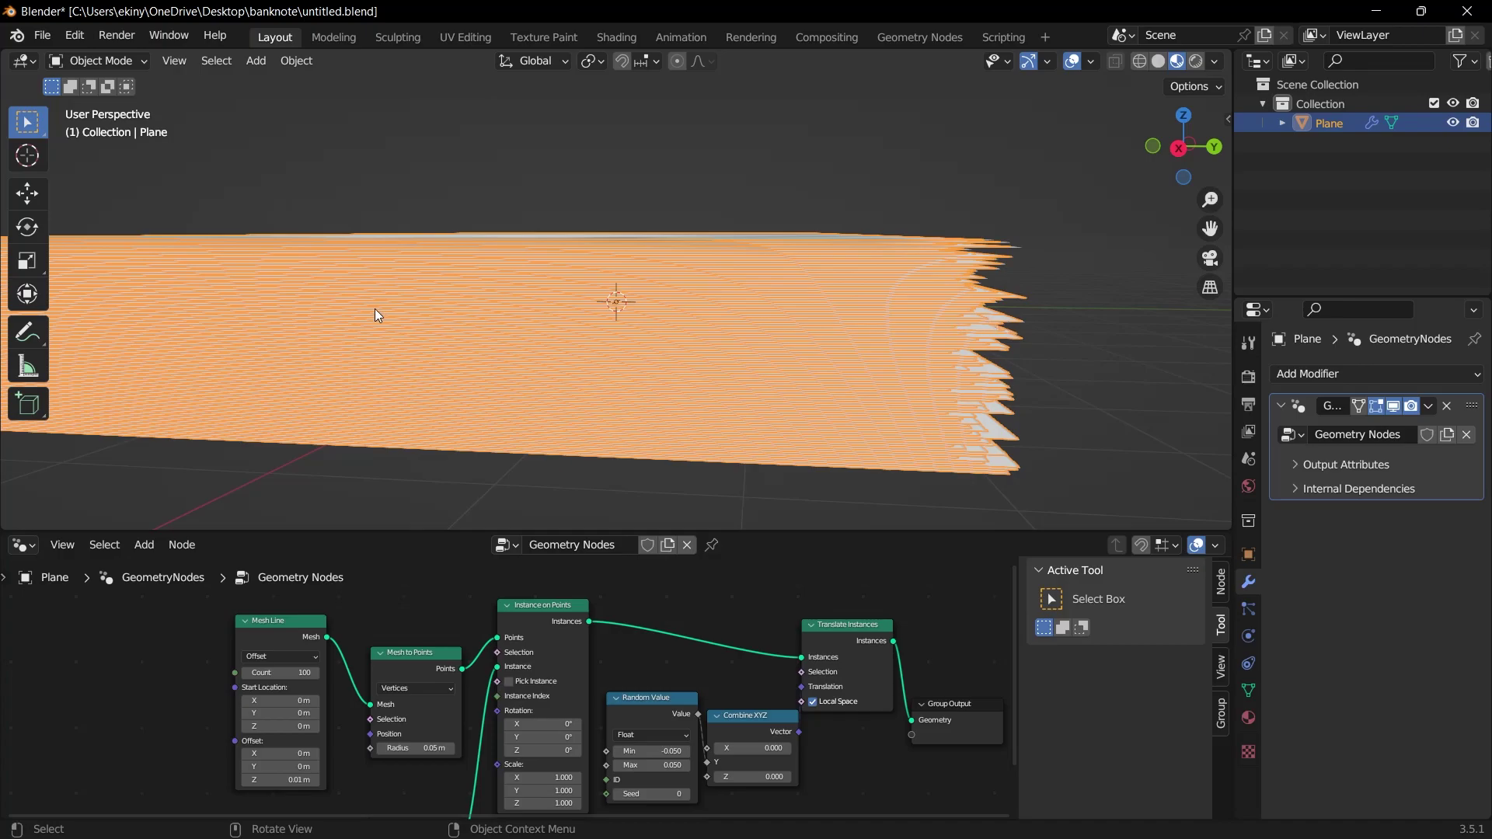
middle_click_drag(376, 315, 742, 320)
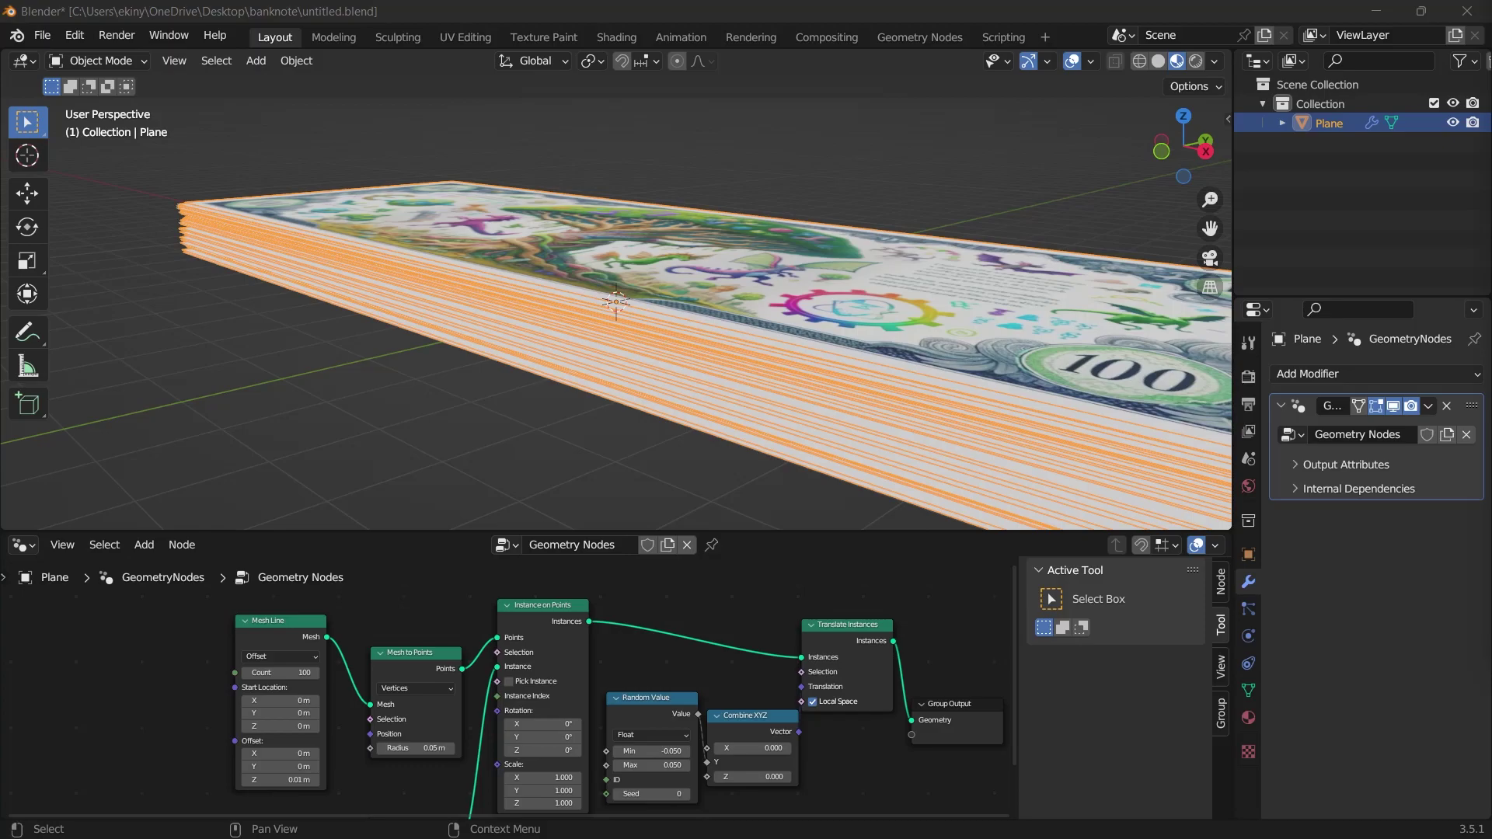
Add a Rotate Instances node and insert it between Translate Instances and Group Output.
left_click(144, 544)
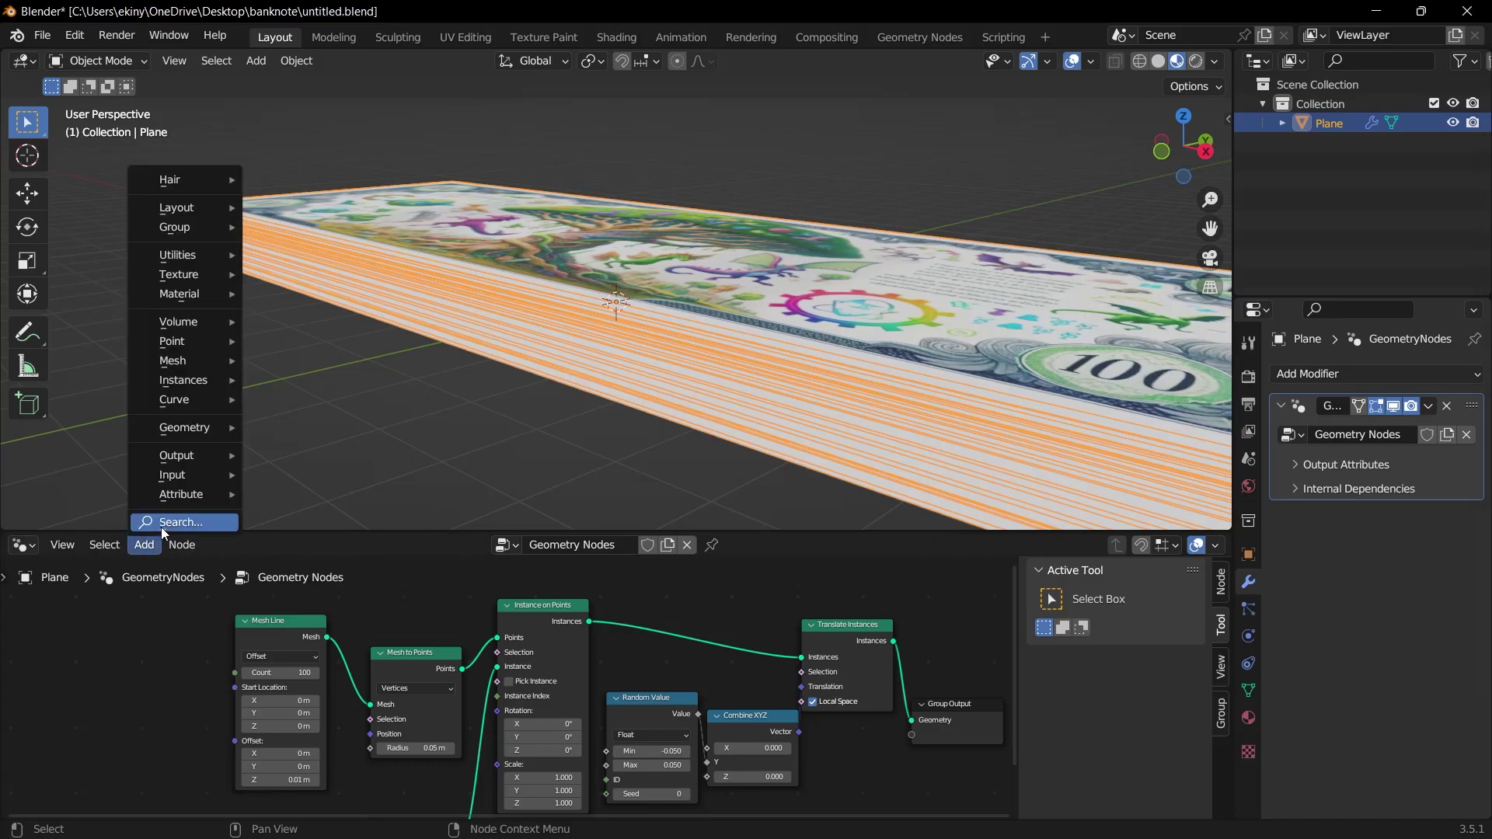
left_click(163, 528)
type("rota")
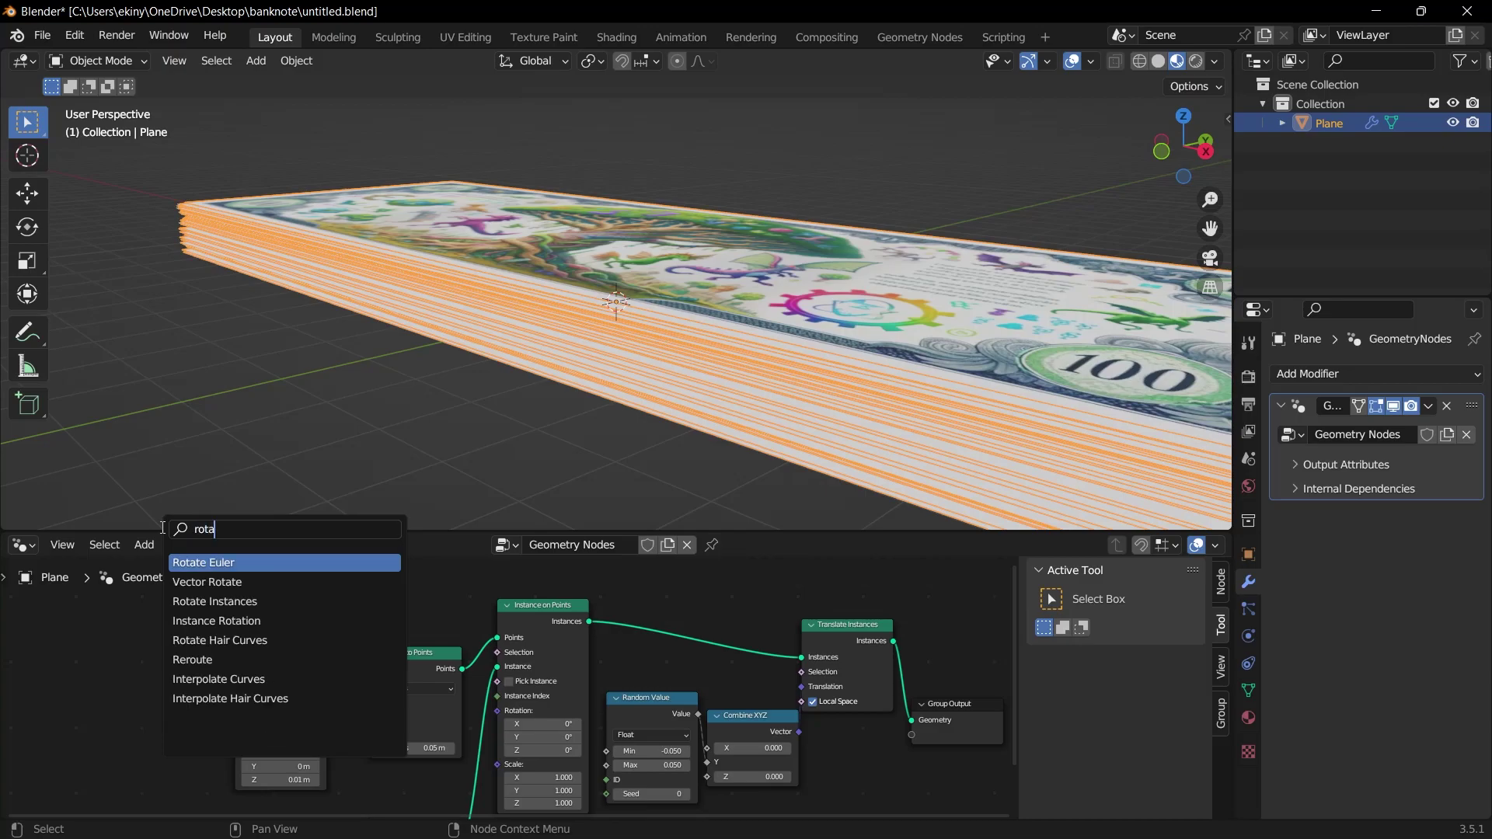
type("te")
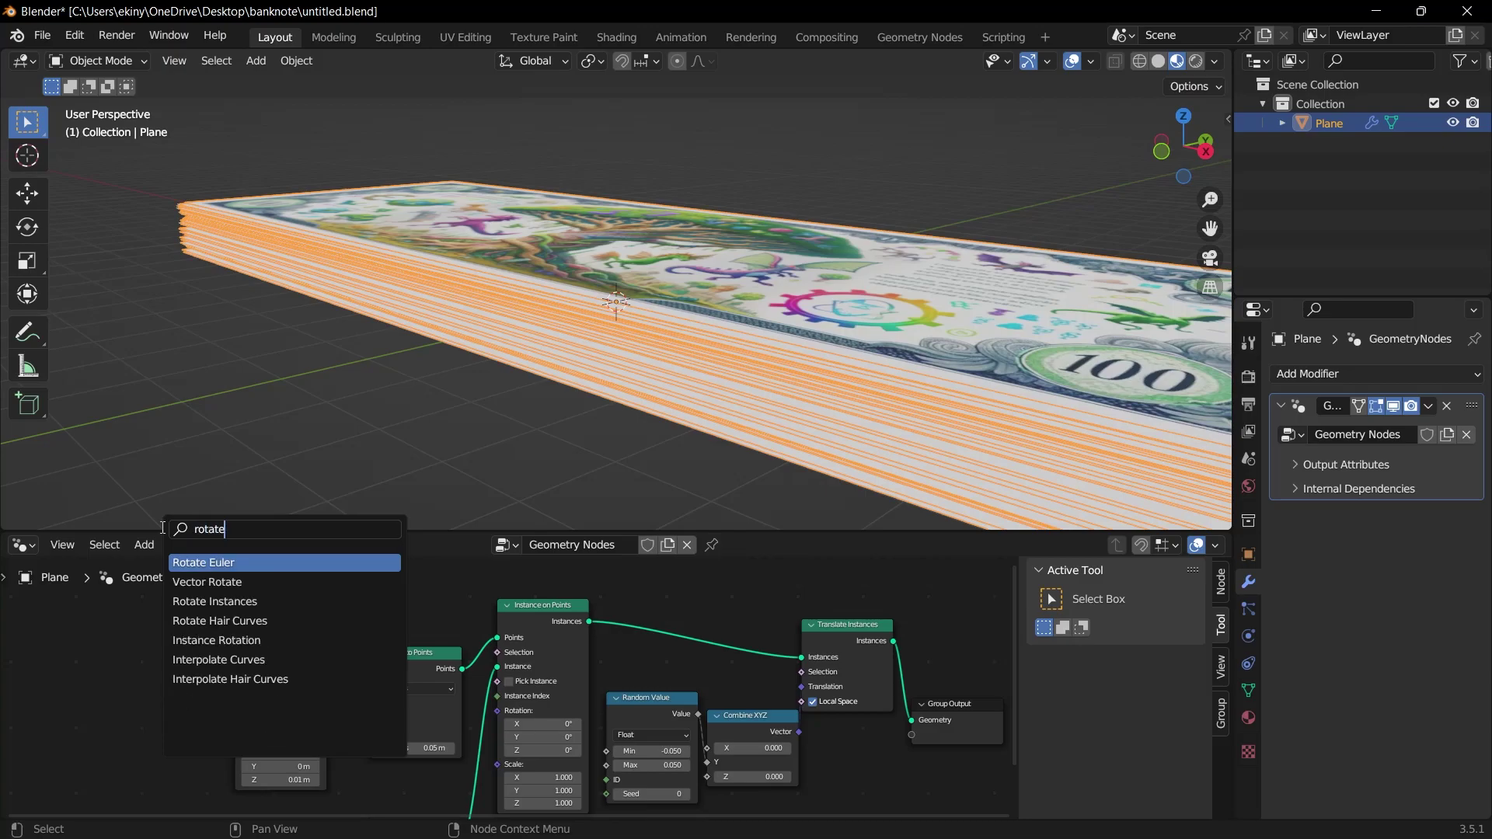
left_click(235, 601)
left_click(734, 718)
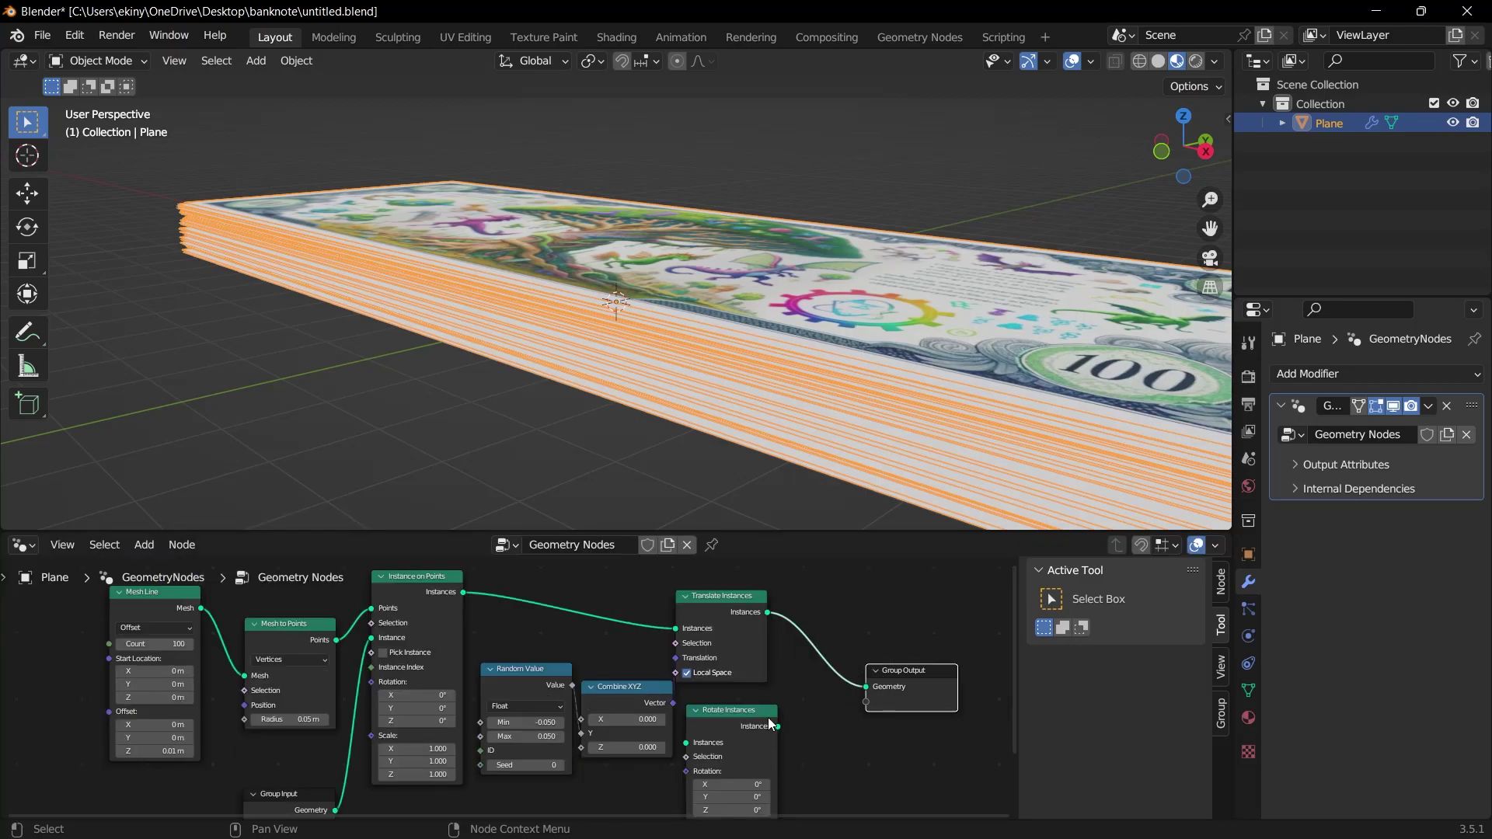
left_click_drag(742, 711, 864, 689)
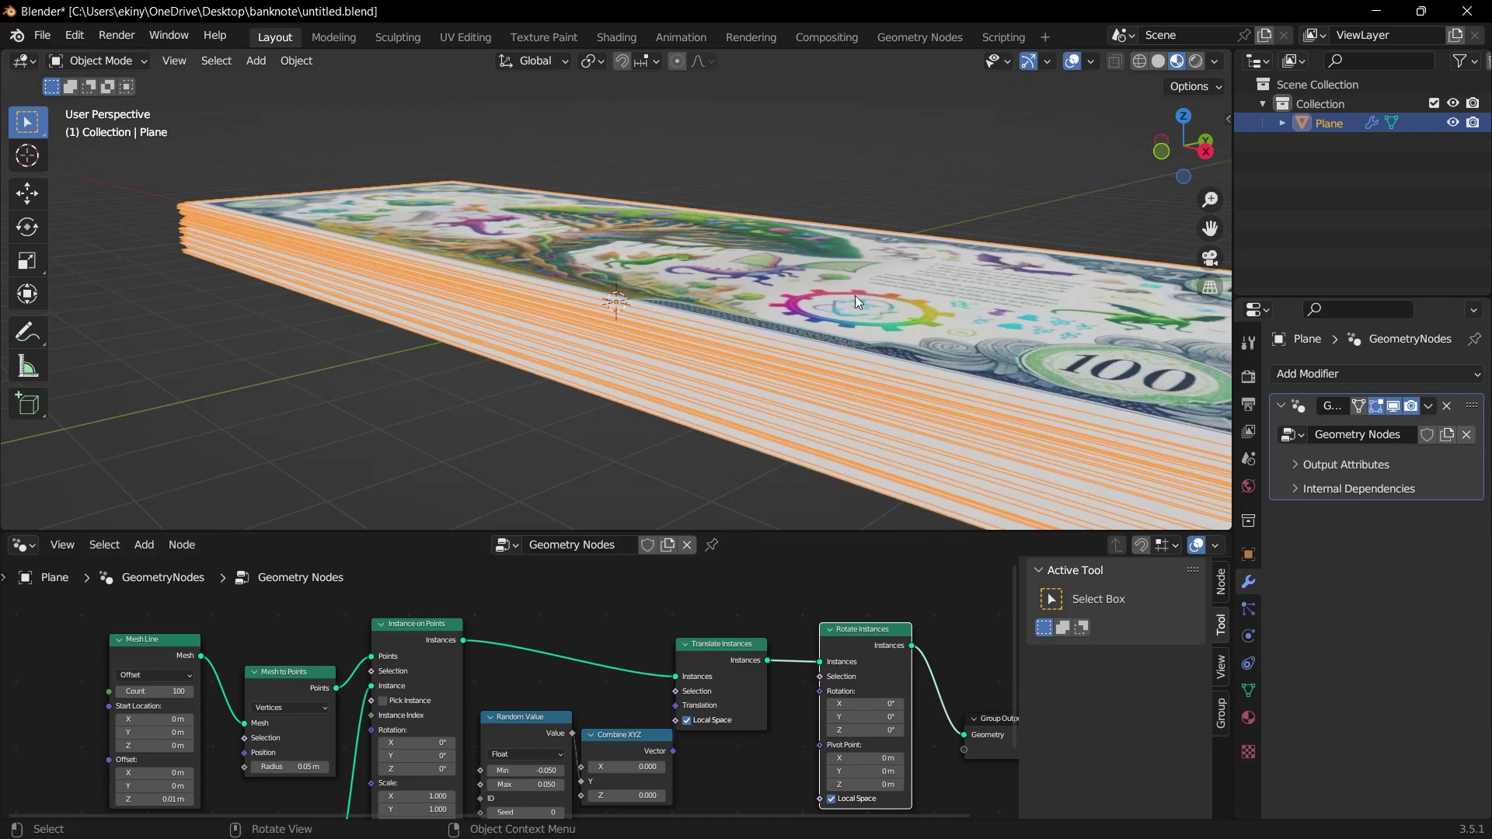
Duplicate the Combine XYZ node and connect its Vector to the Rotation input.
left_click(620, 734)
key("shift+d")
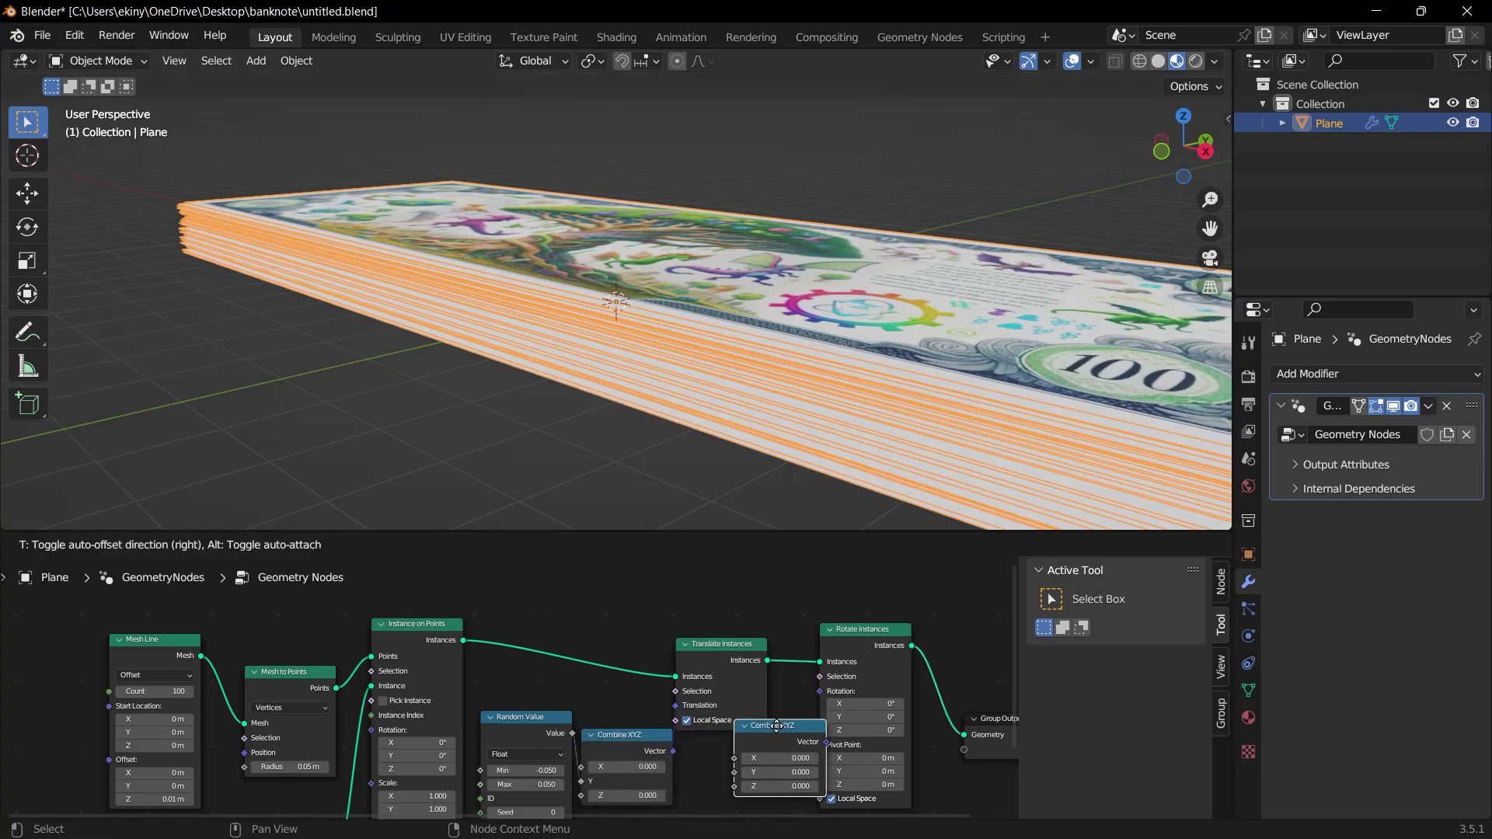
left_click(743, 722)
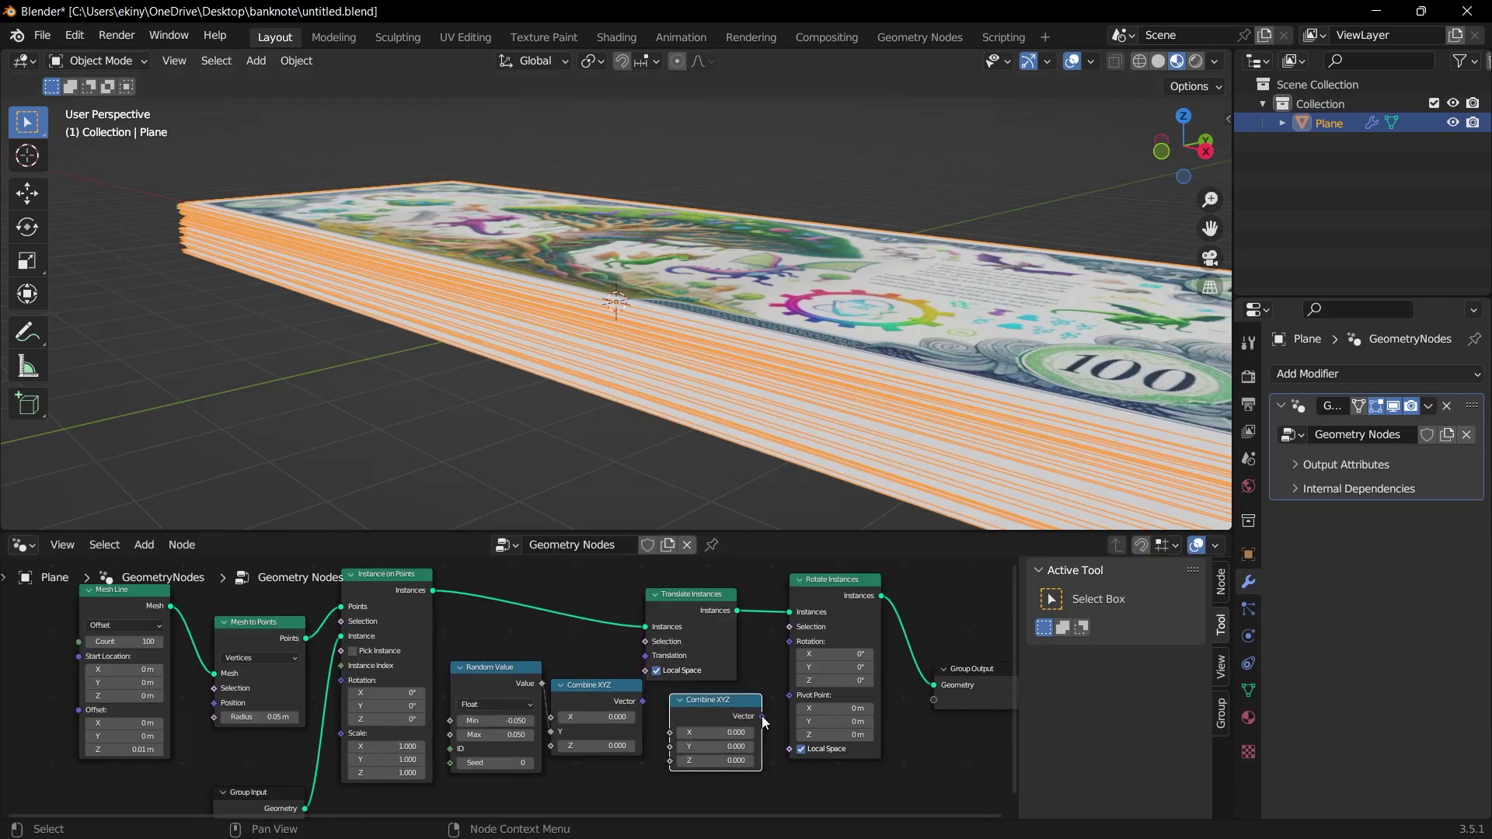
left_click_drag(761, 716, 789, 642)
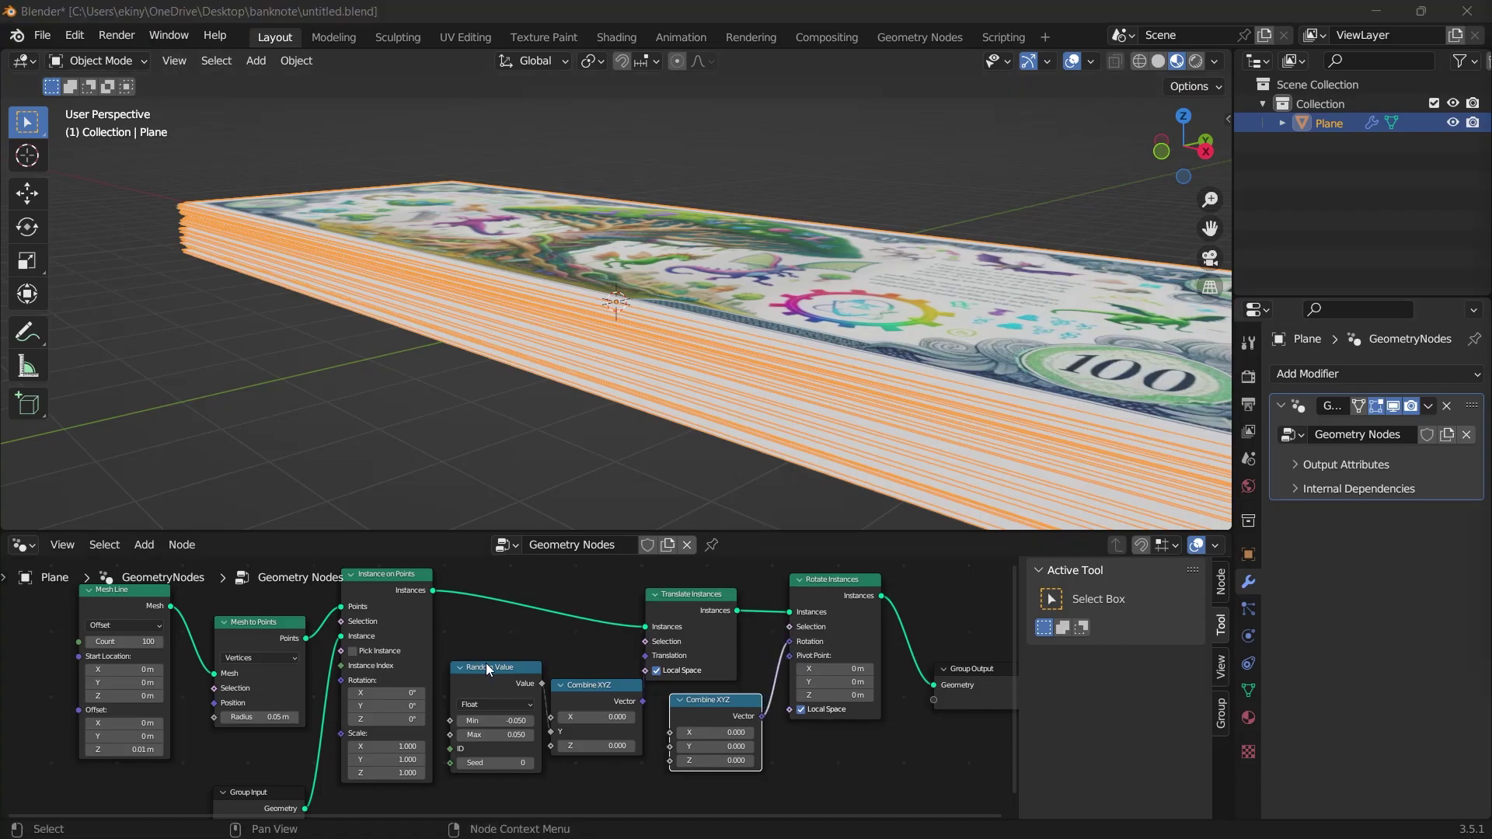
Add a Random Value node below the Combine XYZ nodes.
middle_click_drag(501, 643, 469, 608)
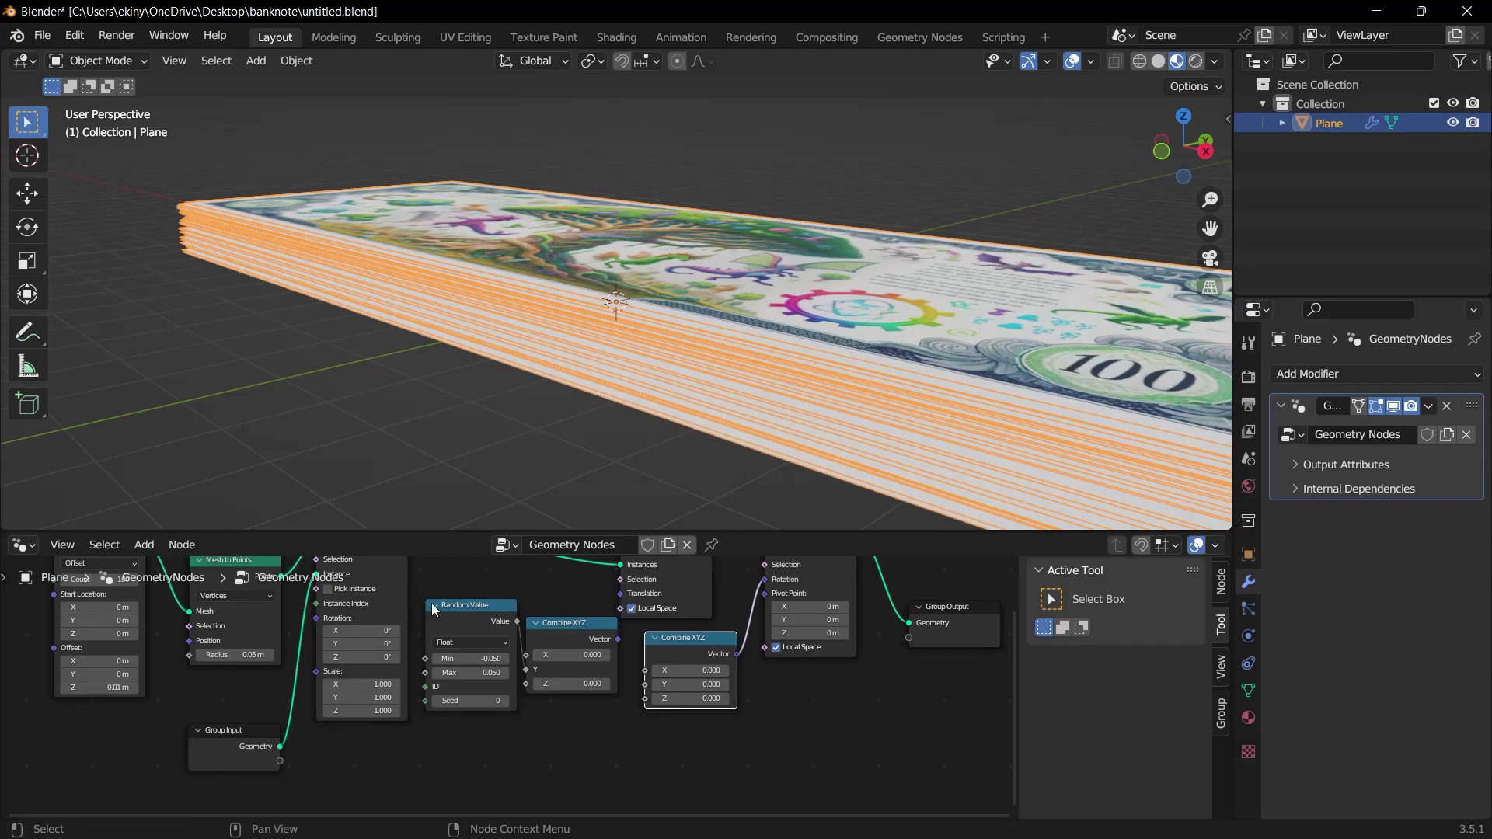
left_click(144, 544)
type("random")
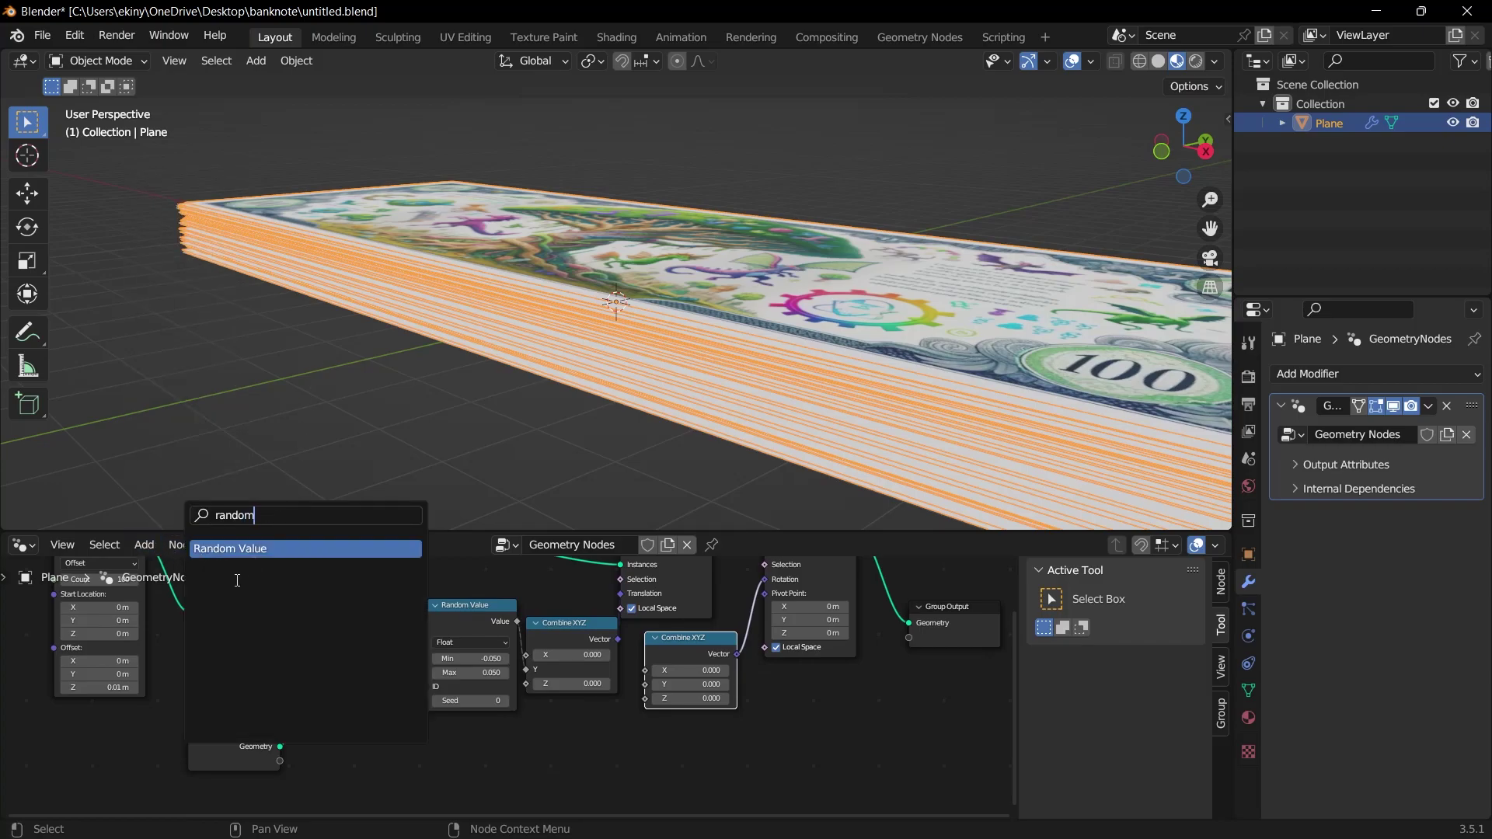
left_click(229, 549)
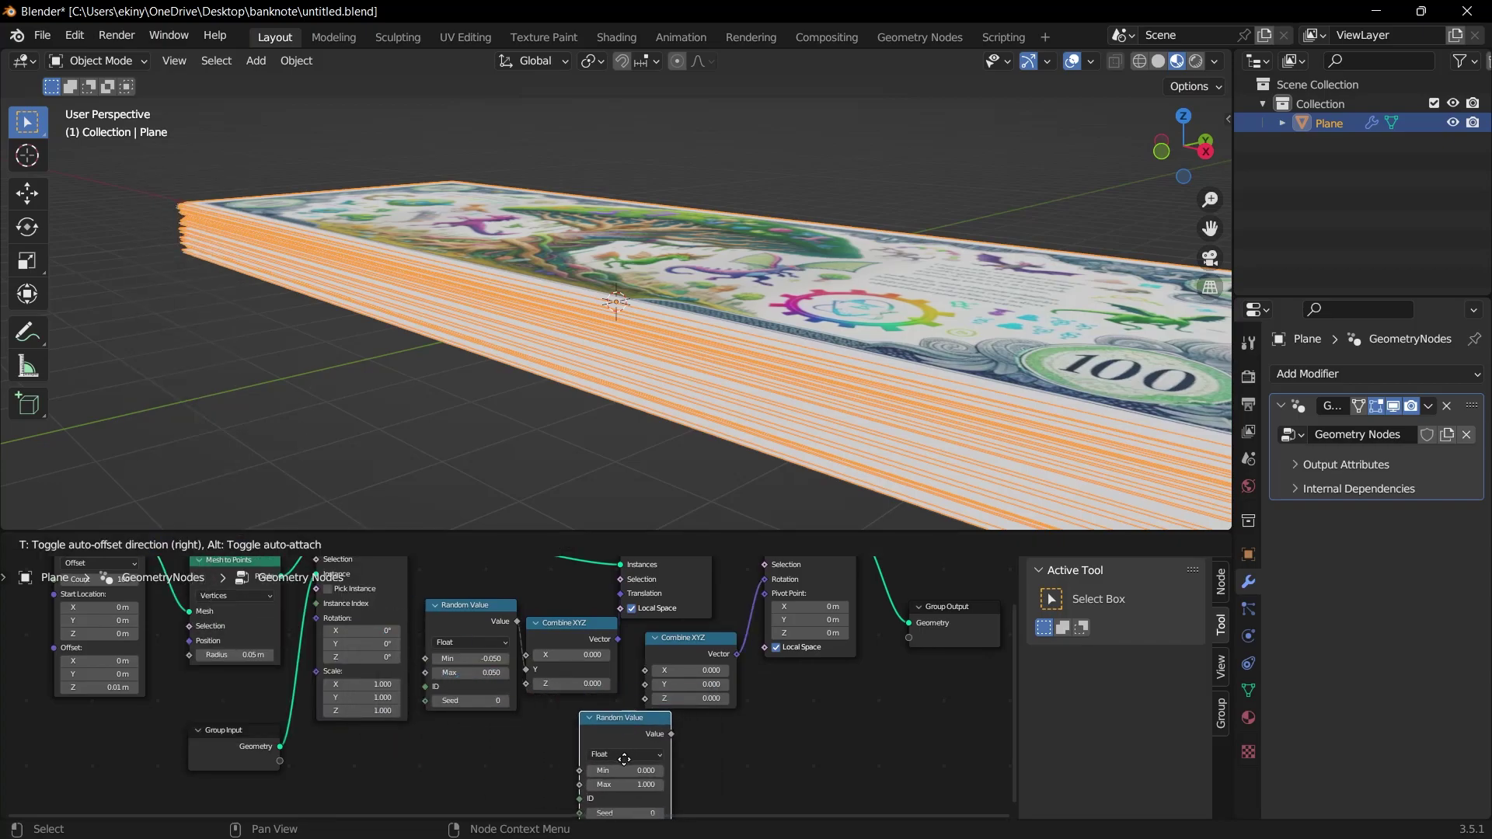
left_click(616, 760)
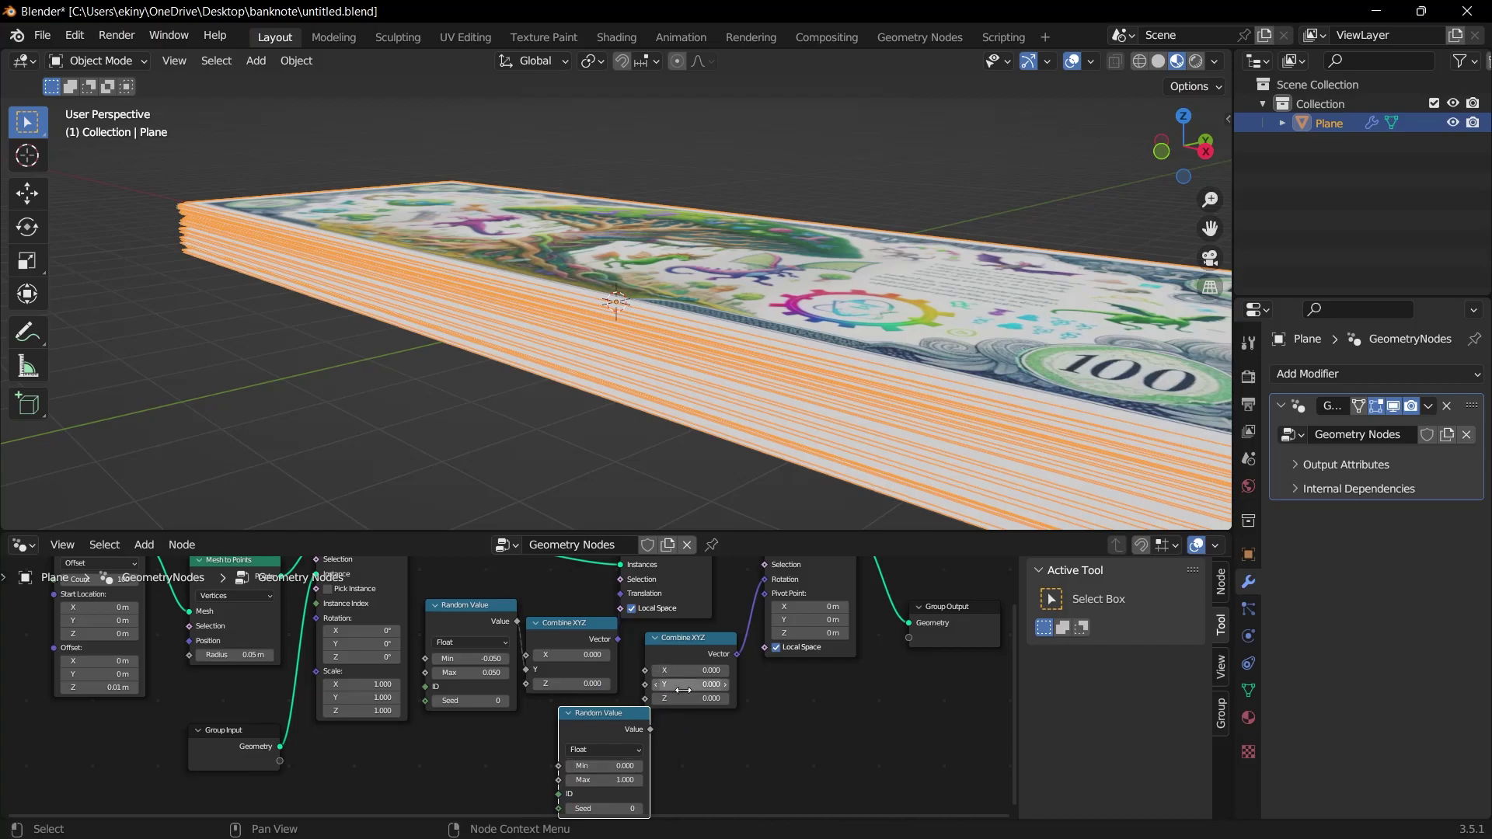
Set the Random Value range to Min -0.02 and Max 0.02.
left_click(614, 765)
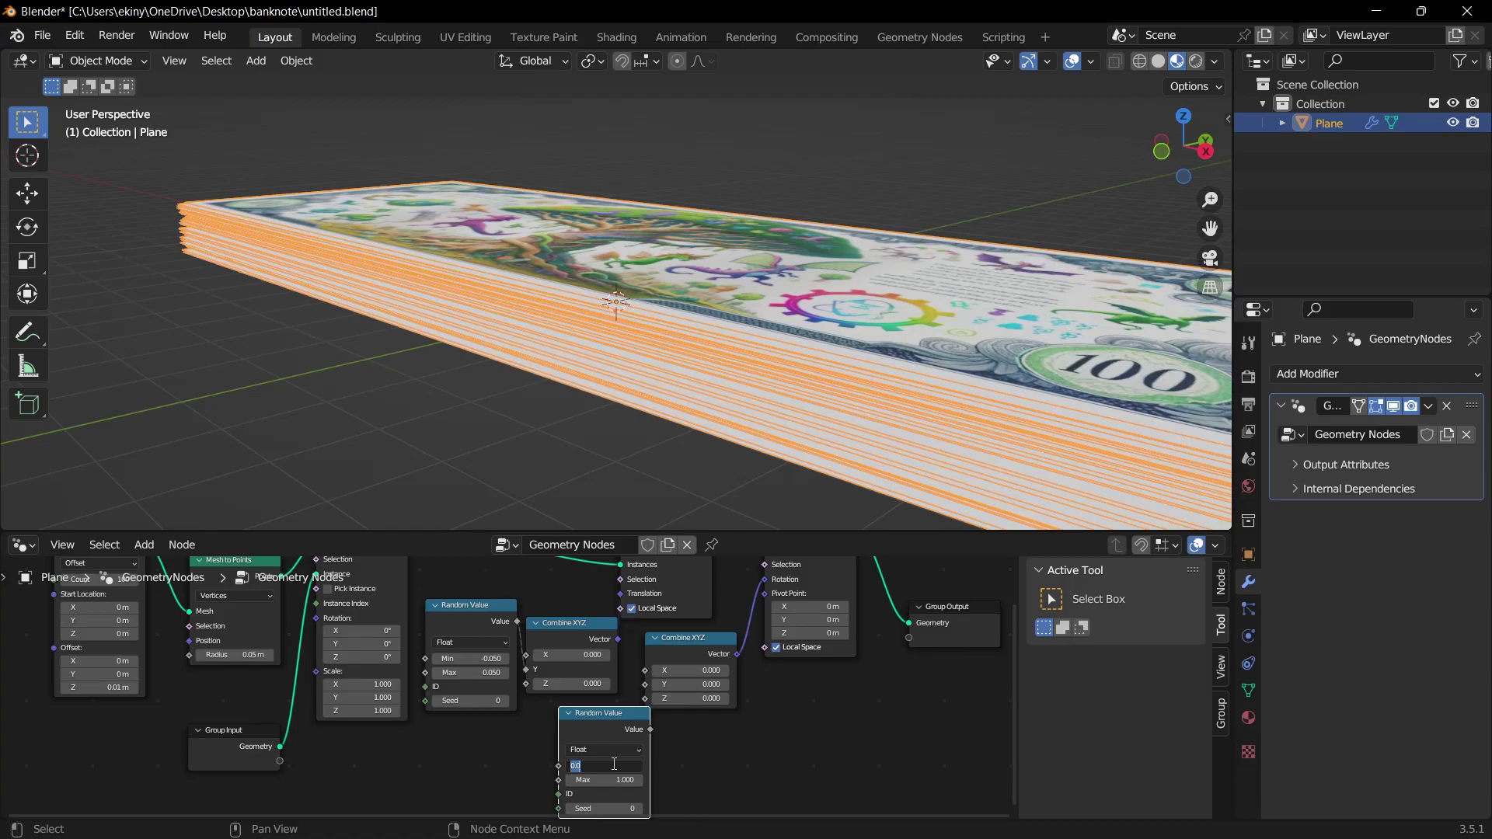
type("-0.02")
key("Return")
left_click(613, 780)
key("BackSpace")
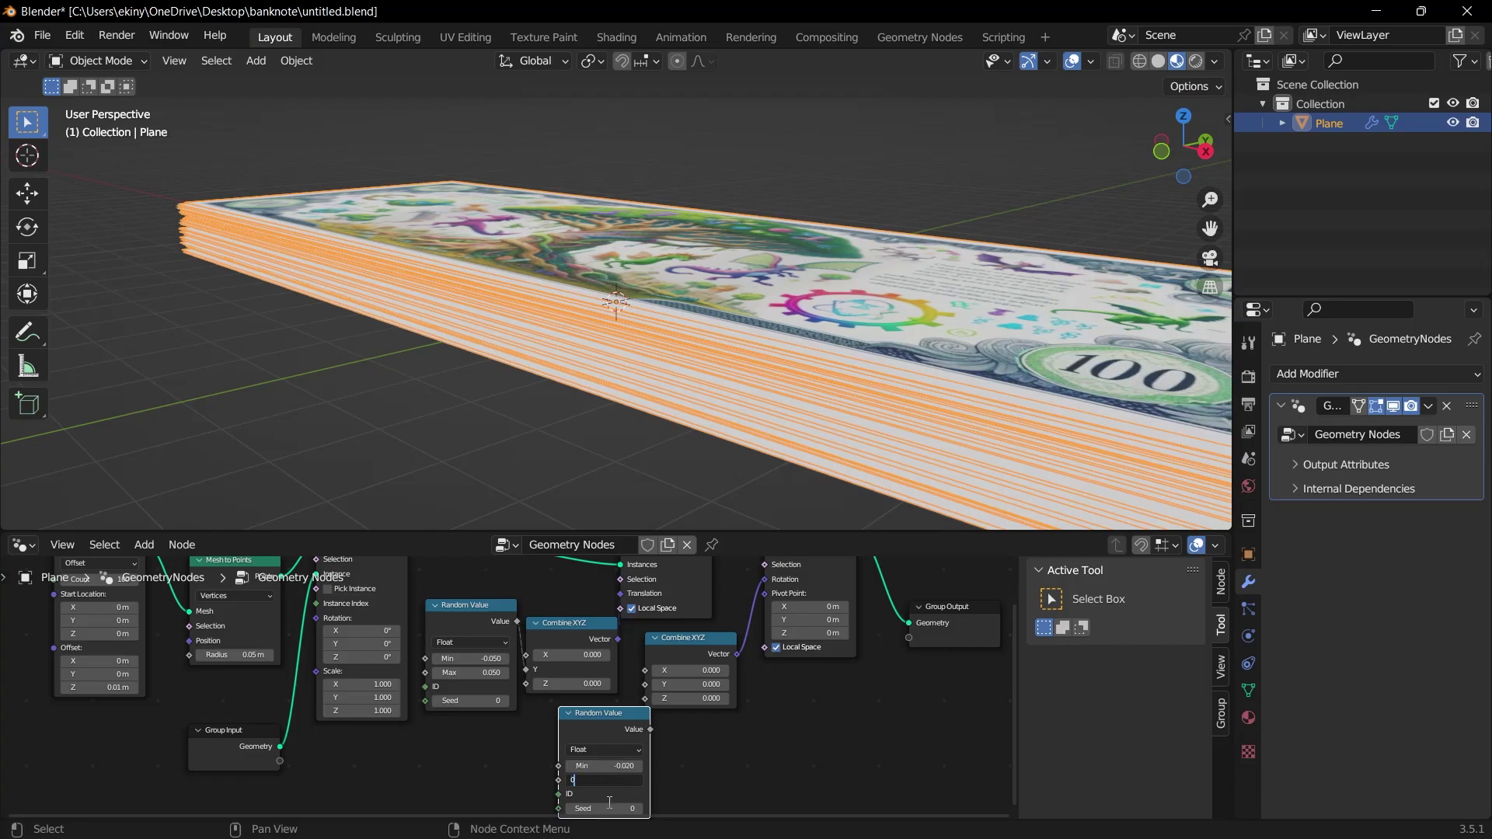
type("0.02")
key("Return")
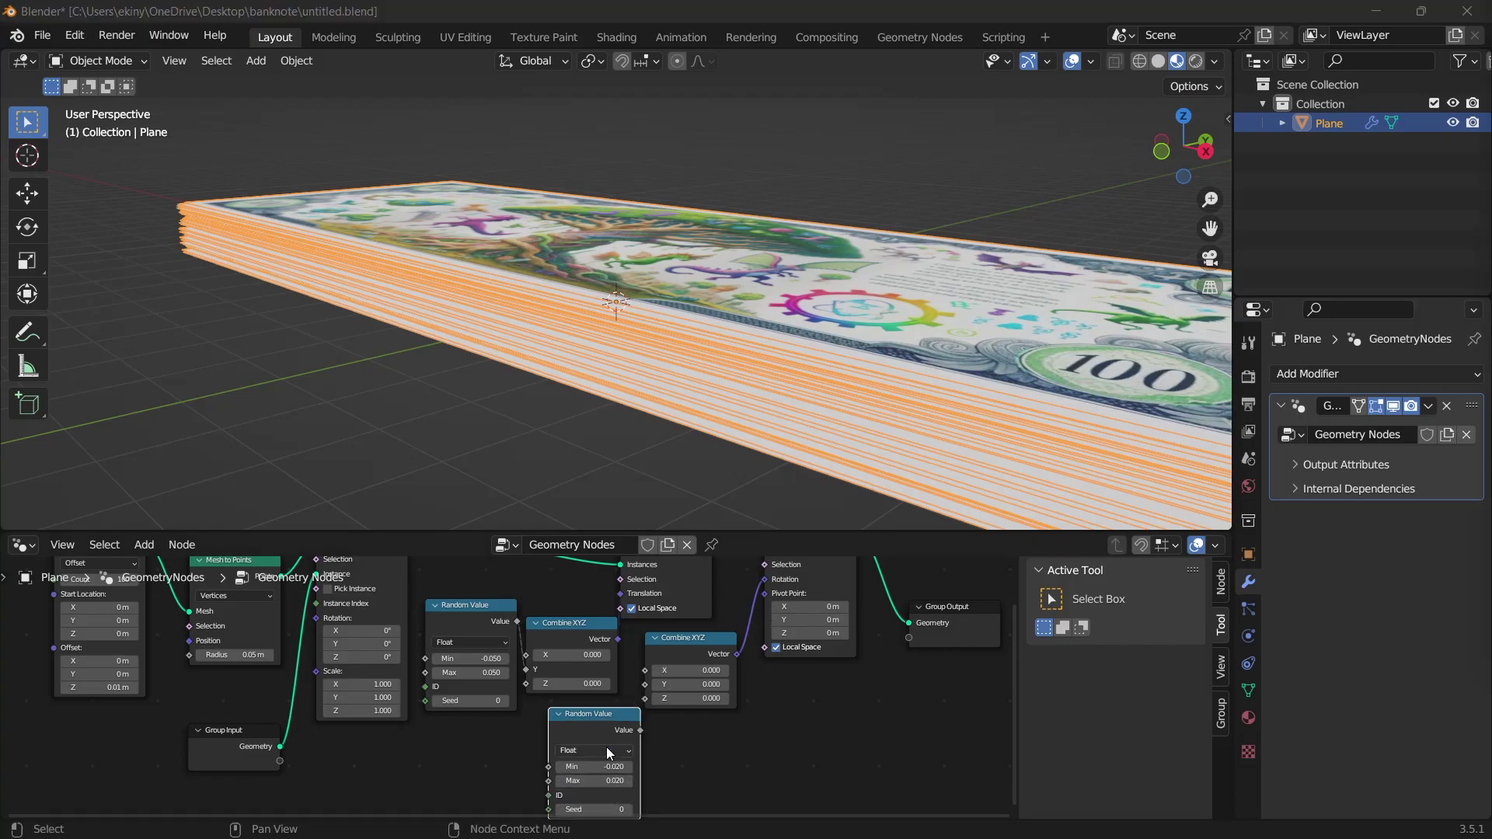
Connect the random value to the rotation Combine XYZ's Z and inspect the twisted stack.
left_click_drag(649, 738, 645, 698)
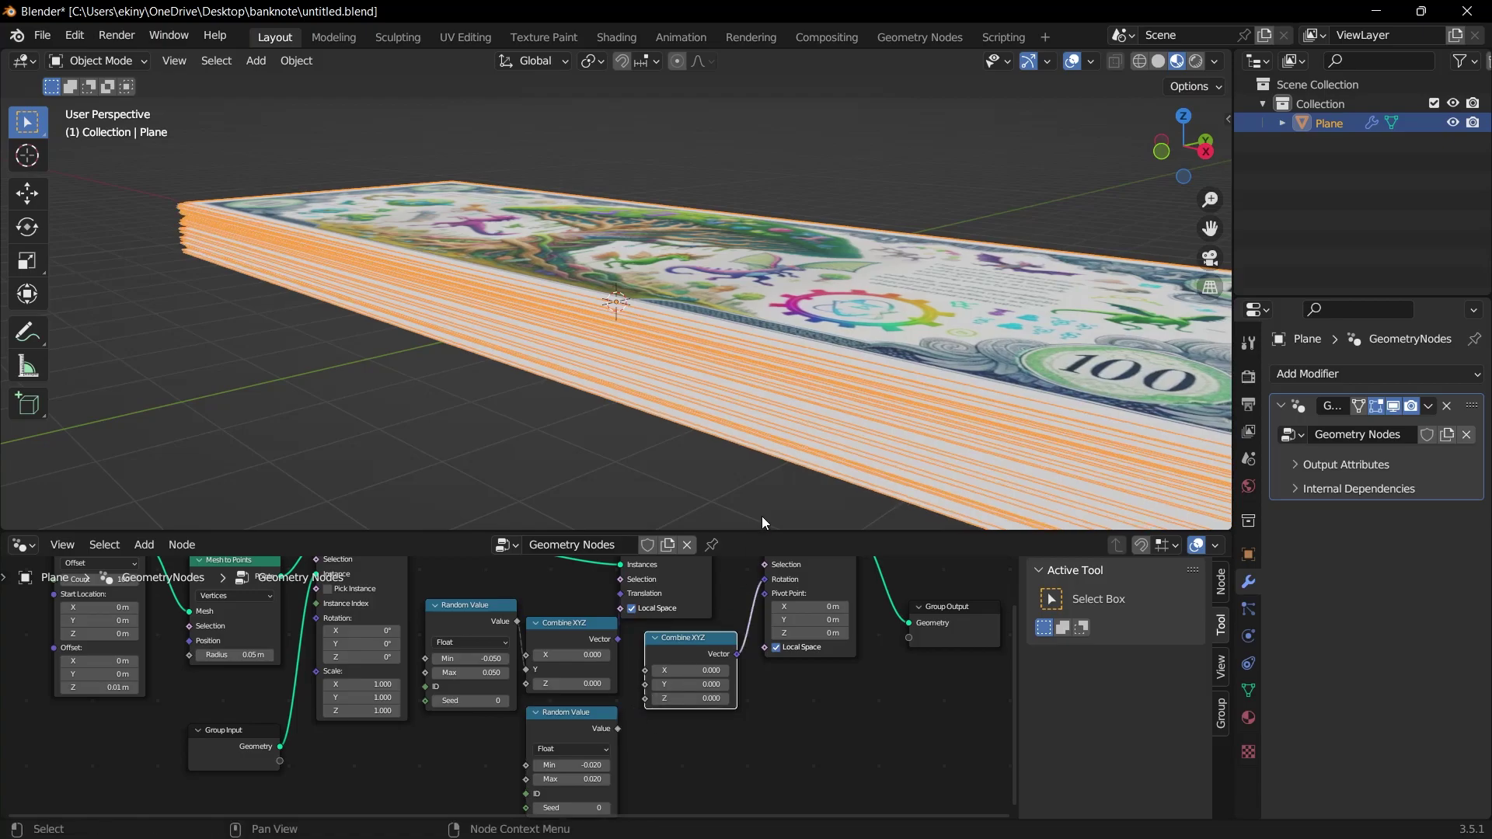
middle_click_drag(762, 516, 757, 473)
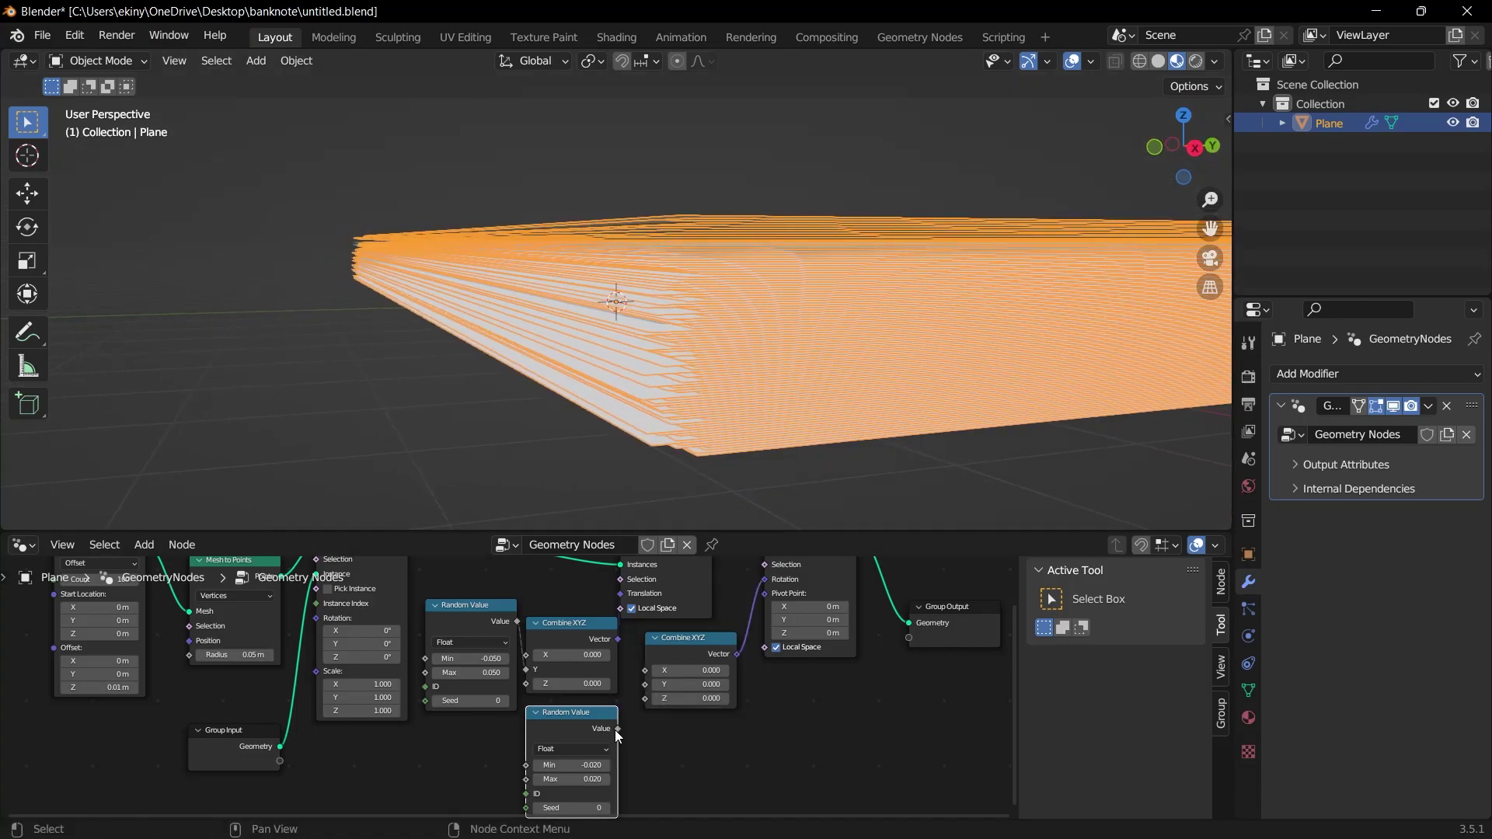
left_click_drag(617, 728, 650, 707)
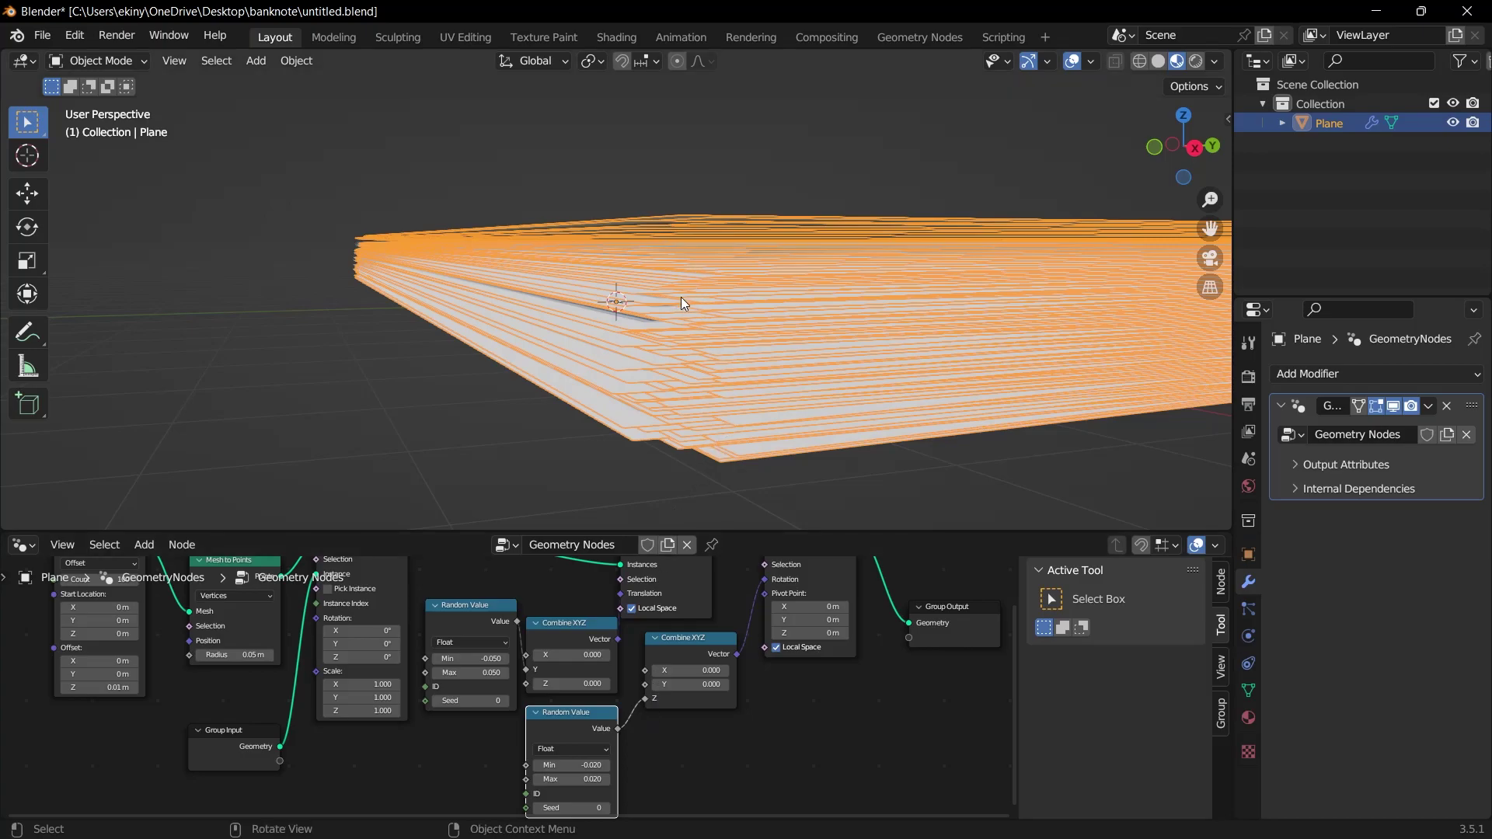
middle_click_drag(698, 363, 758, 423)
Collapse the lower Random Value node and duplicate it above the original.
left_click(535, 712)
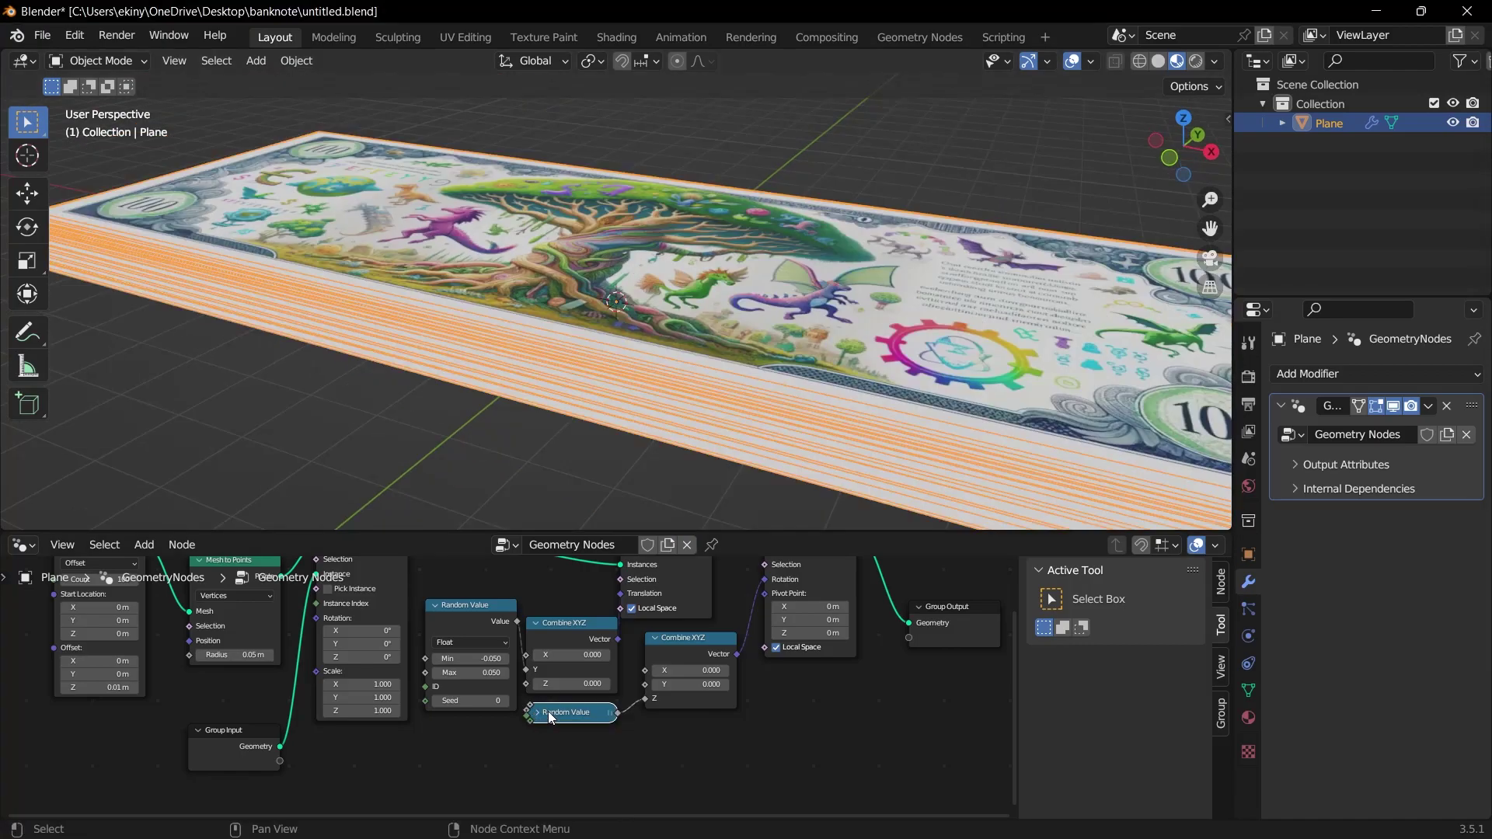
left_click_drag(553, 716, 558, 789)
key("shift+d")
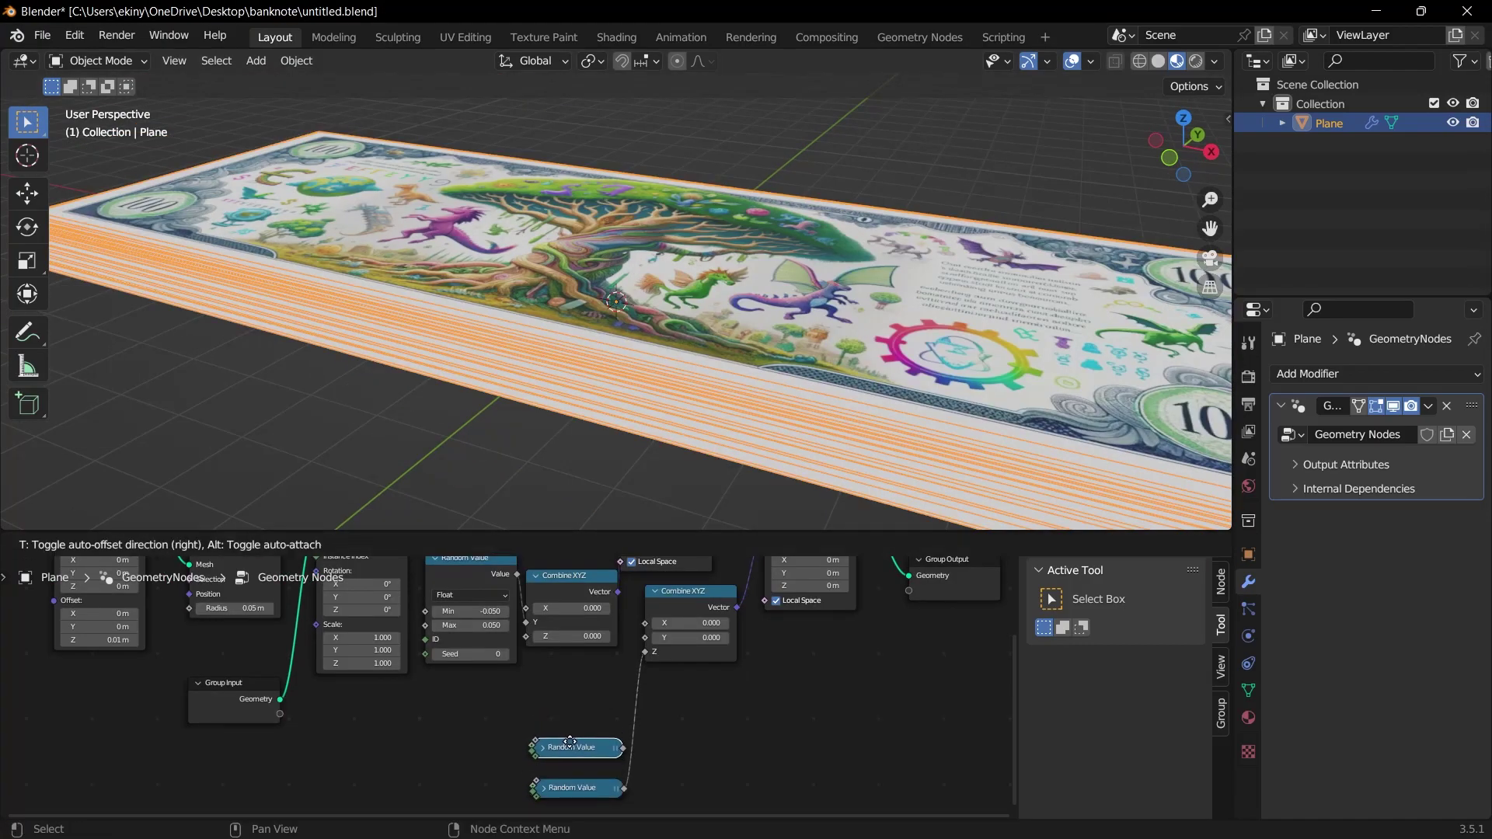
left_click(561, 727)
key("h")
Set the copy's range to -0.25 to 0.25 and connect it to the rotation's Y.
double_click(561, 723)
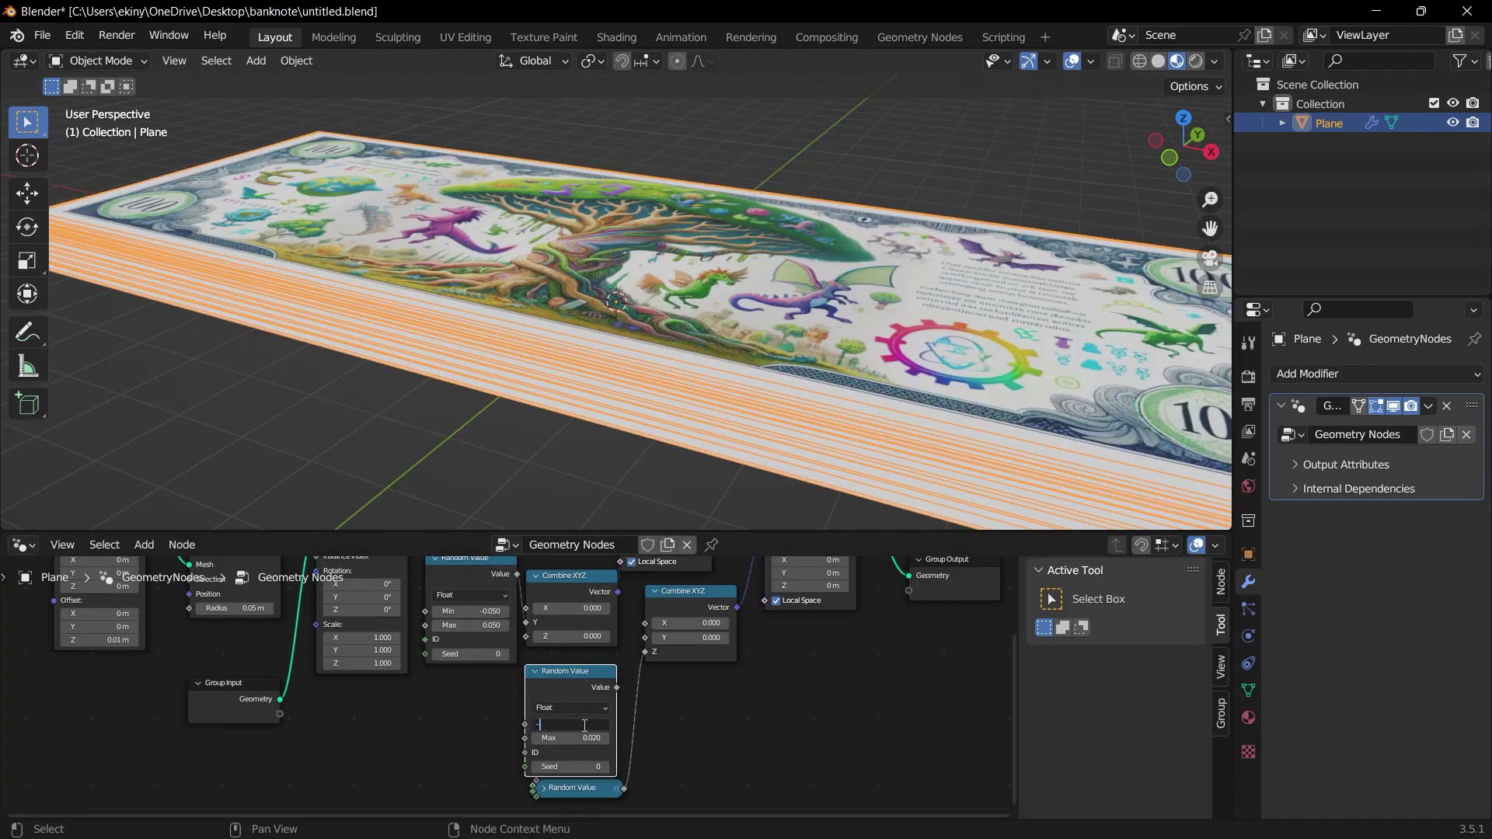
type("-0.25")
key("Tab")
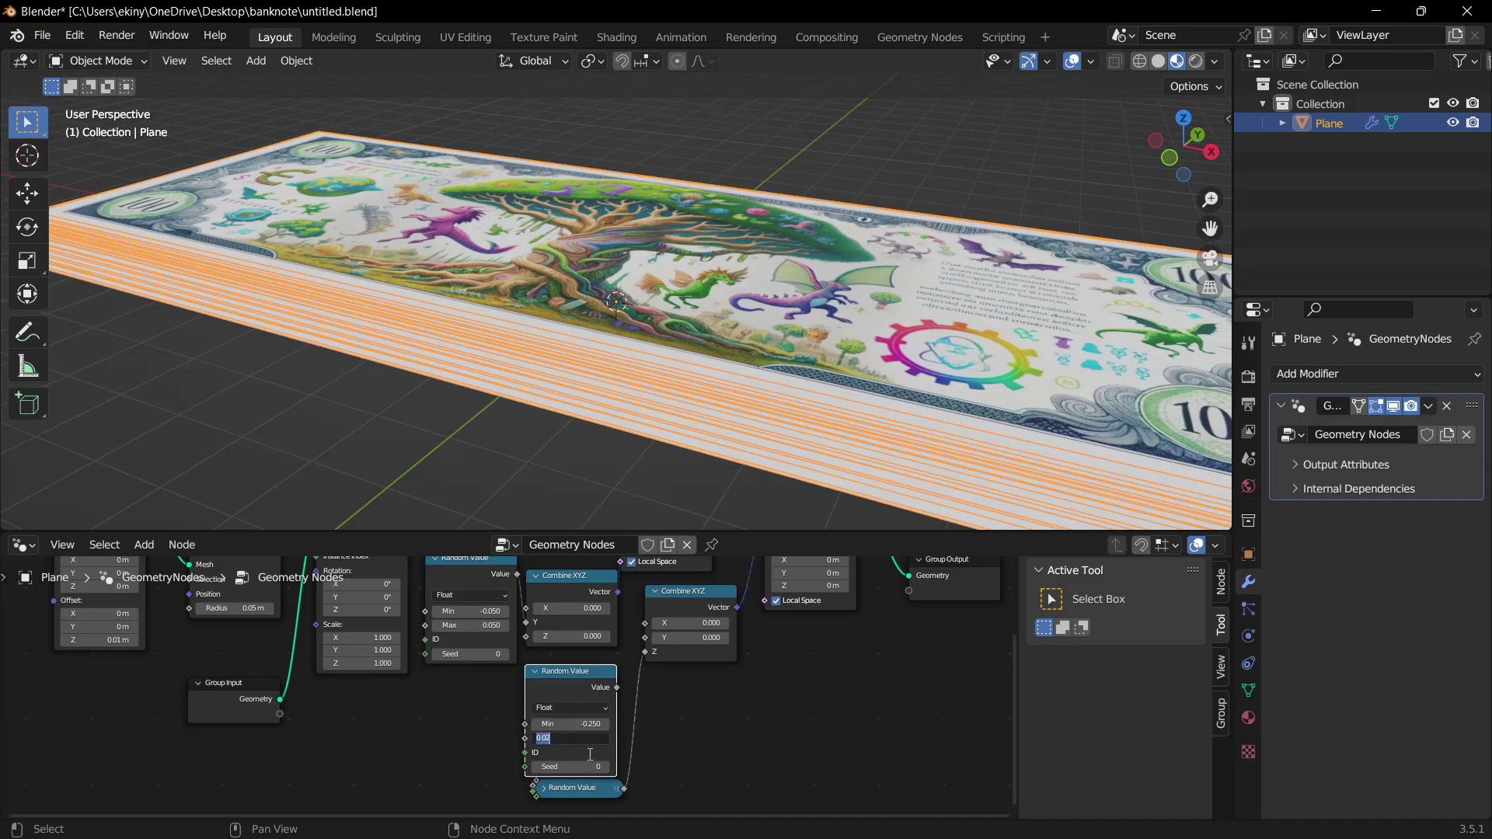
type(".25")
key("Return")
left_click_drag(616, 688, 645, 637)
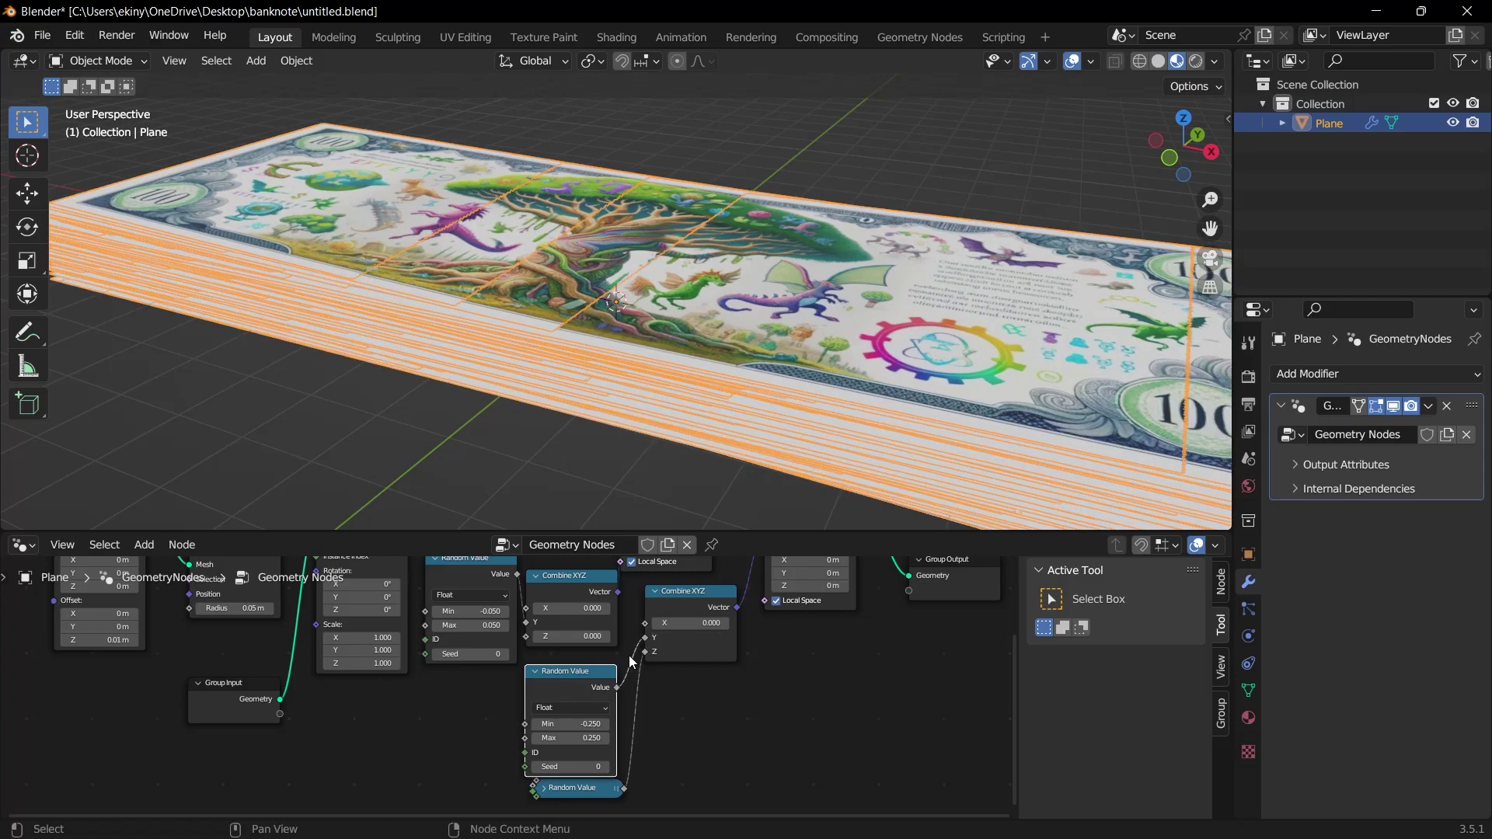
scroll(617, 414, "down", 3)
mouse_move(617, 414)
middle_mouse_down()
mouse_move(623, 342)
mouse_move(641, 367)
mouse_move(614, 412)
middle_mouse_up()
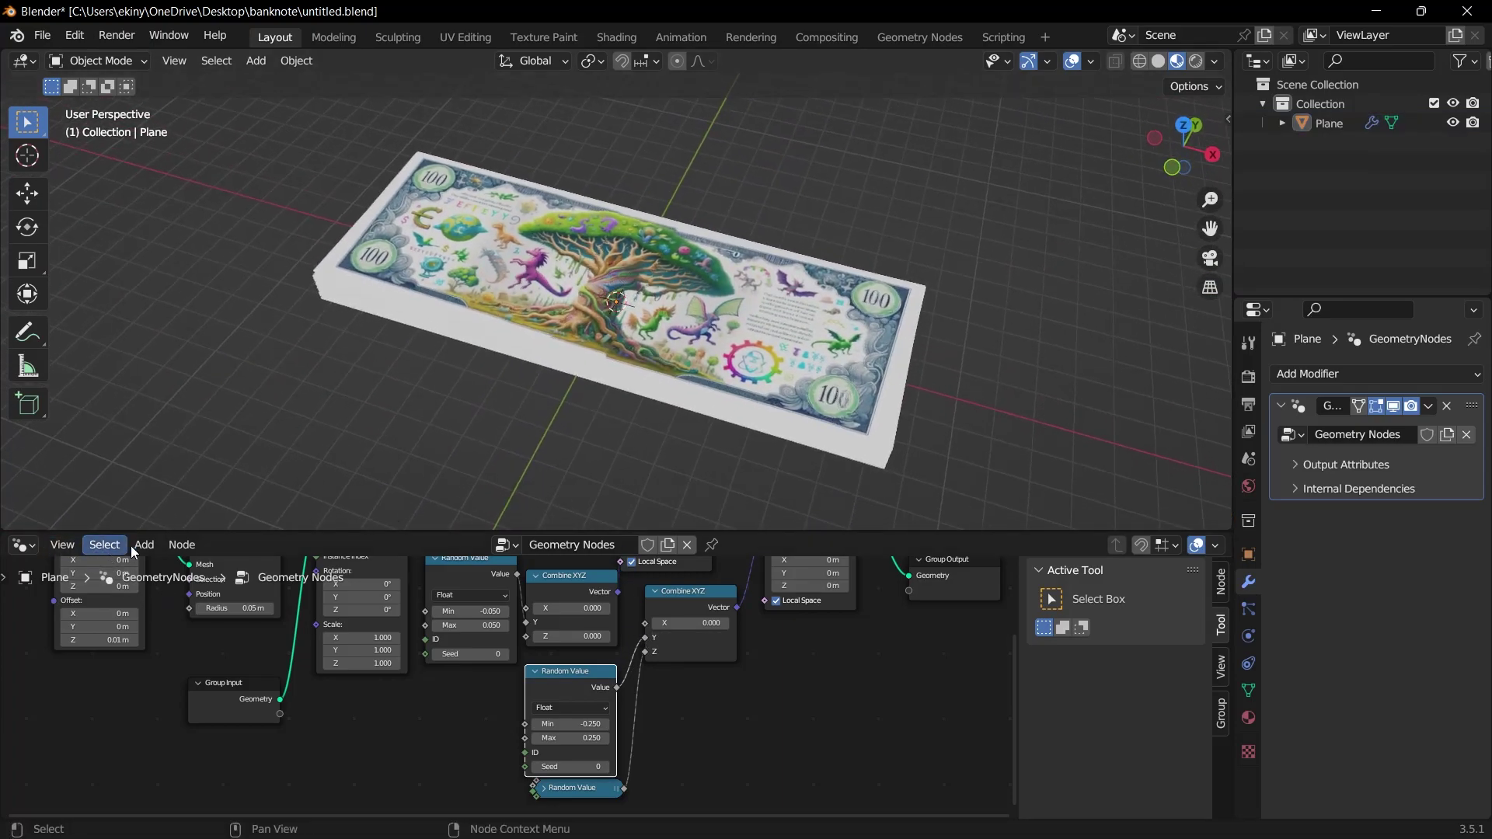
Shrink the node editor to the window bottom and orbit around the banknote stack.
left_click_drag(578, 533, 578, 801)
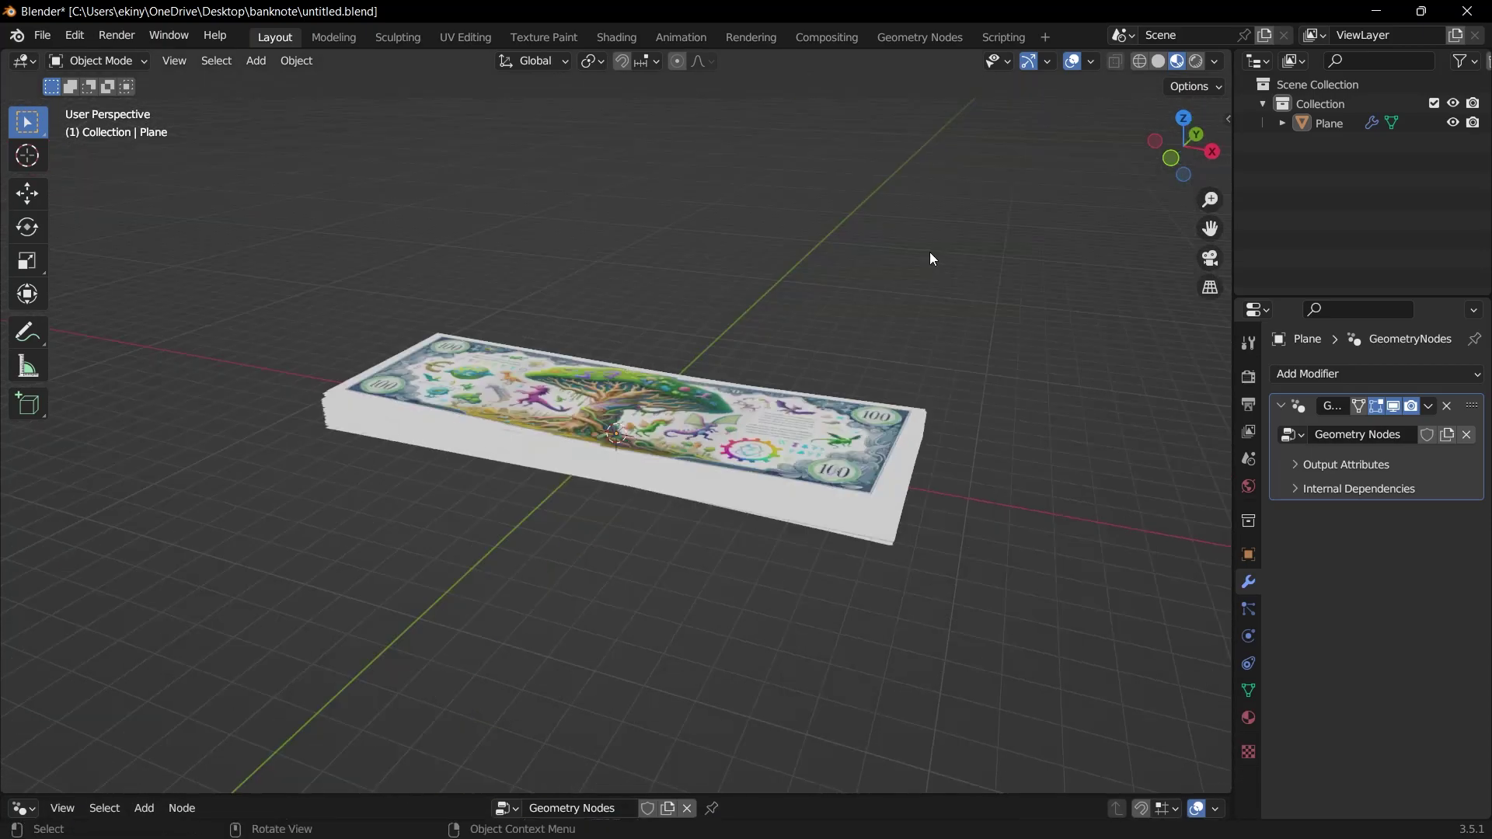
middle_click_drag(930, 254, 738, 460)
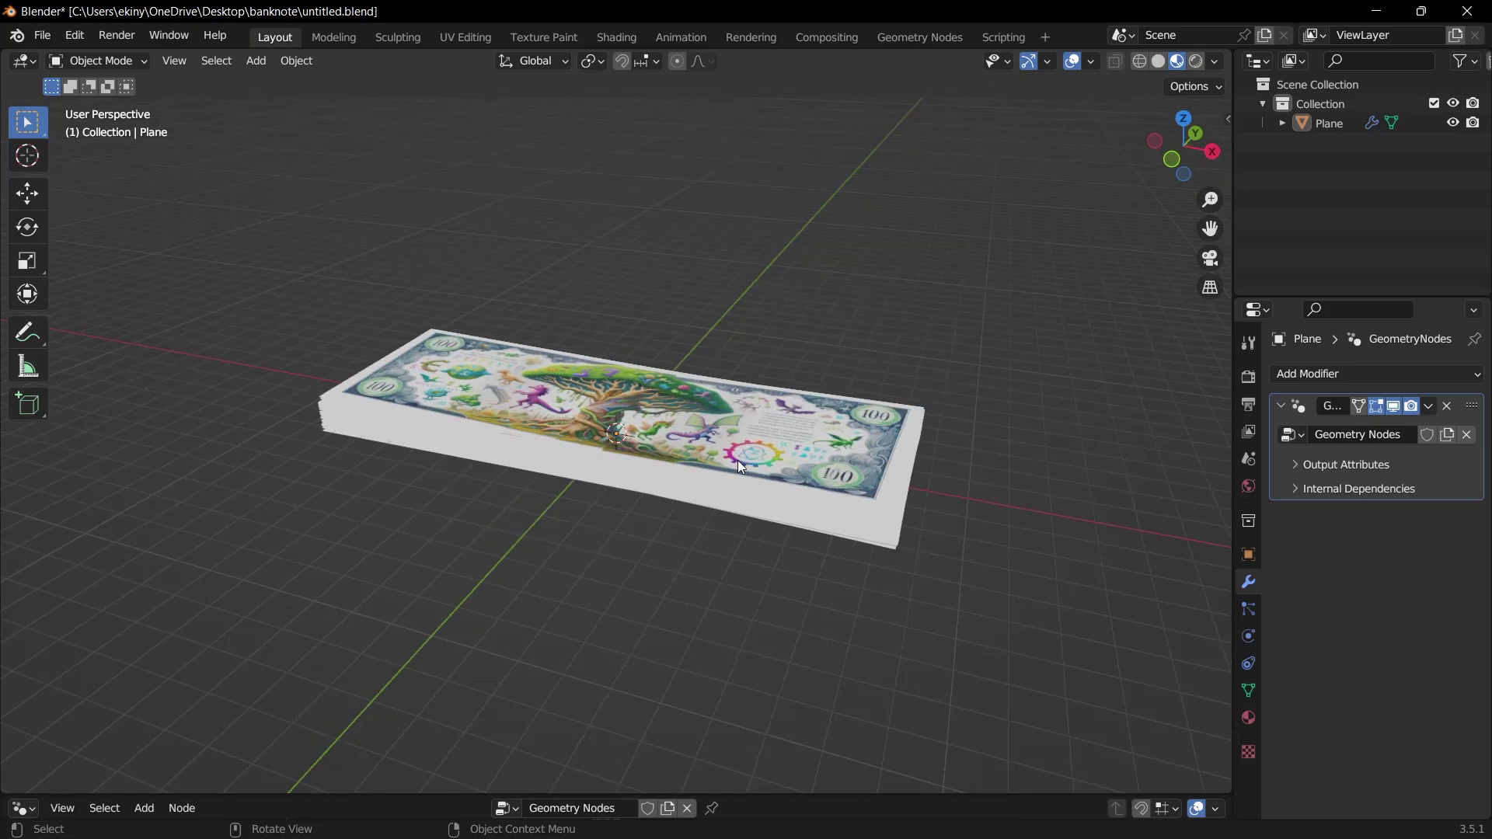
middle_click_drag(901, 385, 902, 482)
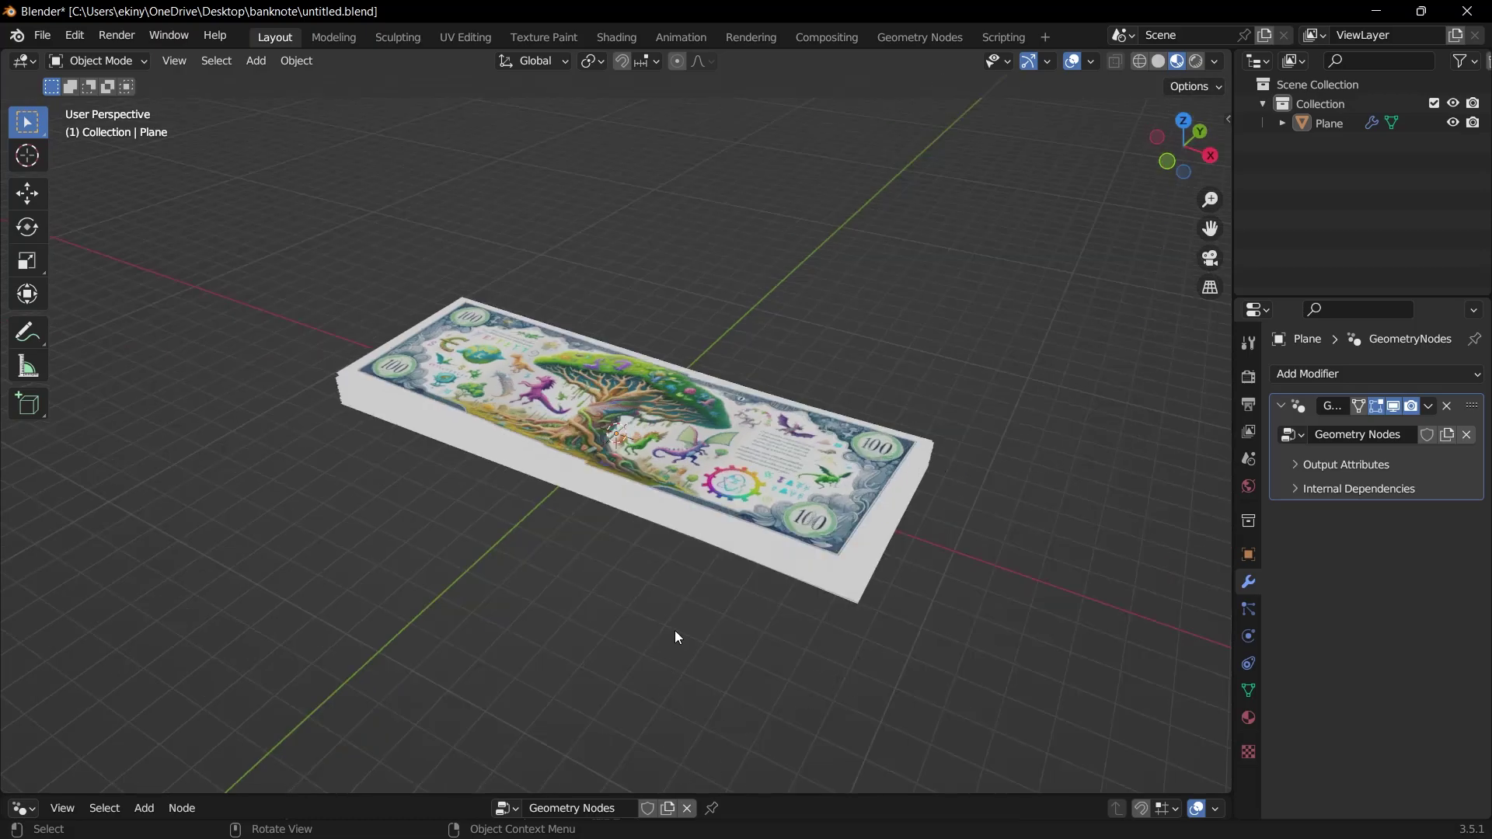
middle_click_drag(675, 635, 706, 609)
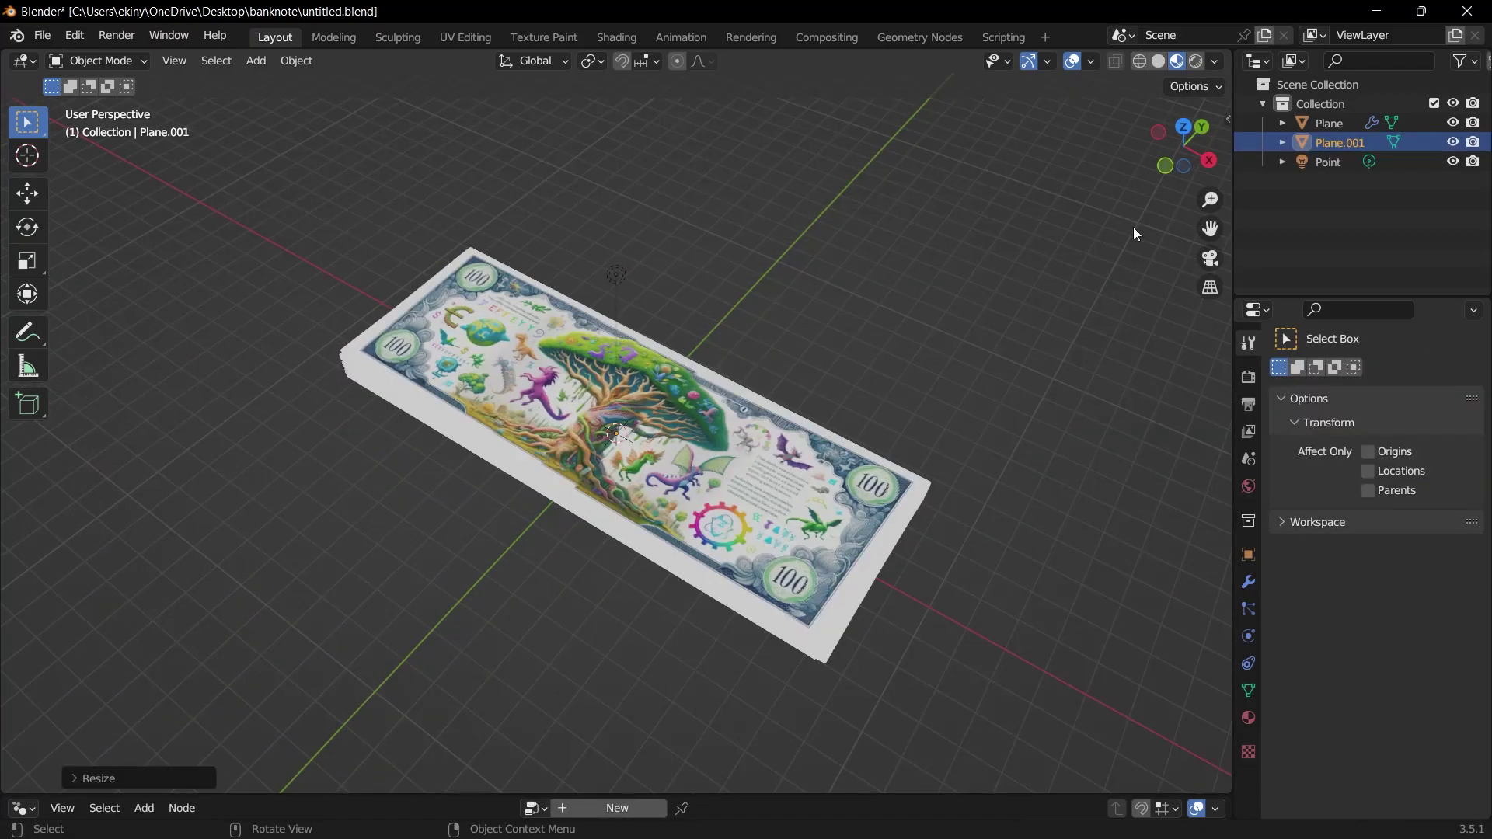
Scale a plane into a large ground floor beneath the banknote stack.
key("s")
left_click(429, 756)
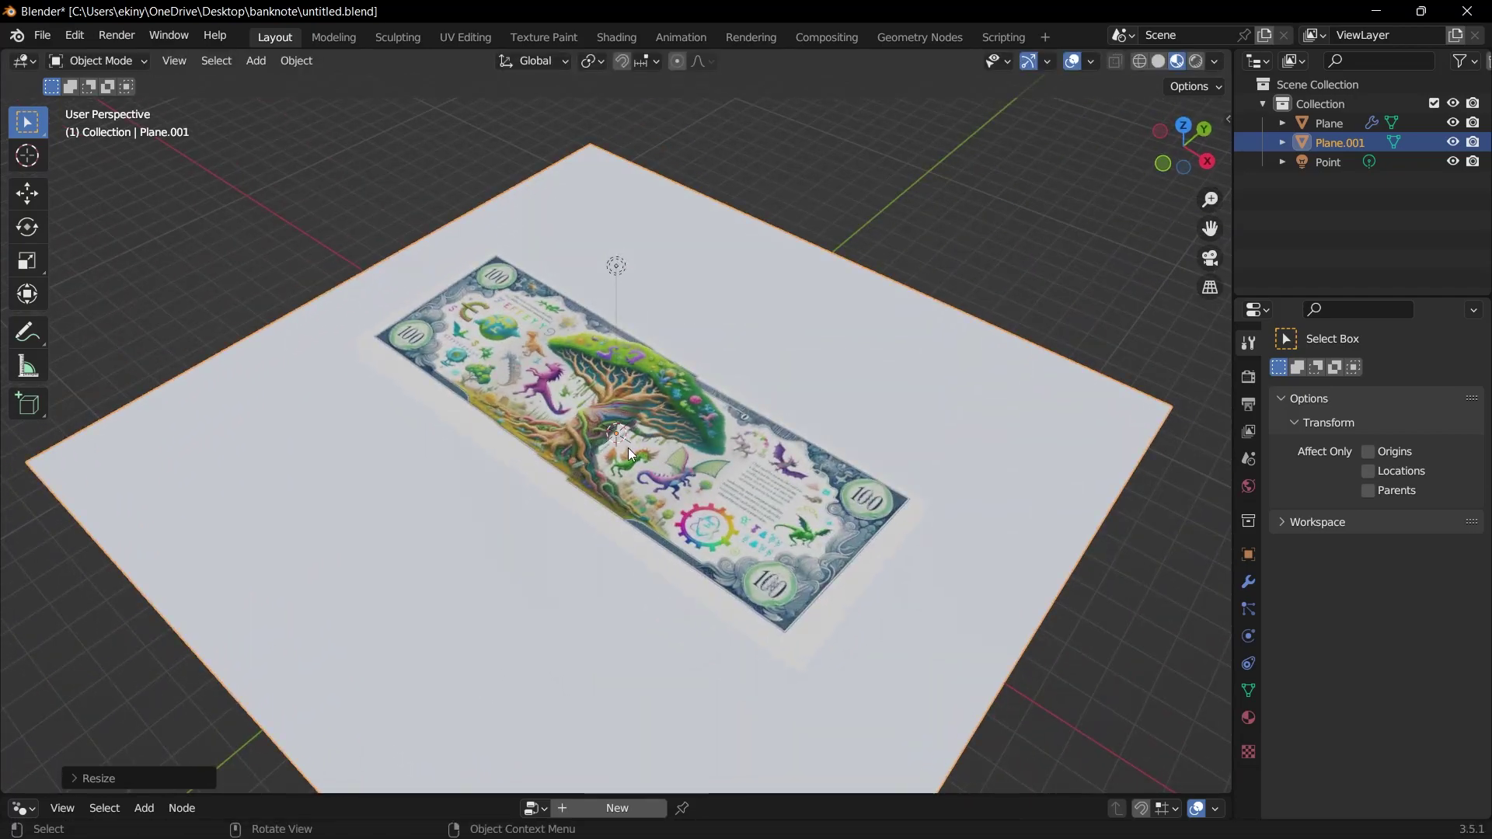
scroll(630, 452, "down", 5)
key("s")
left_click(600, 438)
key("s")
left_click(581, 555)
scroll(631, 432, "up", 5)
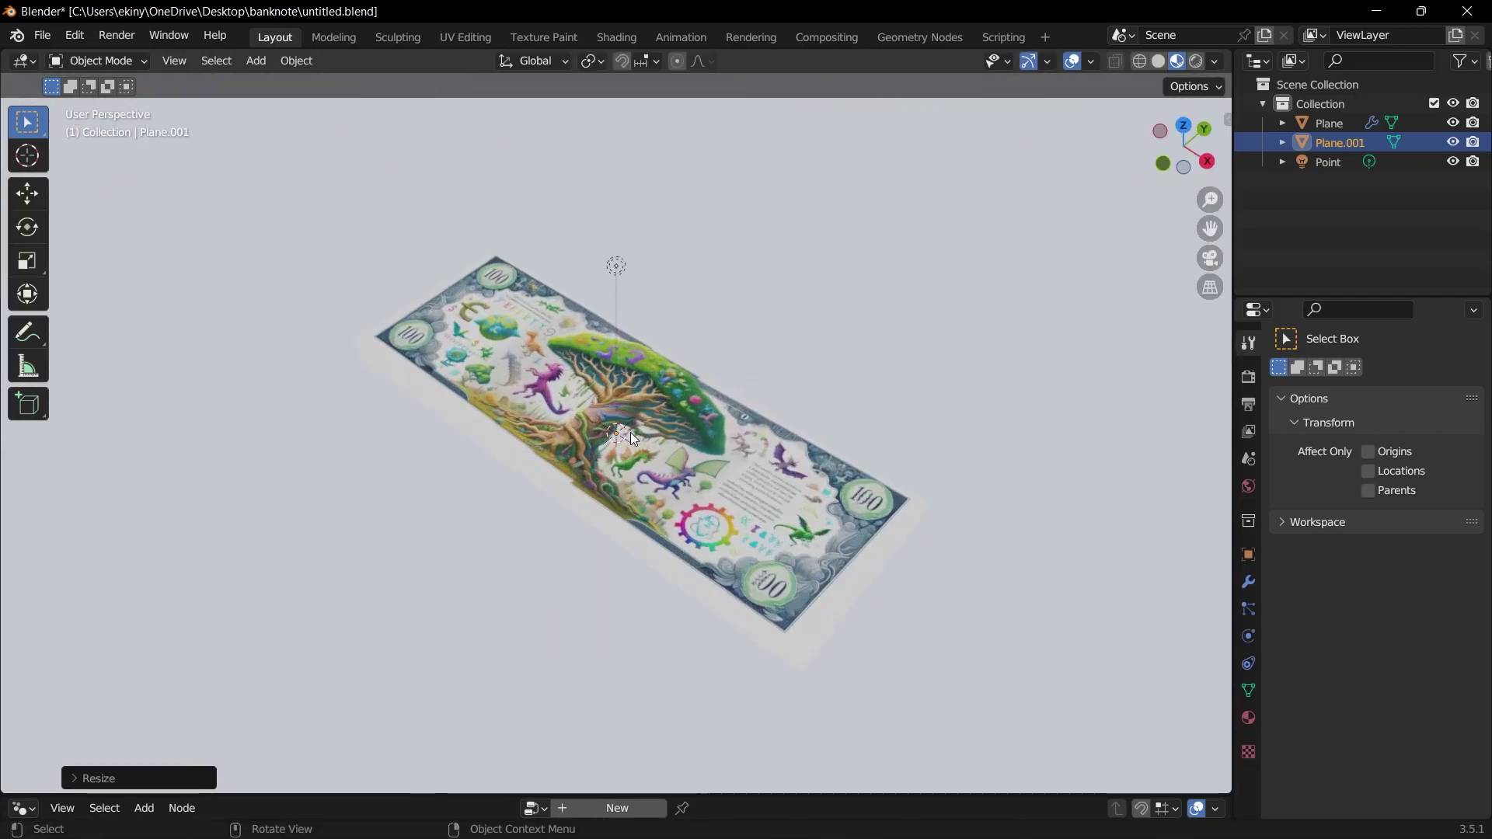
Duplicate the plane and stretch it along X into a long strip for the band.
key("shift+d")
key("s")
key("x")
left_click(676, 373)
middle_click_drag(676, 373, 471, 450)
Extrude the strip downward in Edit Mode and scale it along Y around the stack.
key("Tab")
key("e")
left_click(577, 487)
key("shift+space")
key("g")
key("s")
key("y")
left_click(617, 454)
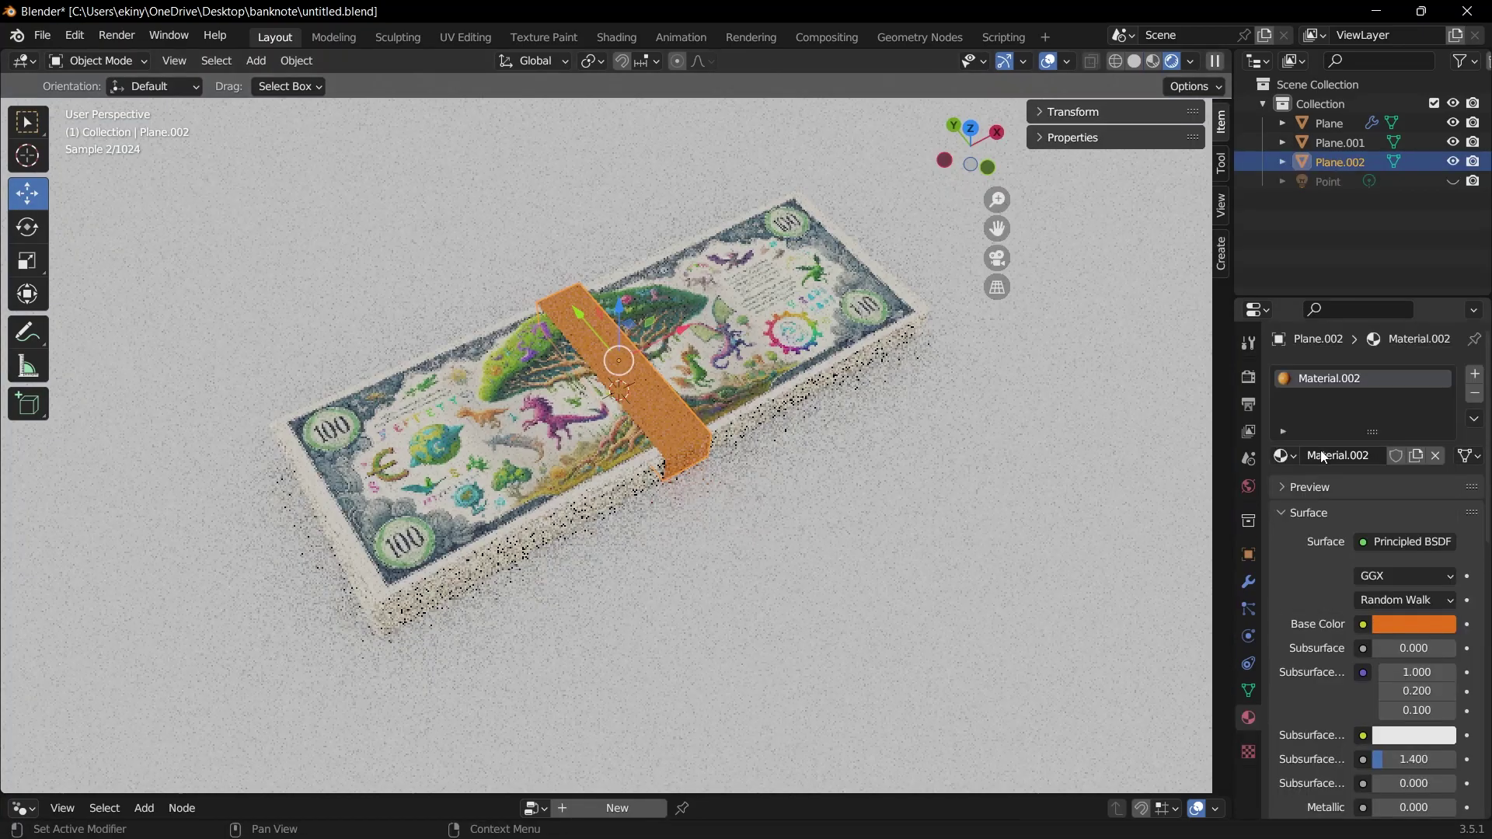
Give the band an orange material and resize it along X.
left_click(1415, 624)
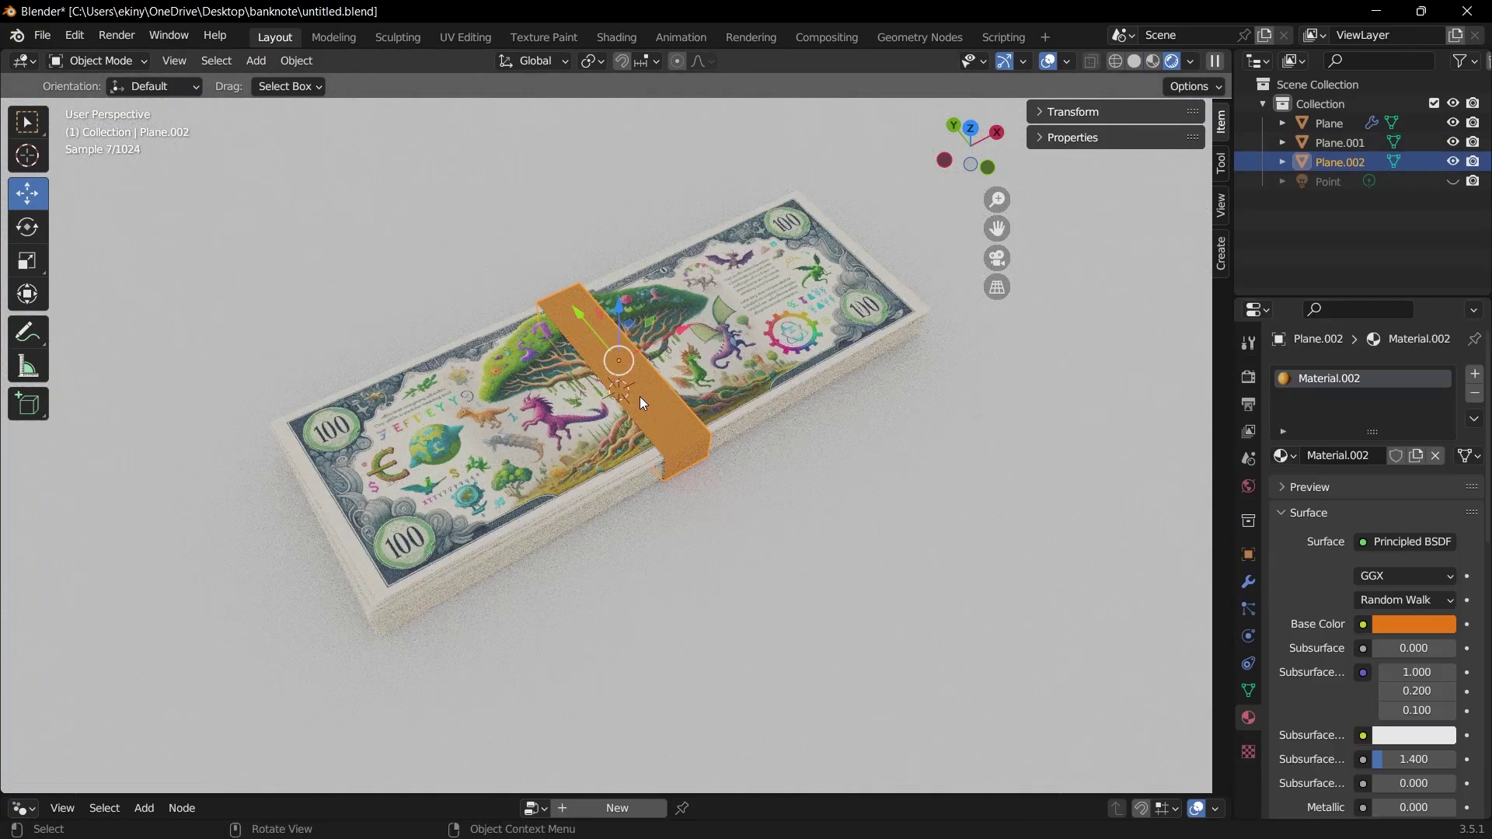
key("s")
key("x")
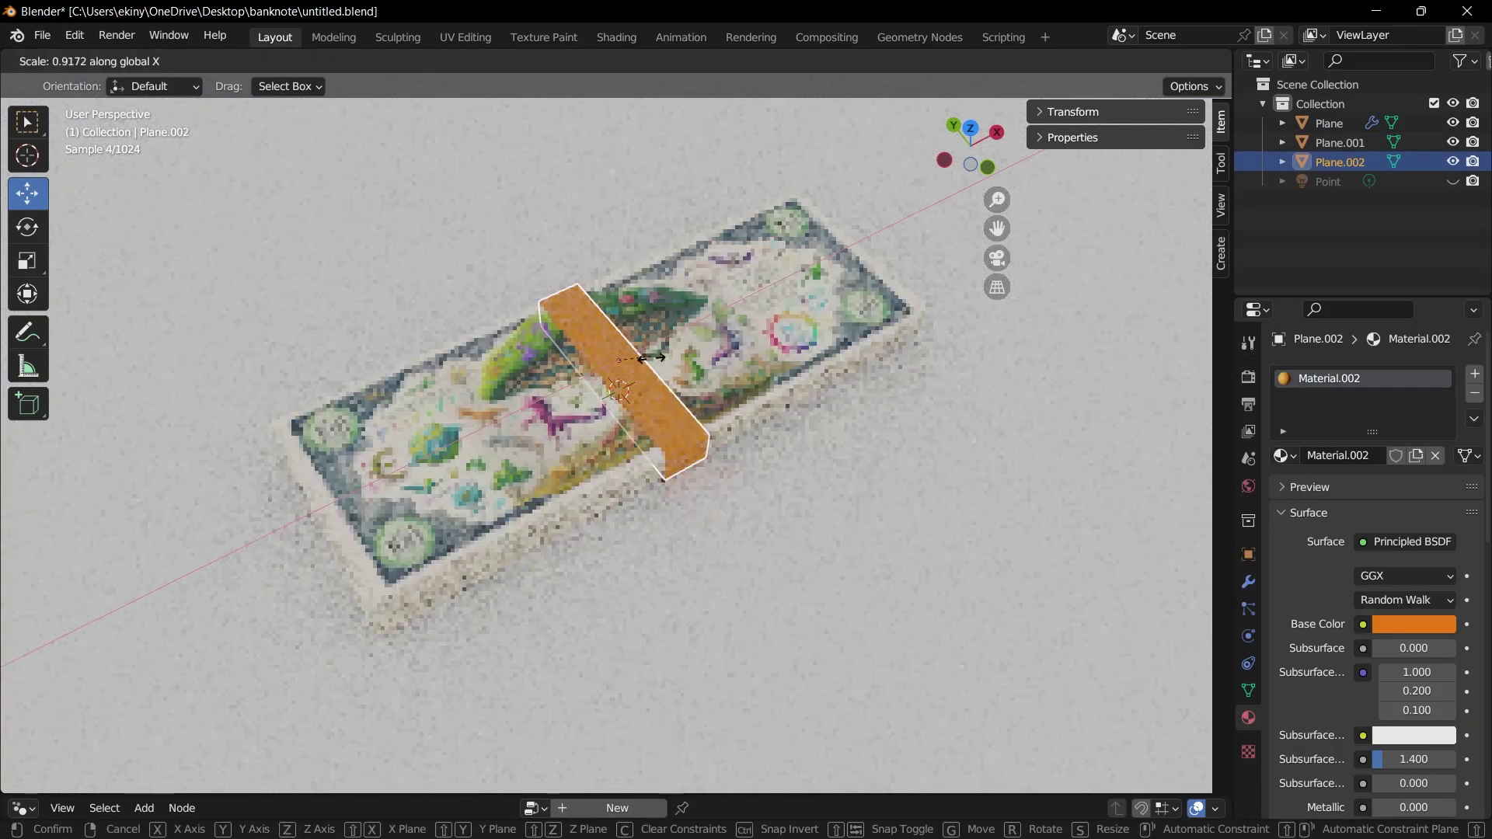